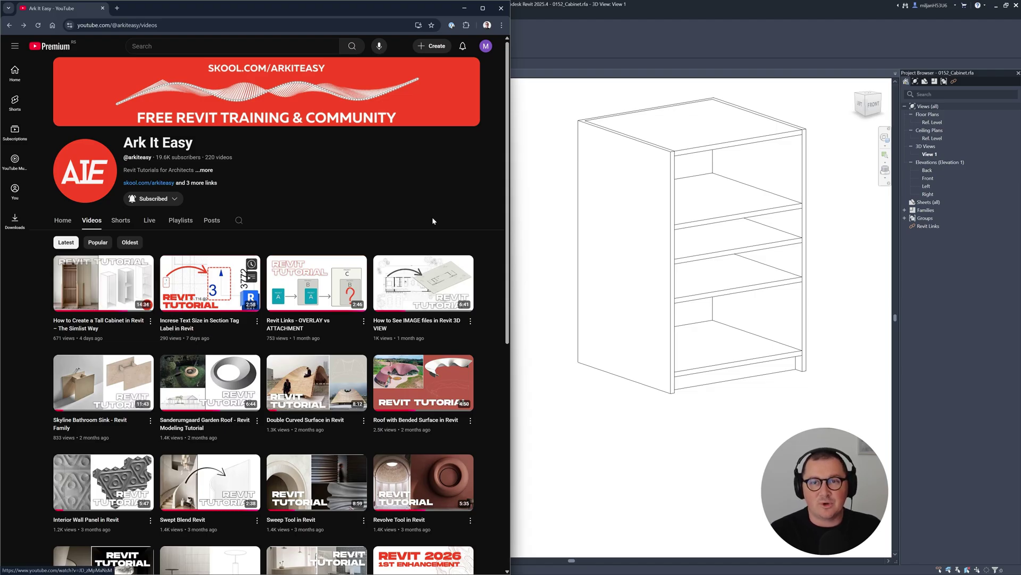
Switch to Revit and examine the cabinet family in its 3D view
{"action": "key", "text": "alt+Tab"}
{"action": "middle_click_drag", "start_coordinate": [330, 208], "coordinate": [311, 206], "text": "shift"}
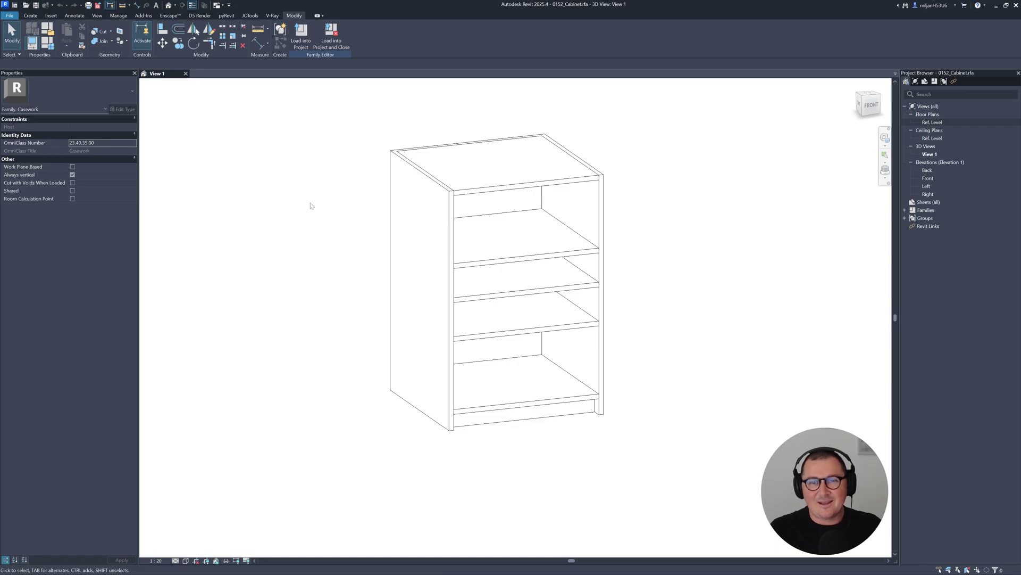
{"action": "middle_click_drag", "start_coordinate": [292, 258], "coordinate": [320, 279], "text": "shift"}
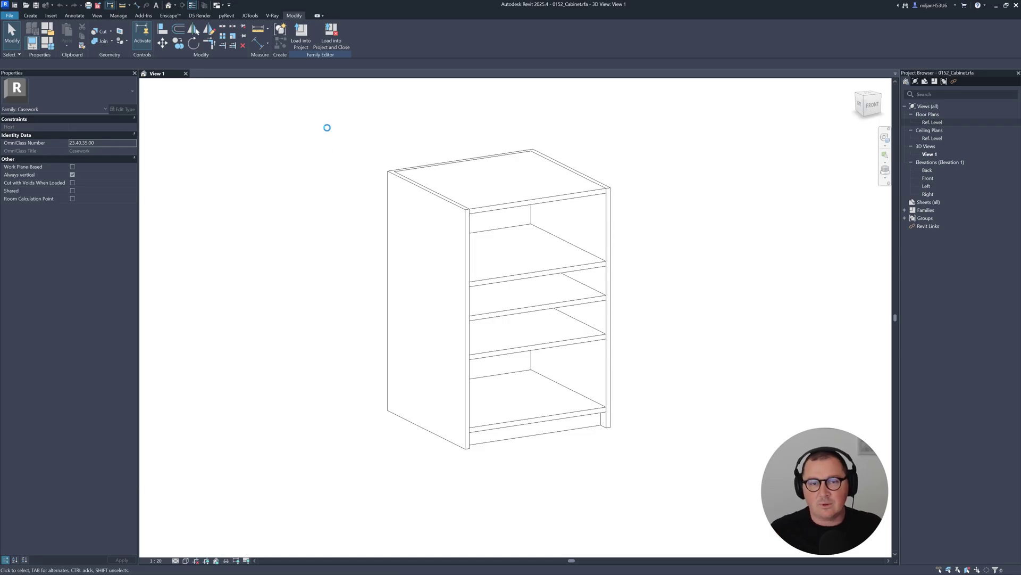
{"action": "key", "text": "Print"}
{"action": "left_click_drag", "start_coordinate": [316, 93], "coordinate": [722, 528]}
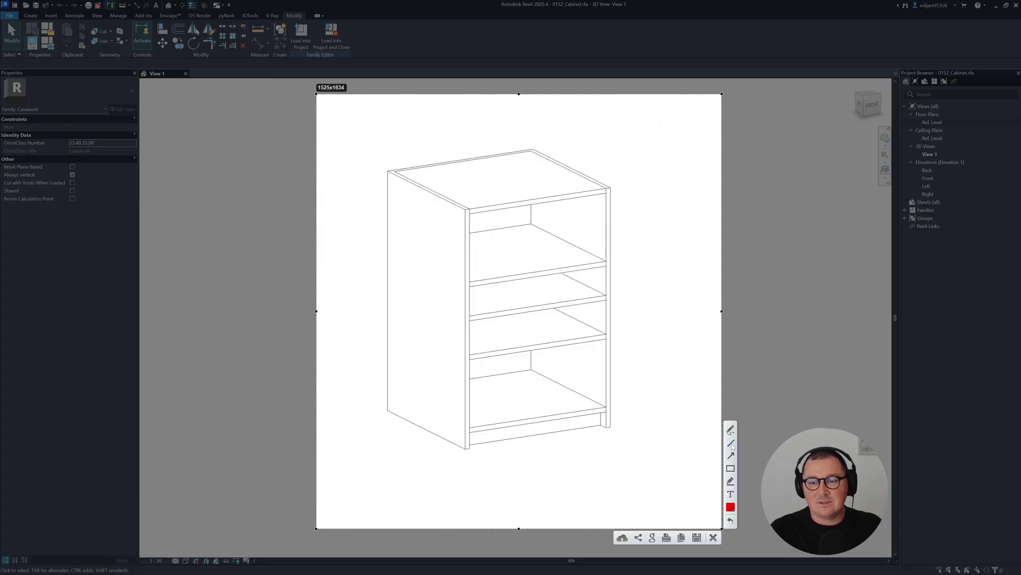
{"action": "mouse_move", "coordinate": [469, 212]}
{"action": "left_mouse_down"}
{"action": "mouse_move", "coordinate": [608, 190]}
{"action": "mouse_move", "coordinate": [610, 426]}
{"action": "mouse_move", "coordinate": [467, 445]}
{"action": "mouse_move", "coordinate": [469, 213]}
{"action": "left_mouse_up"}
{"action": "left_click", "coordinate": [713, 537]}
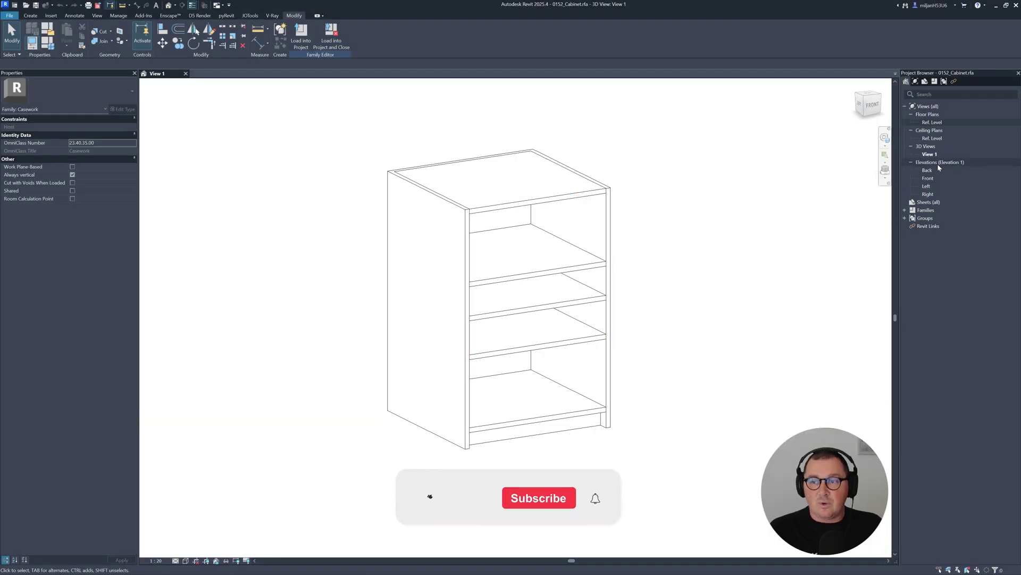
Open the Front elevation and frame the cabinet with its reference planes and height dimensions
{"action": "double_click", "coordinate": [928, 179]}
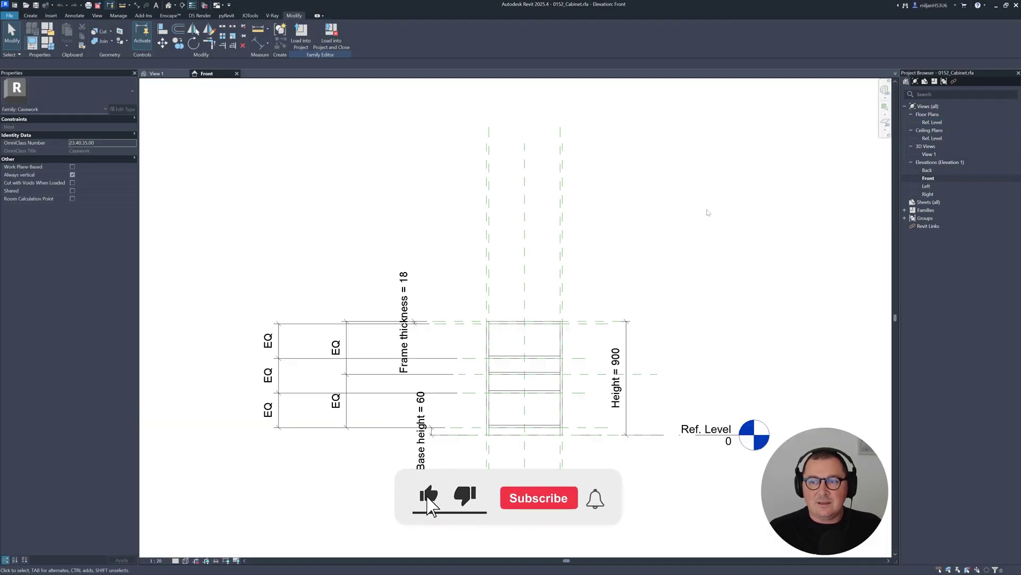
{"action": "middle_click_drag", "start_coordinate": [513, 374], "coordinate": [476, 337]}
{"action": "scroll", "coordinate": [476, 336], "scroll_direction": "up", "scroll_amount": 3}
{"action": "scroll", "coordinate": [432, 359], "scroll_direction": "down", "scroll_amount": 1}
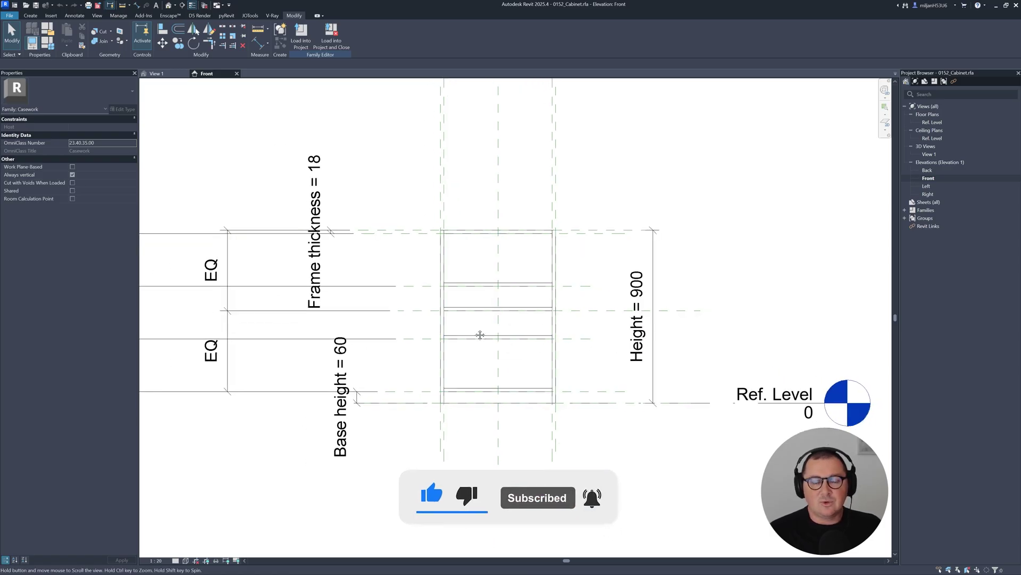
{"action": "middle_click_drag", "start_coordinate": [477, 340], "coordinate": [495, 337]}
{"action": "scroll", "coordinate": [495, 337], "scroll_direction": "up", "scroll_amount": 1}
{"action": "scroll", "coordinate": [514, 336], "scroll_direction": "up", "scroll_amount": 1}
{"action": "middle_click_drag", "start_coordinate": [287, 211], "coordinate": [317, 201]}
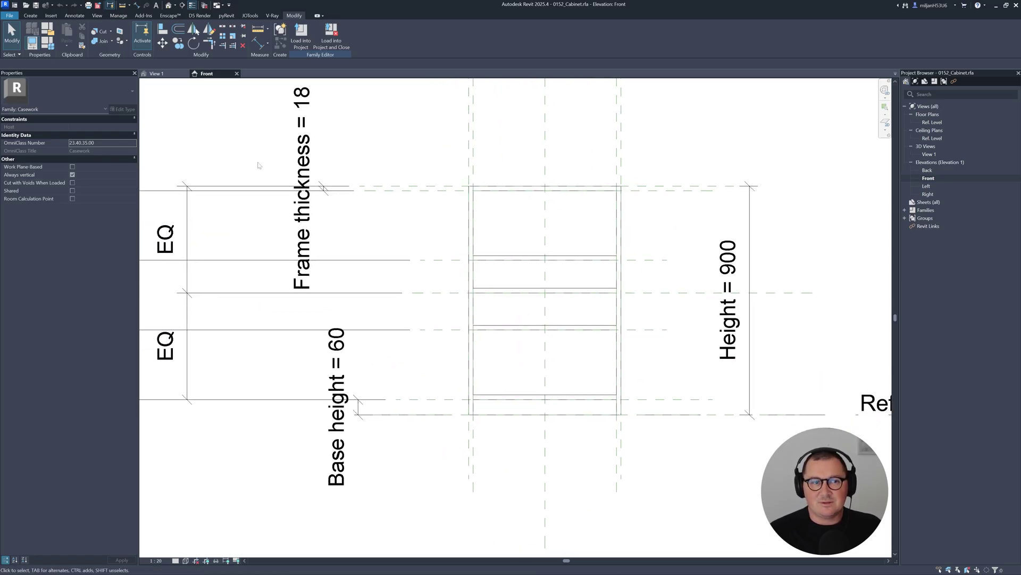
Start a reference plane and create a new subcategory of Reference Planes named "AIE panel" for it
{"action": "left_click", "coordinate": [30, 16]}
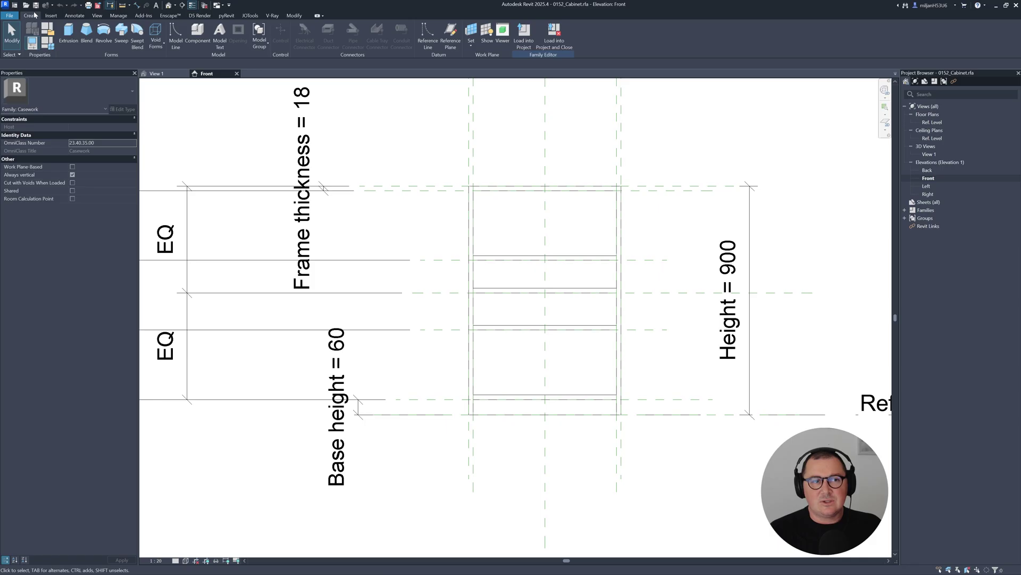
{"action": "left_click", "coordinate": [450, 33]}
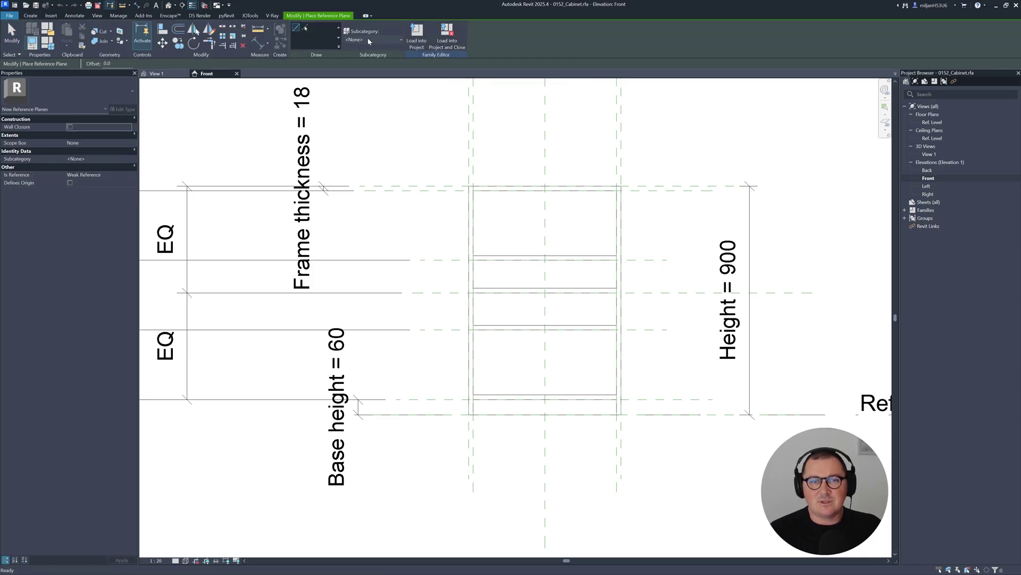
{"action": "left_click", "coordinate": [369, 39]}
{"action": "left_click", "coordinate": [370, 59]}
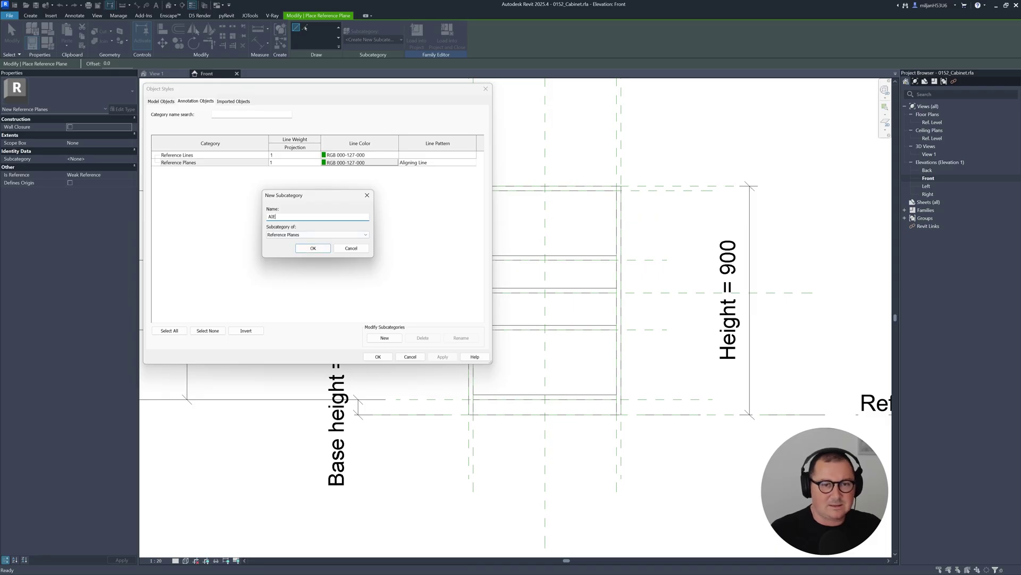
{"action": "key", "text": "Return"}
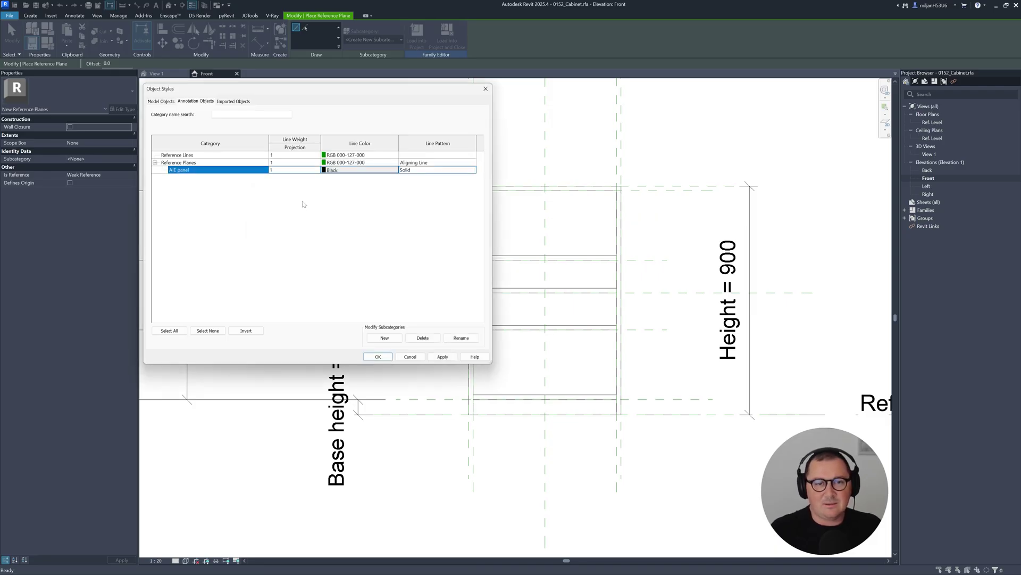
Set the AIE panel subcategory's line color to pink, RGB 255-128-192, and accept the object styles
{"action": "left_click", "coordinate": [387, 171]}
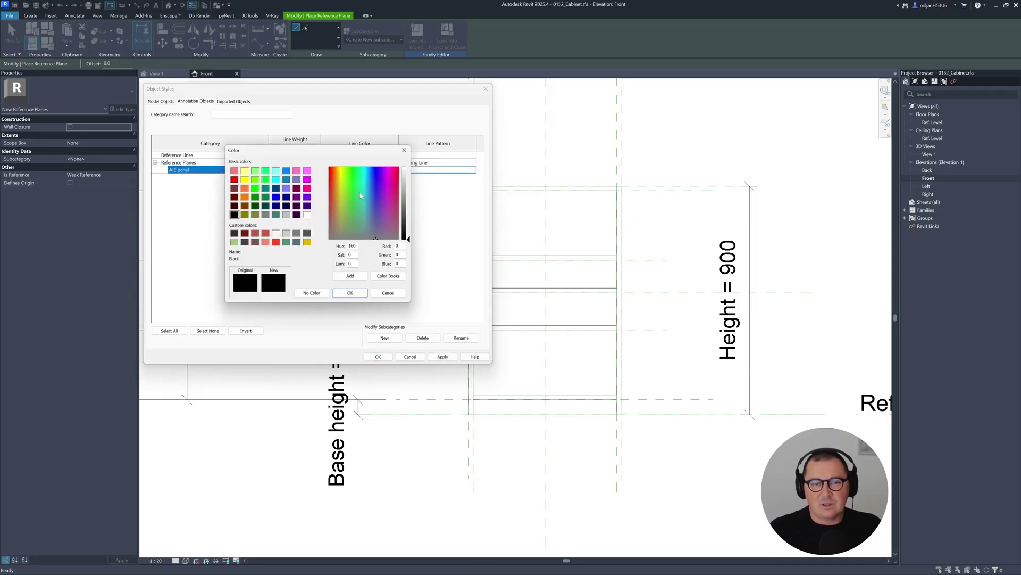
{"action": "left_click", "coordinate": [297, 172]}
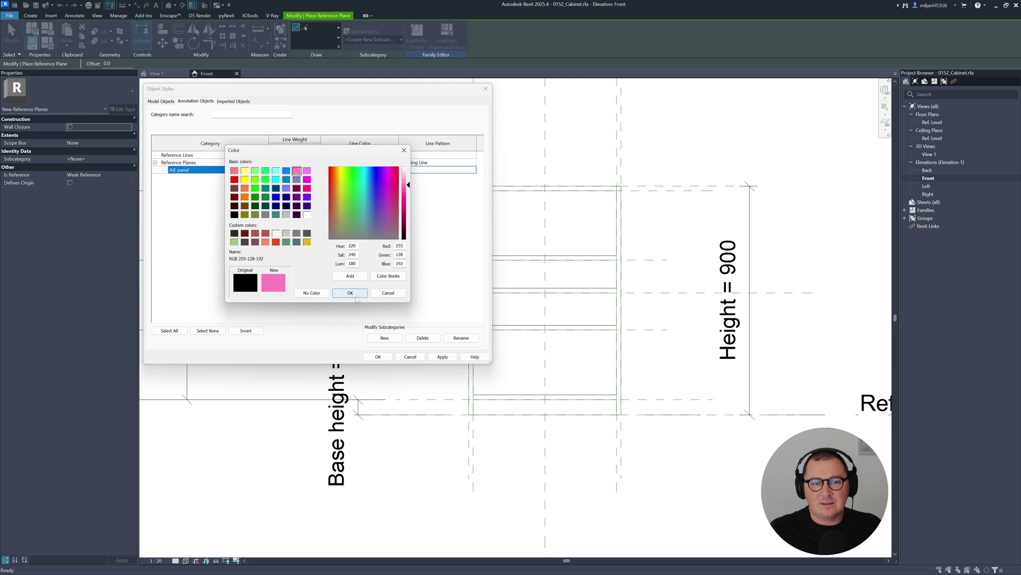
{"action": "left_click", "coordinate": [307, 179]}
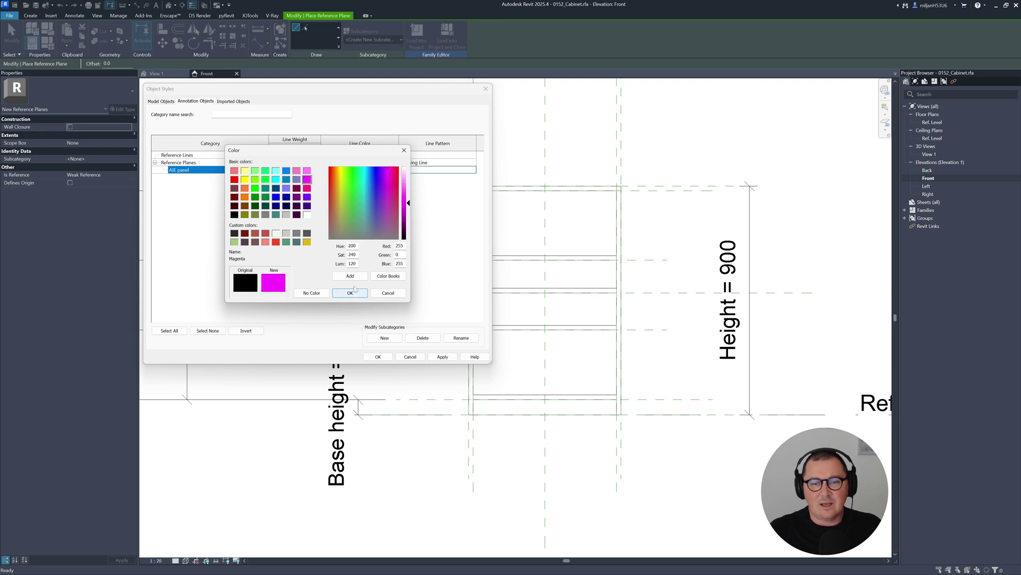
{"action": "left_click", "coordinate": [297, 171]}
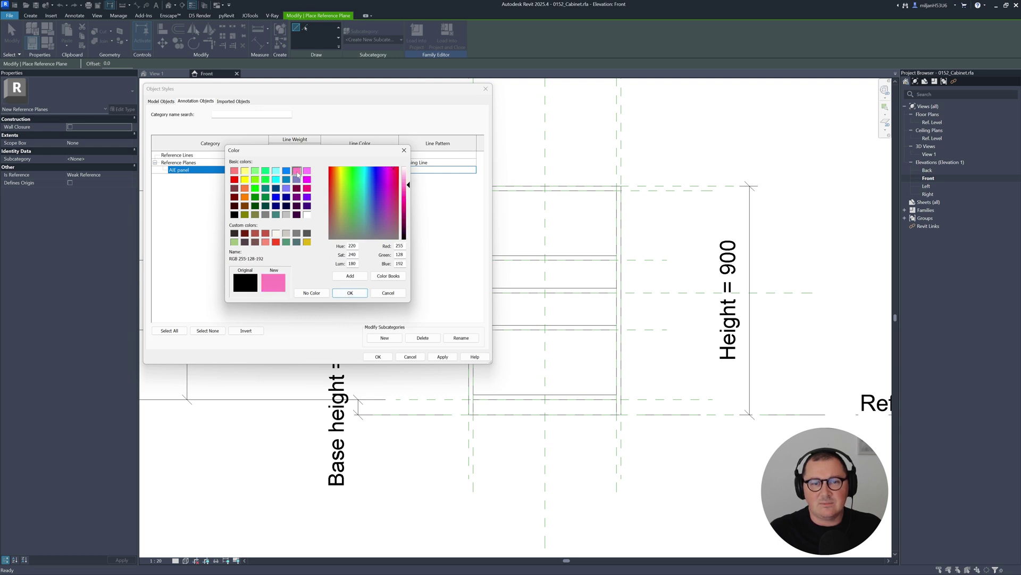
{"action": "left_click", "coordinate": [350, 293]}
{"action": "left_click", "coordinate": [378, 356]}
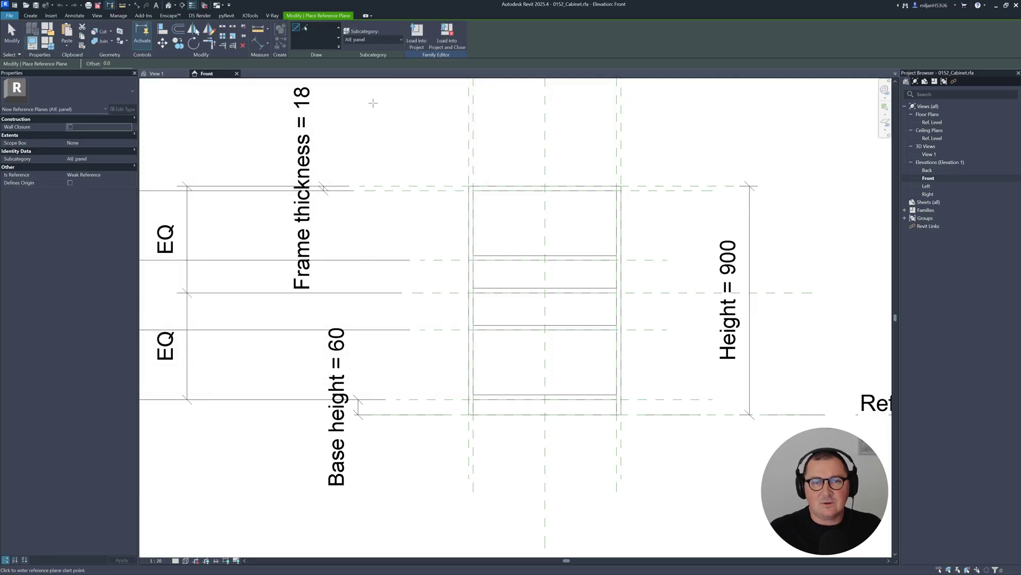
Draw two vertical AIE panel reference planes, one within the thickness of each cabinet side, extending past the top and bottom
{"action": "scroll", "coordinate": [468, 166], "scroll_direction": "up", "scroll_amount": 5}
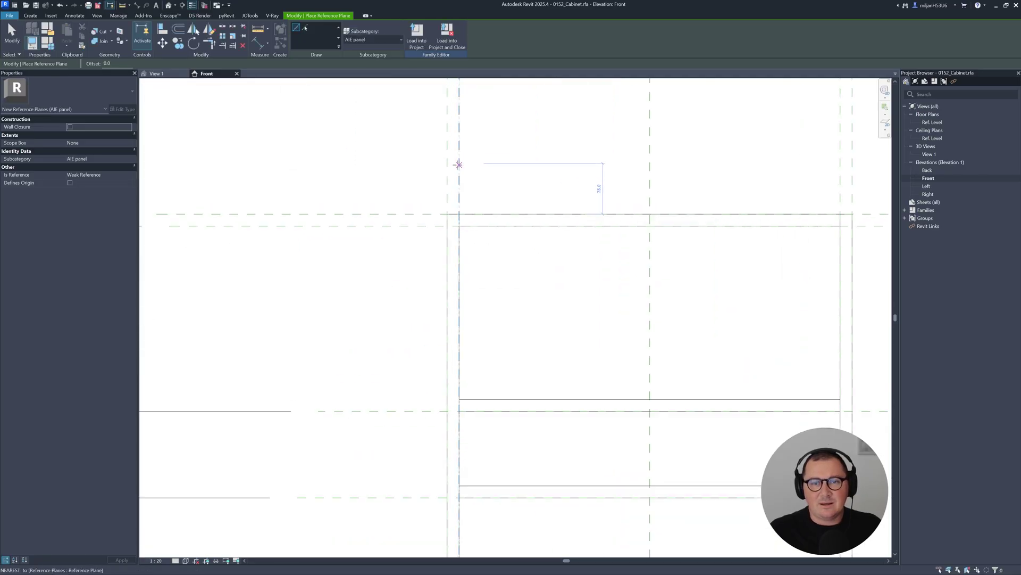
{"action": "scroll", "coordinate": [459, 164], "scroll_direction": "down", "scroll_amount": 3}
{"action": "middle_click_drag", "start_coordinate": [452, 385], "coordinate": [482, 162]}
{"action": "left_click", "coordinate": [482, 162]}
{"action": "left_click", "coordinate": [483, 406]}
{"action": "scroll", "coordinate": [748, 419], "scroll_direction": "up", "scroll_amount": 2}
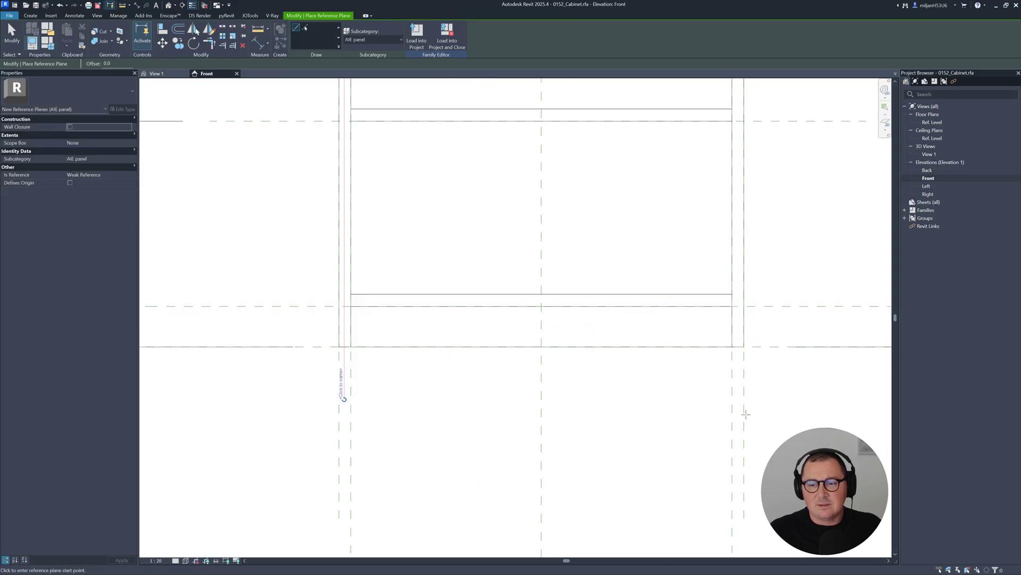
{"action": "left_click", "coordinate": [737, 400]}
{"action": "scroll", "coordinate": [736, 400], "scroll_direction": "down", "scroll_amount": 3}
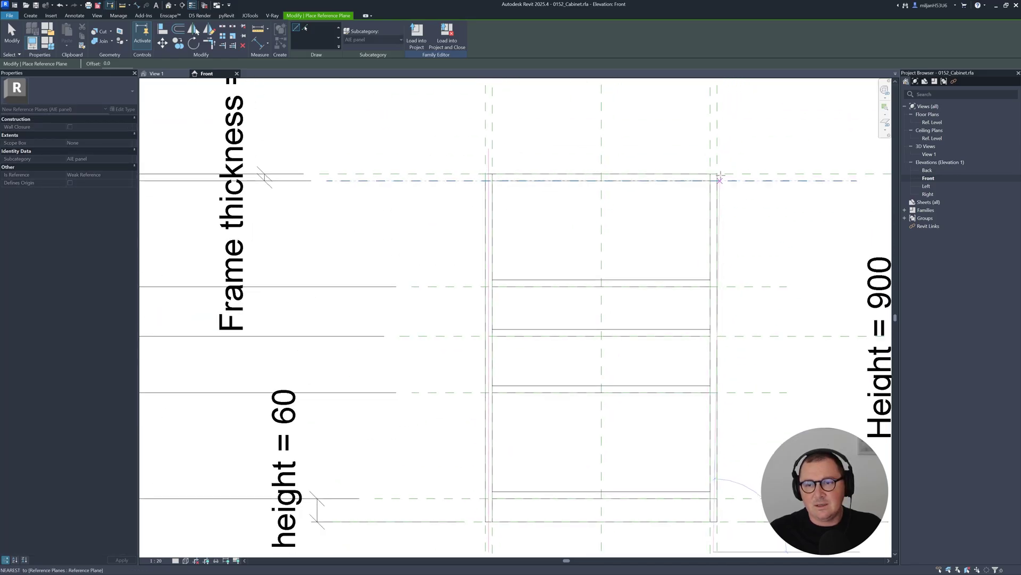
{"action": "left_click", "coordinate": [717, 155]}
Draw a horizontal AIE panel reference plane within the thickness of the cabinet's top board, extending past both sides
{"action": "scroll", "coordinate": [478, 182], "scroll_direction": "up", "scroll_amount": 3}
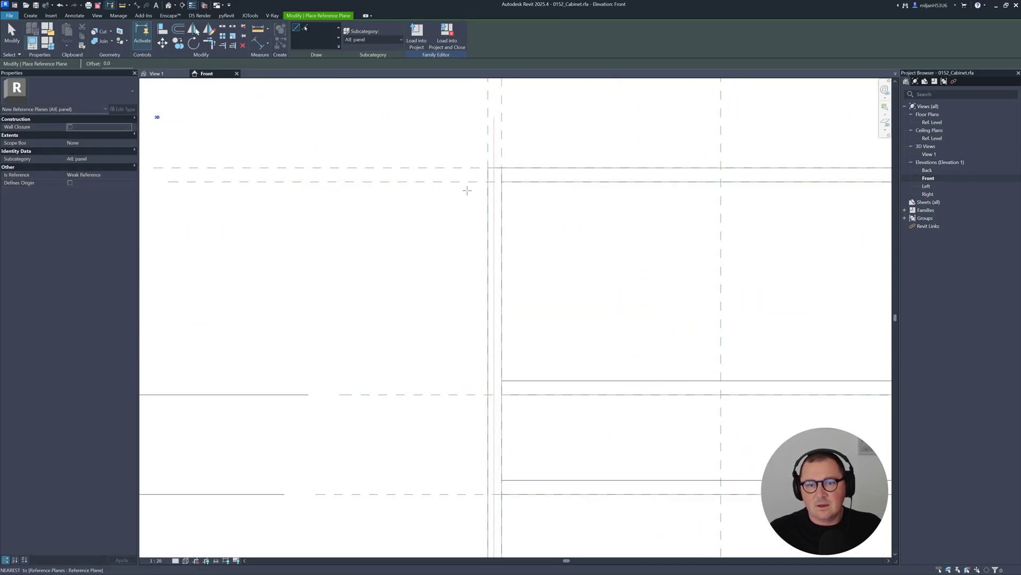
{"action": "left_click", "coordinate": [434, 176]}
{"action": "scroll", "coordinate": [433, 176], "scroll_direction": "down", "scroll_amount": 3}
{"action": "left_click", "coordinate": [784, 174]}
Draw a horizontal AIE panel reference plane across the cabinet base, slightly above the Ref. Level, and finish placing planes
{"action": "scroll", "coordinate": [545, 267], "scroll_direction": "down", "scroll_amount": 3}
{"action": "scroll", "coordinate": [524, 330], "scroll_direction": "up", "scroll_amount": 3}
{"action": "scroll", "coordinate": [524, 330], "scroll_direction": "up", "scroll_amount": 1}
{"action": "left_click", "coordinate": [424, 331]}
{"action": "scroll", "coordinate": [424, 331], "scroll_direction": "down", "scroll_amount": 2}
{"action": "left_click", "coordinate": [672, 331]}
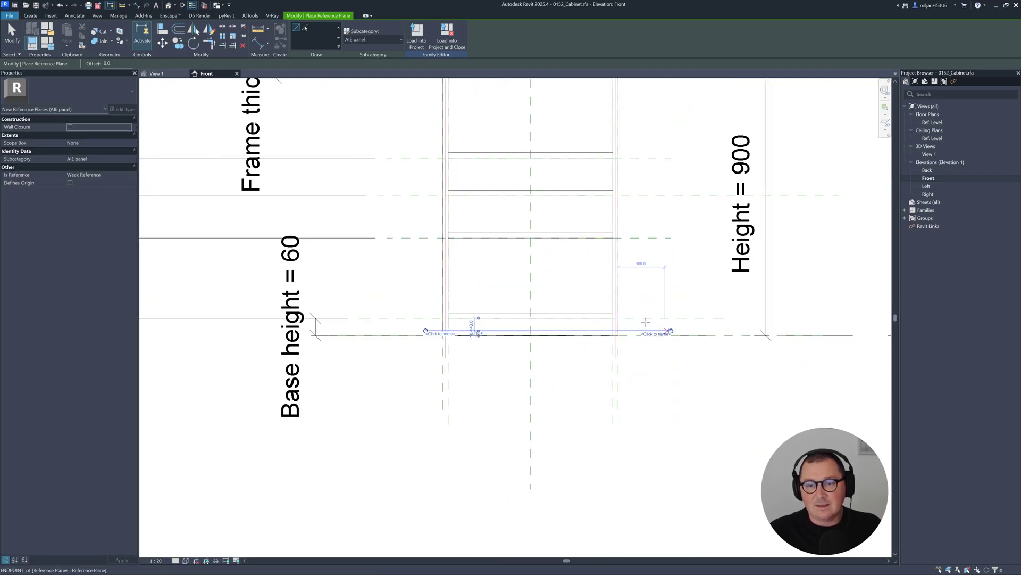
{"action": "middle_click_drag", "start_coordinate": [472, 215], "coordinate": [485, 299]}
{"action": "key", "text": "Escape"}
{"action": "key", "text": "Escape"}
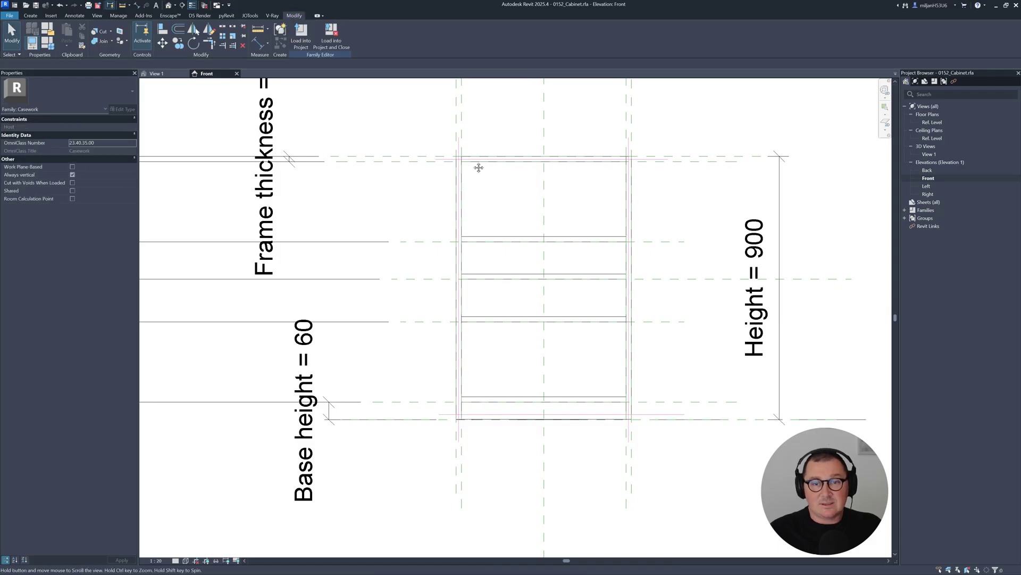
Dimension the gap between the cabinet's outer left plane and the adjacent pink panel plane, above the cabinet
{"action": "scroll", "coordinate": [478, 227], "scroll_direction": "up", "scroll_amount": 3}
{"action": "scroll", "coordinate": [478, 227], "scroll_direction": "up", "scroll_amount": 2}
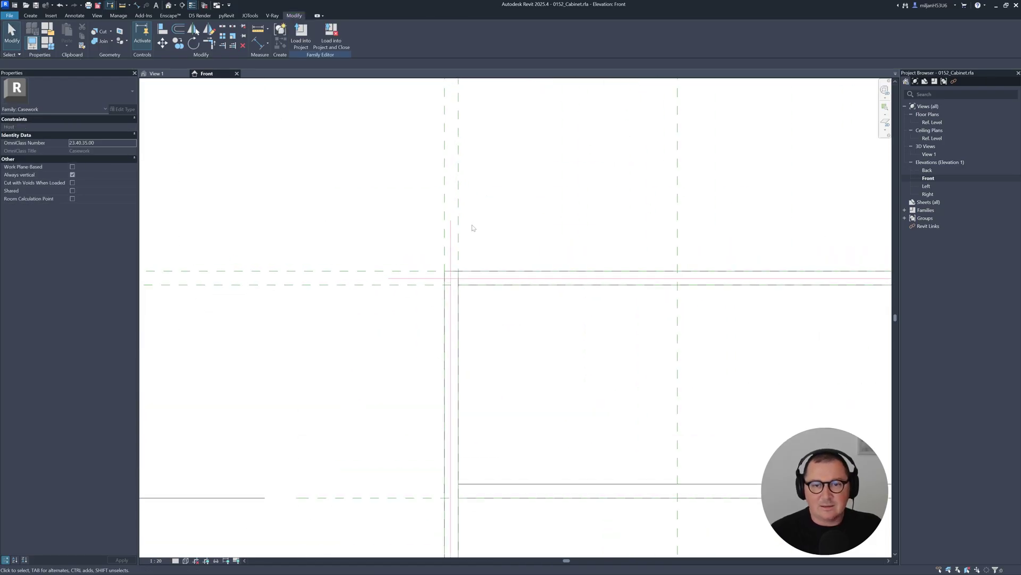
{"action": "key", "text": "d"}
{"action": "key", "text": "i"}
{"action": "left_click", "coordinate": [448, 241]}
{"action": "left_click", "coordinate": [451, 243]}
{"action": "scroll", "coordinate": [451, 244], "scroll_direction": "down", "scroll_amount": 7}
{"action": "scroll", "coordinate": [451, 266], "scroll_direction": "up", "scroll_amount": 8}
{"action": "middle_click_drag", "start_coordinate": [365, 154], "coordinate": [365, 257]}
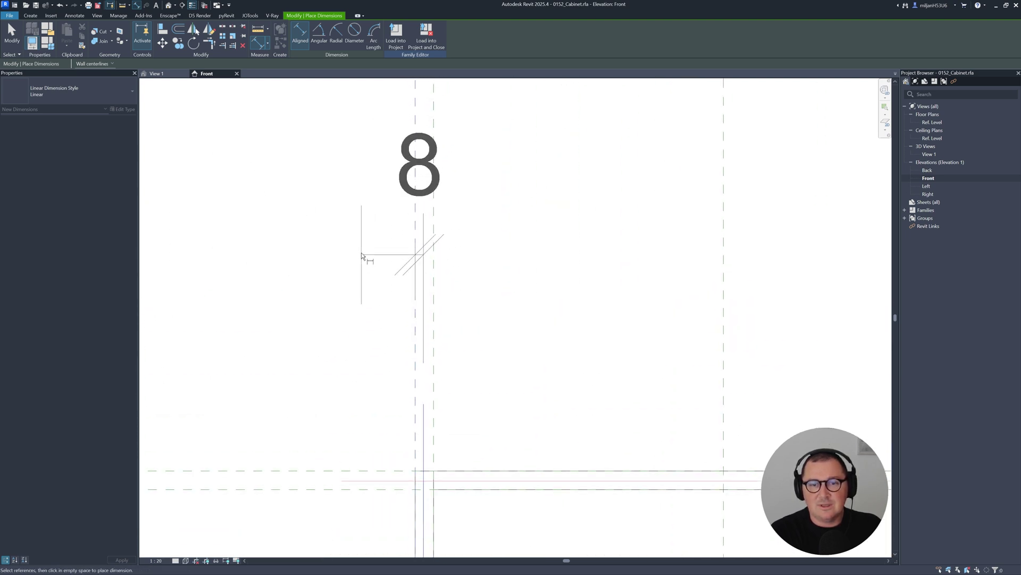
{"action": "left_click", "coordinate": [367, 234]}
Dimension the gap between the cabinet's outer right plane and its pink panel plane, in line with the left dimension
{"action": "middle_click_drag", "start_coordinate": [408, 383], "coordinate": [367, 251]}
{"action": "scroll", "coordinate": [386, 309], "scroll_direction": "down", "scroll_amount": 1}
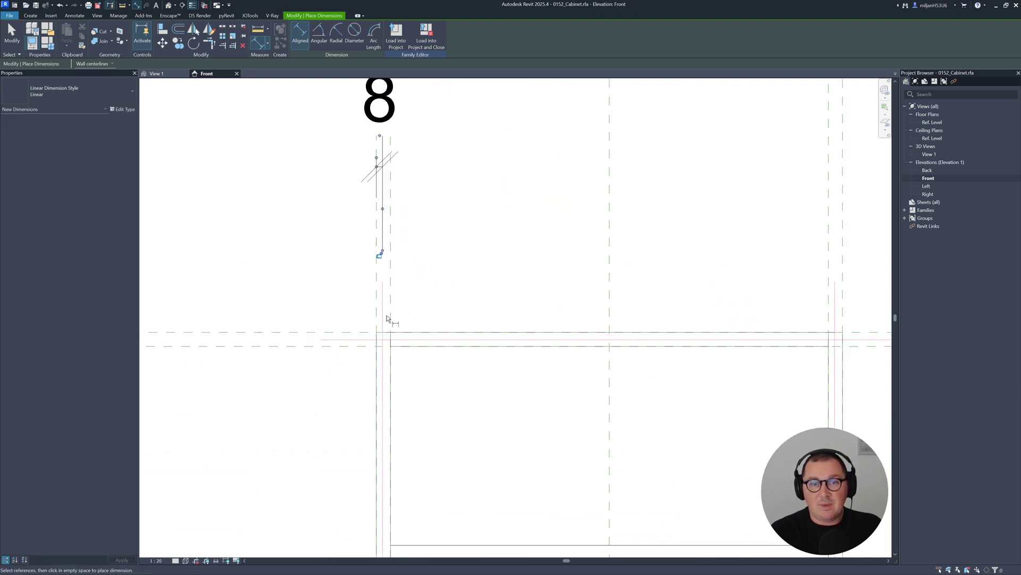
{"action": "scroll", "coordinate": [386, 310], "scroll_direction": "down", "scroll_amount": 2}
{"action": "scroll", "coordinate": [697, 315], "scroll_direction": "up", "scroll_amount": 1}
{"action": "left_click", "coordinate": [674, 308]}
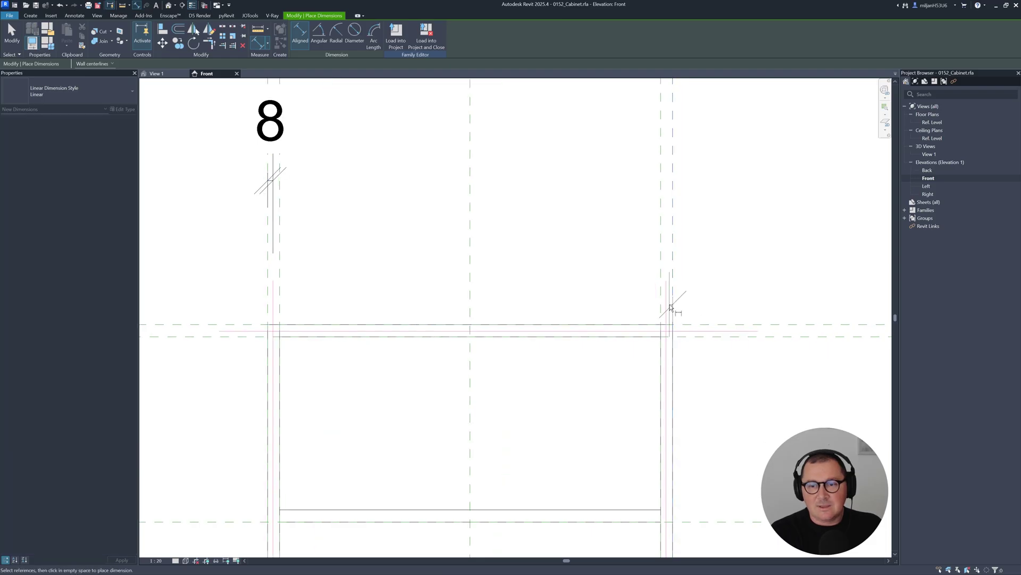
{"action": "left_click", "coordinate": [668, 298]}
{"action": "left_click", "coordinate": [572, 182]}
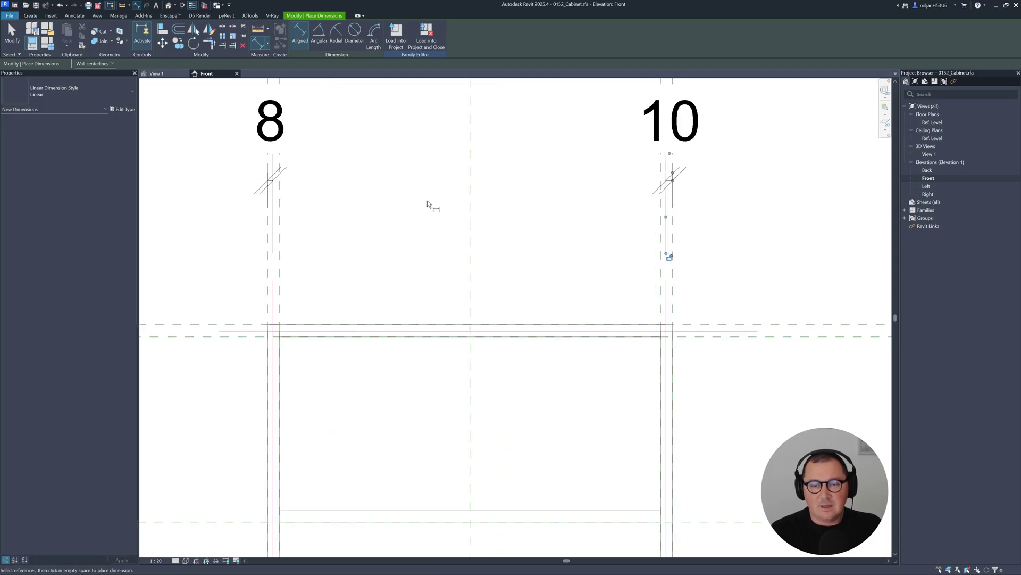
{"action": "middle_click_drag", "start_coordinate": [431, 205], "coordinate": [529, 235]}
{"action": "key", "text": "Escape"}
{"action": "key", "text": "Escape"}
Label the left panel dimension with a new type parameter named "Panel Side Offset", grouped under Dimensions
{"action": "left_click", "coordinate": [375, 165]}
{"action": "middle_click_drag", "start_coordinate": [391, 177], "coordinate": [451, 194]}
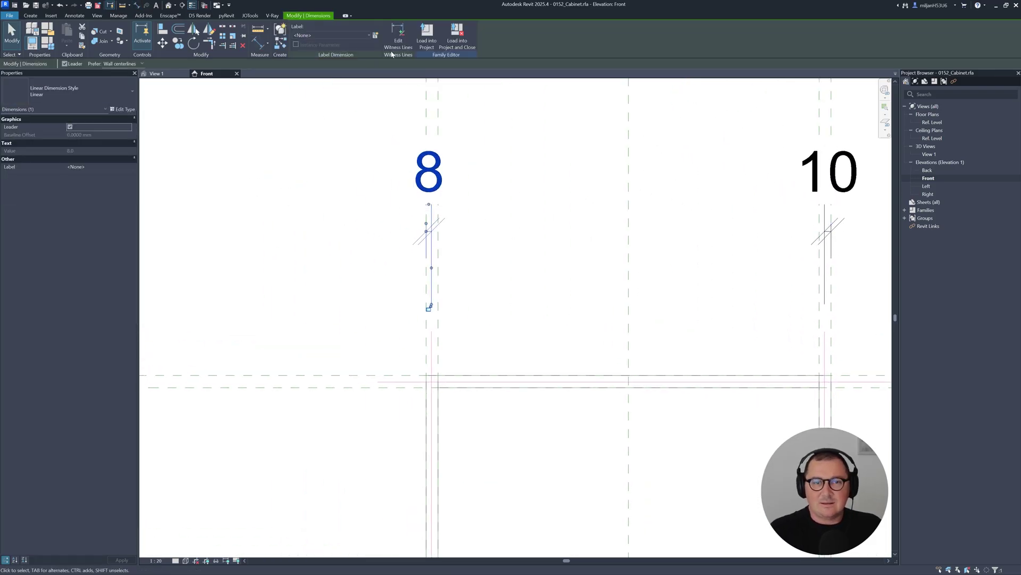
{"action": "left_click", "coordinate": [375, 35]}
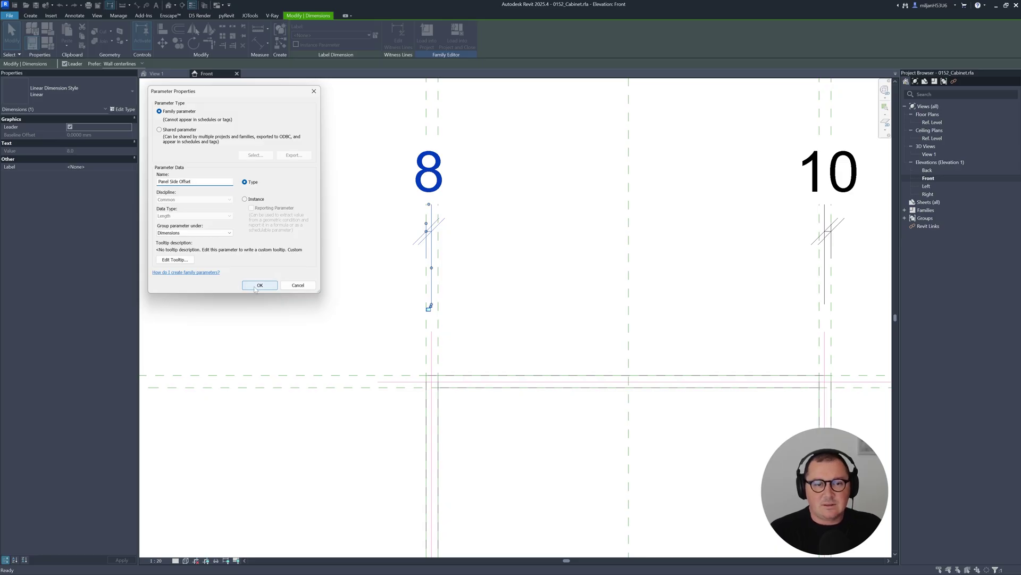
{"action": "left_click", "coordinate": [259, 285]}
{"action": "scroll", "coordinate": [362, 261], "scroll_direction": "down", "scroll_amount": 2}
{"action": "key", "text": "Escape"}
{"action": "scroll", "coordinate": [417, 246], "scroll_direction": "up", "scroll_amount": 1}
{"action": "middle_click_drag", "start_coordinate": [417, 247], "coordinate": [579, 277]}
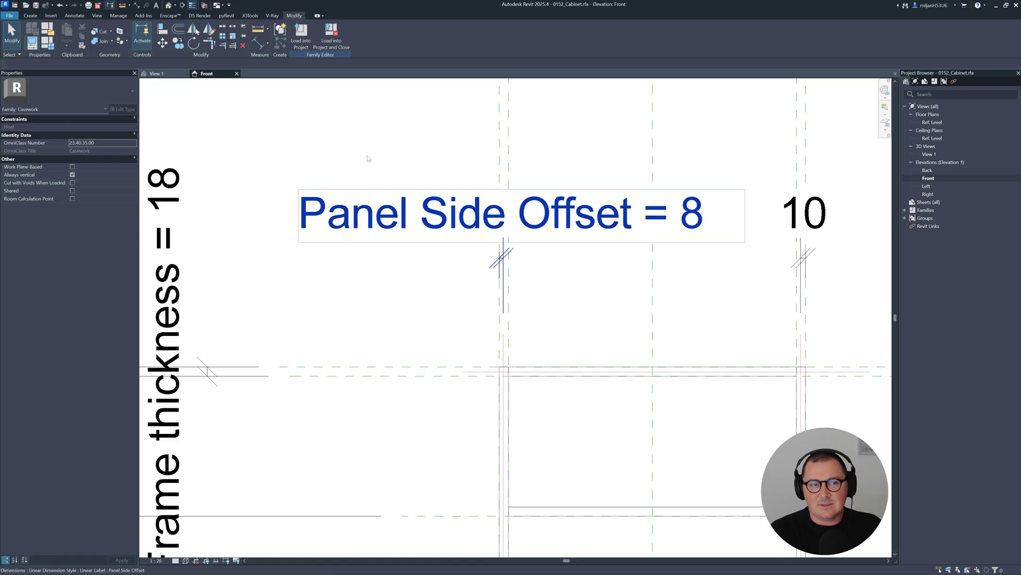
Set the Panel Side Offset parameter to 4 in the family types and apply it
{"action": "left_click", "coordinate": [49, 50]}
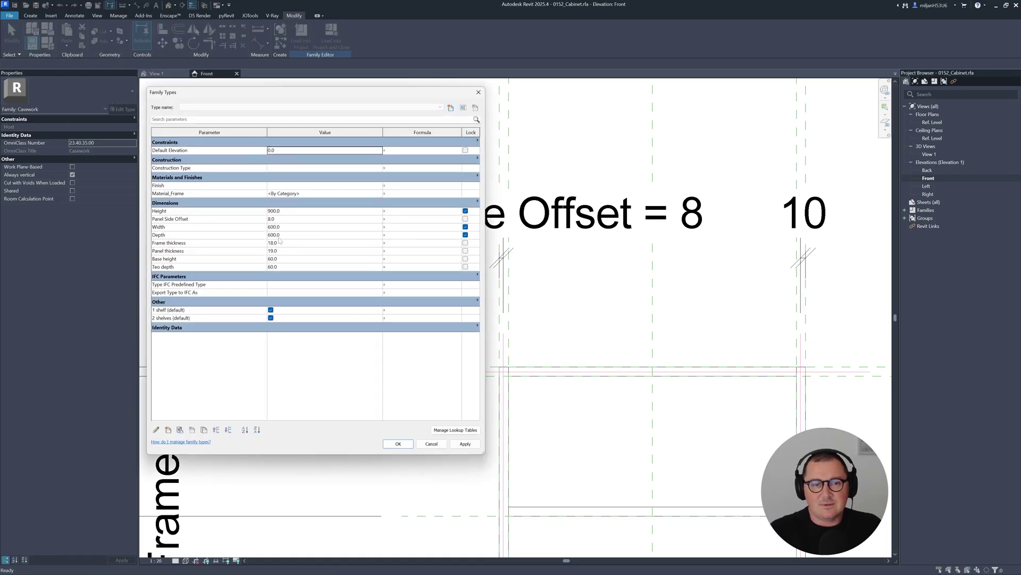
{"action": "left_click", "coordinate": [281, 218]}
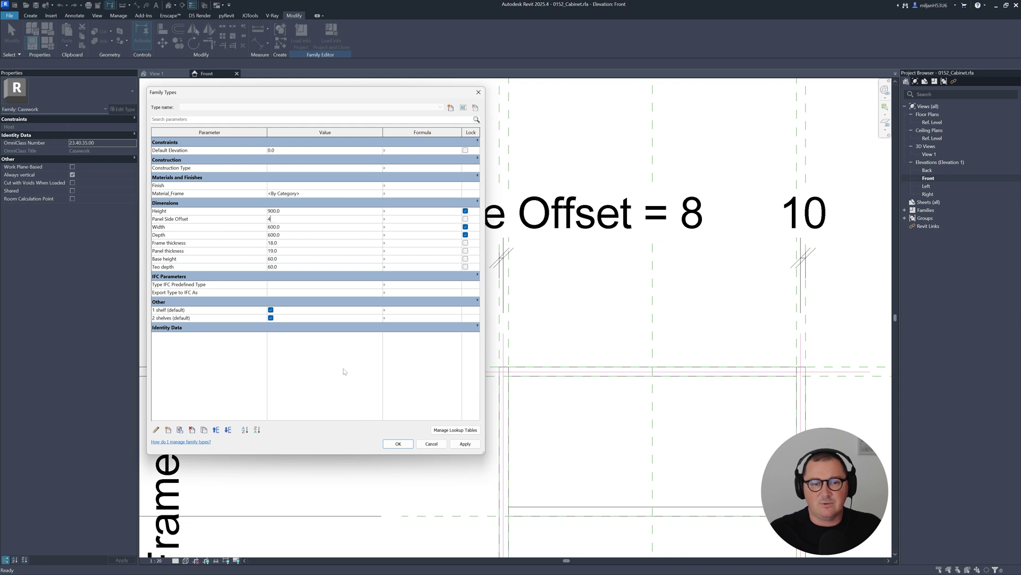
{"action": "left_click", "coordinate": [465, 443]}
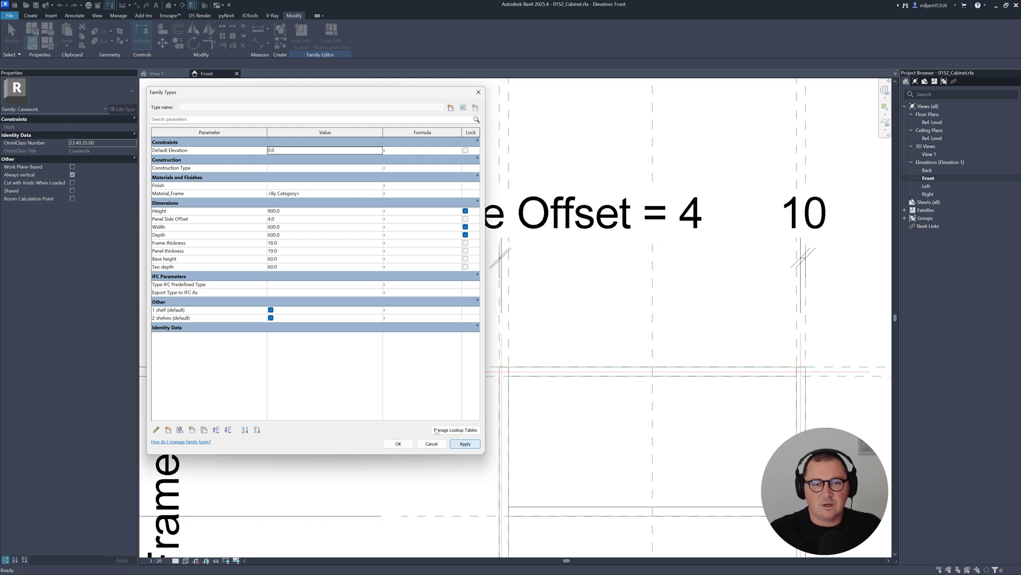
Move the Panel Side Offset parameter to the end of the Dimensions group and accept the family types
{"action": "left_click", "coordinate": [182, 220]}
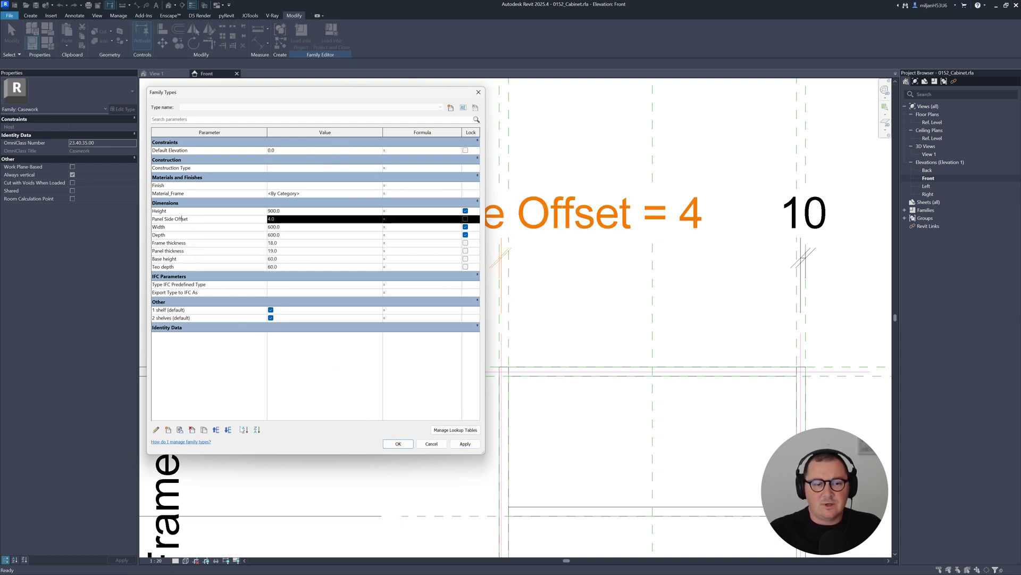
{"action": "left_click", "coordinate": [229, 430]}
{"action": "left_click", "coordinate": [228, 430]}
{"action": "left_click", "coordinate": [229, 430]}
{"action": "left_click", "coordinate": [228, 430]}
{"action": "left_click", "coordinate": [229, 431]}
{"action": "left_click", "coordinate": [230, 430]}
{"action": "left_click", "coordinate": [393, 443]}
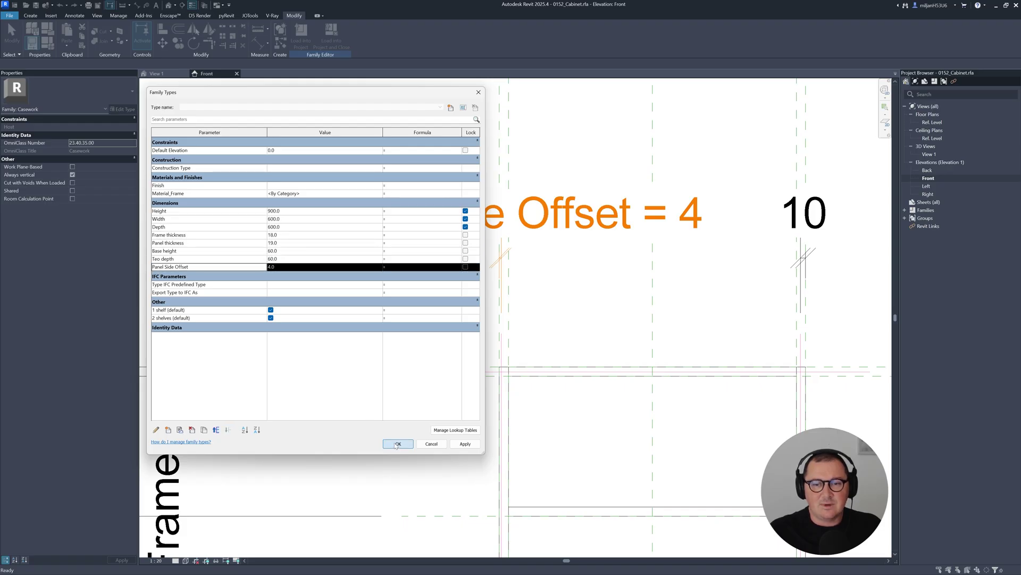
Label the right panel dimension with the existing Panel Side Offset parameter
{"action": "middle_click_drag", "start_coordinate": [545, 349], "coordinate": [463, 323]}
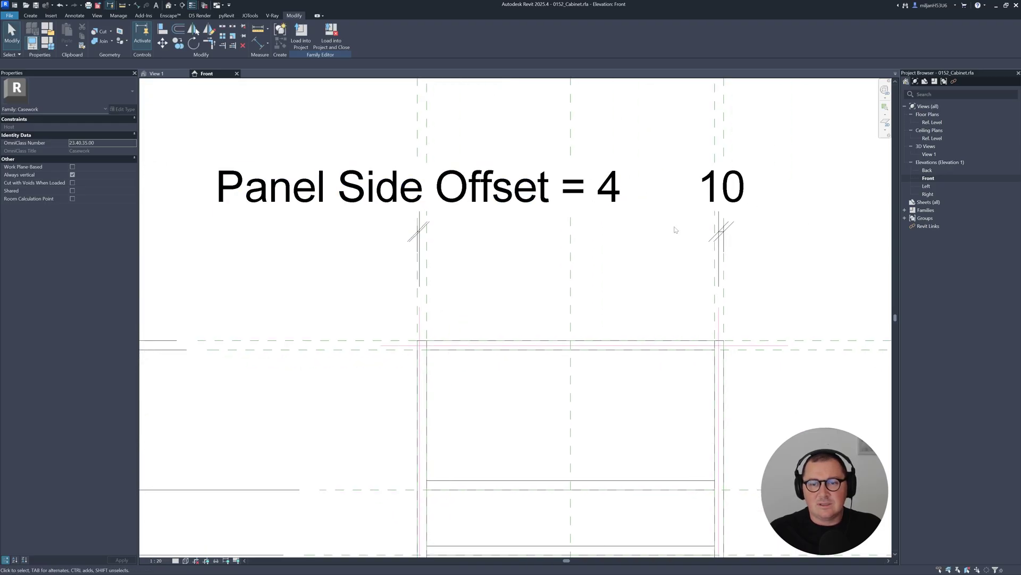
{"action": "left_click", "coordinate": [722, 199]}
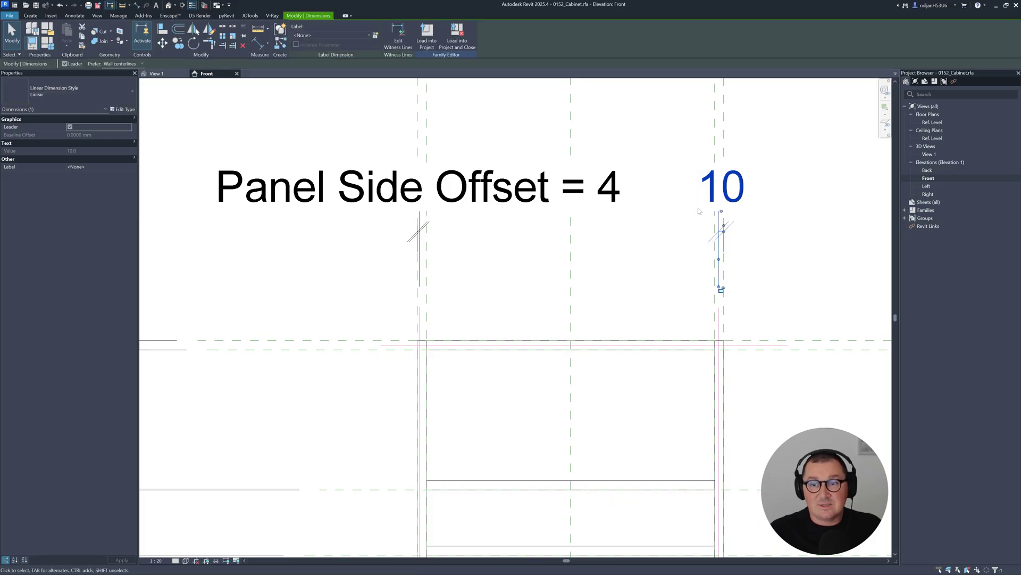
{"action": "left_click", "coordinate": [342, 36]}
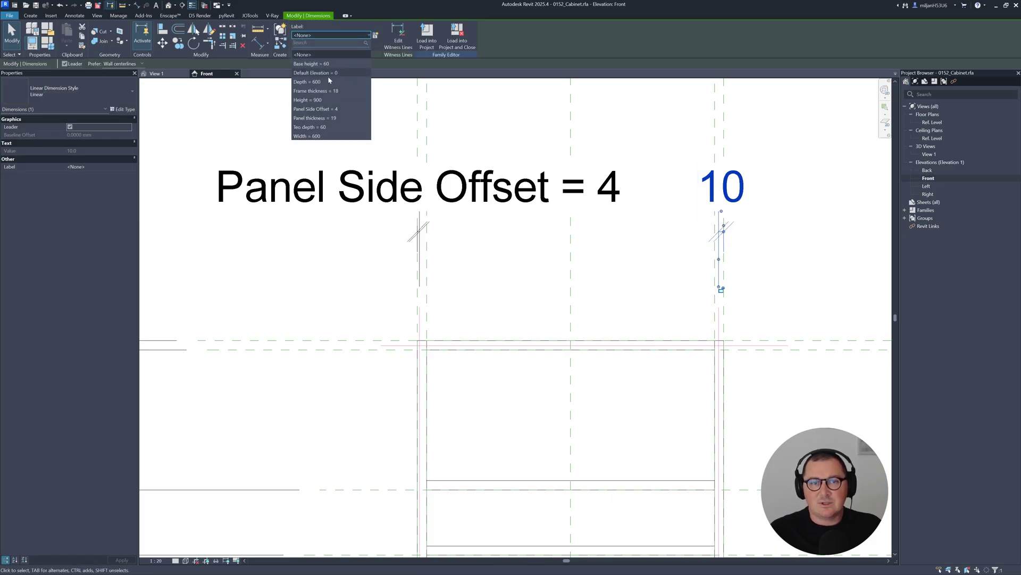
{"action": "left_click", "coordinate": [312, 109]}
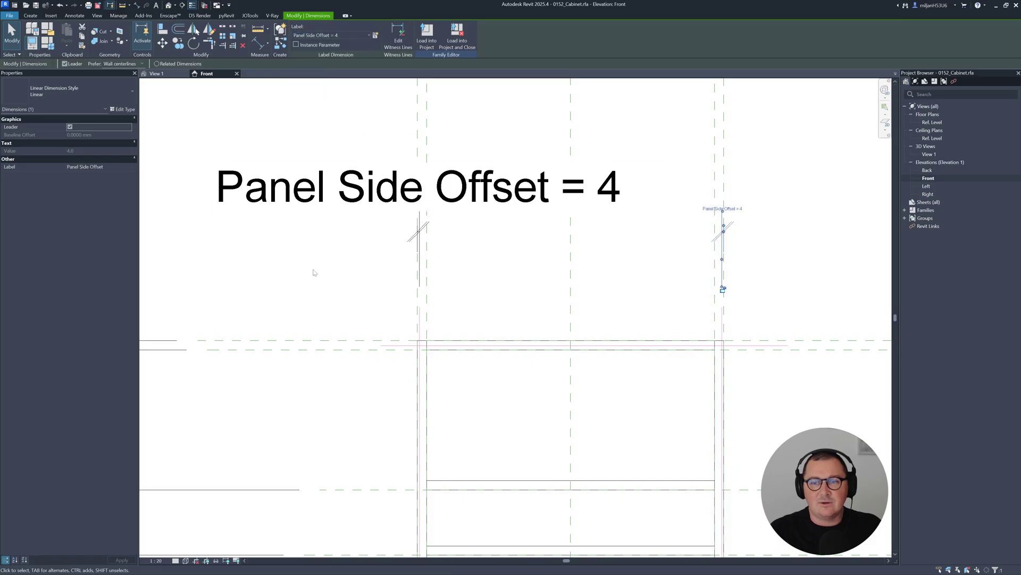
{"action": "left_click", "coordinate": [313, 270]}
Dimension the gap between the cabinet's top plane and the pink top panel plane, placing it beside the Frame thickness dimension
{"action": "scroll", "coordinate": [491, 271], "scroll_direction": "down", "scroll_amount": 4}
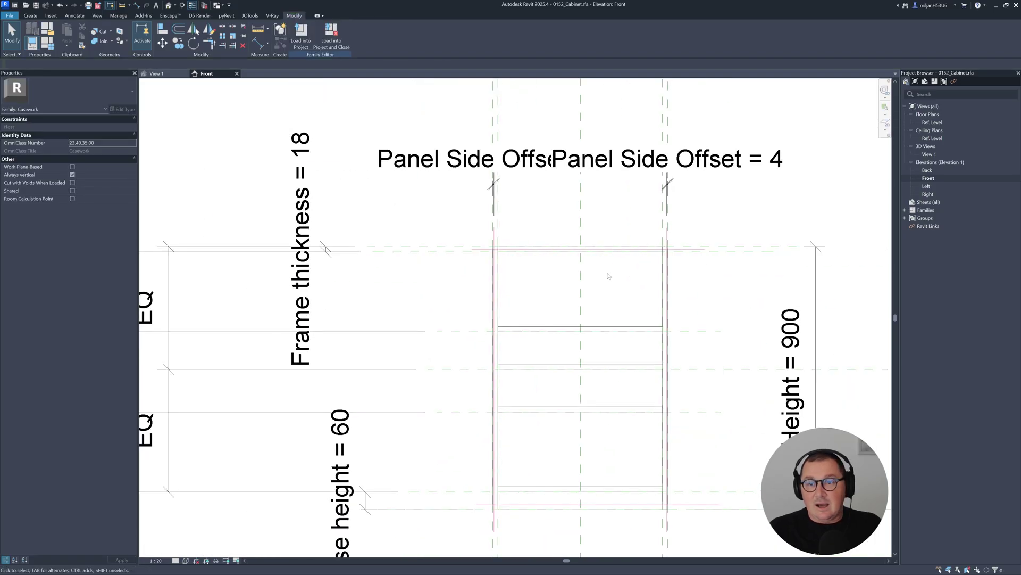
{"action": "scroll", "coordinate": [589, 275], "scroll_direction": "up", "scroll_amount": 3}
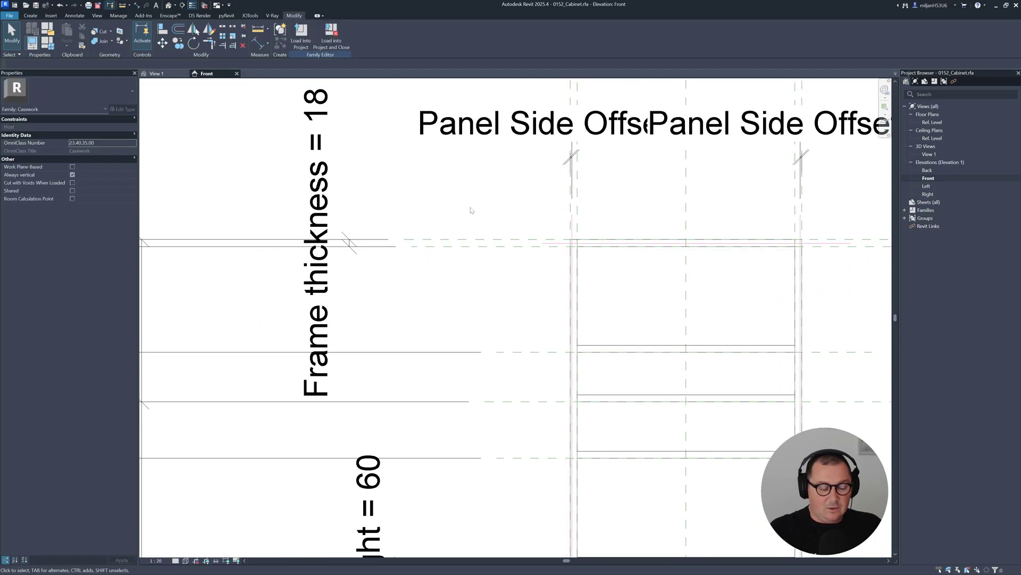
{"action": "key", "text": "d"}
{"action": "key", "text": "i"}
{"action": "scroll", "coordinate": [508, 230], "scroll_direction": "up", "scroll_amount": 2}
{"action": "left_click", "coordinate": [596, 261]}
{"action": "scroll", "coordinate": [575, 262], "scroll_direction": "down", "scroll_amount": 2}
{"action": "left_click", "coordinate": [479, 287]}
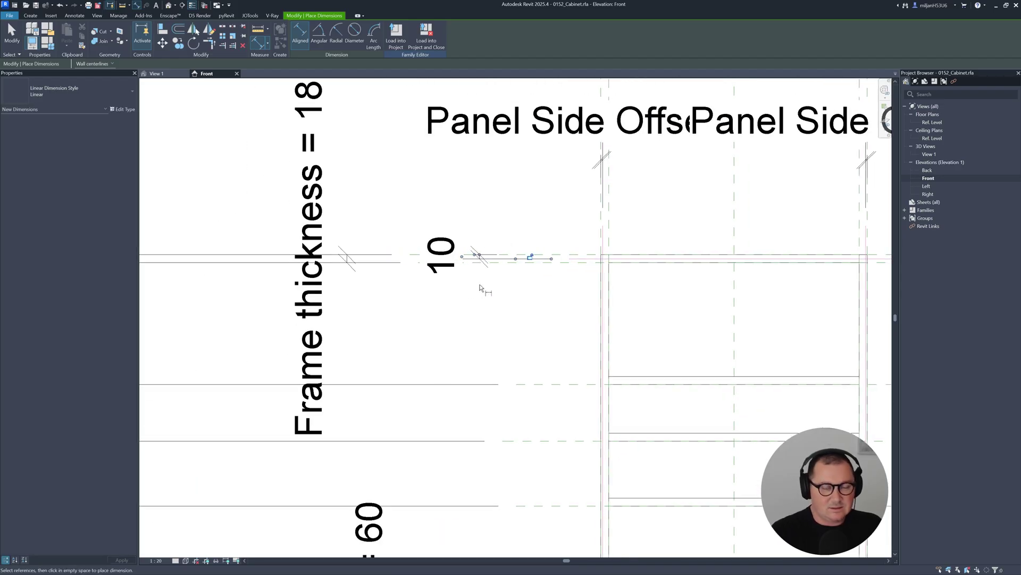
{"action": "key", "text": "Escape"}
{"action": "key", "text": "Escape"}
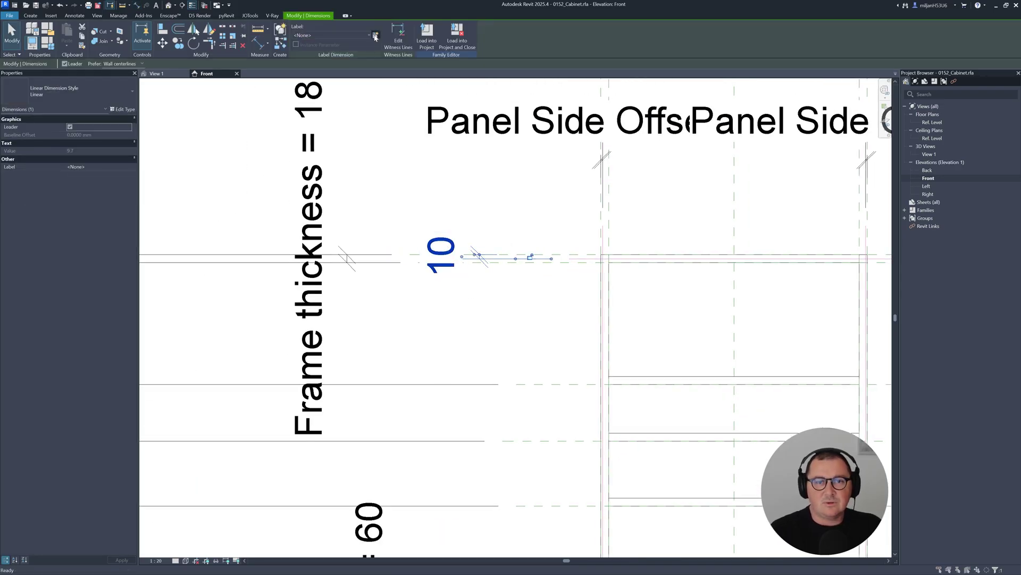
Label the top panel dimension with a new type parameter named "Panel Top Offset", grouped under Dimensions
{"action": "left_click", "coordinate": [375, 35]}
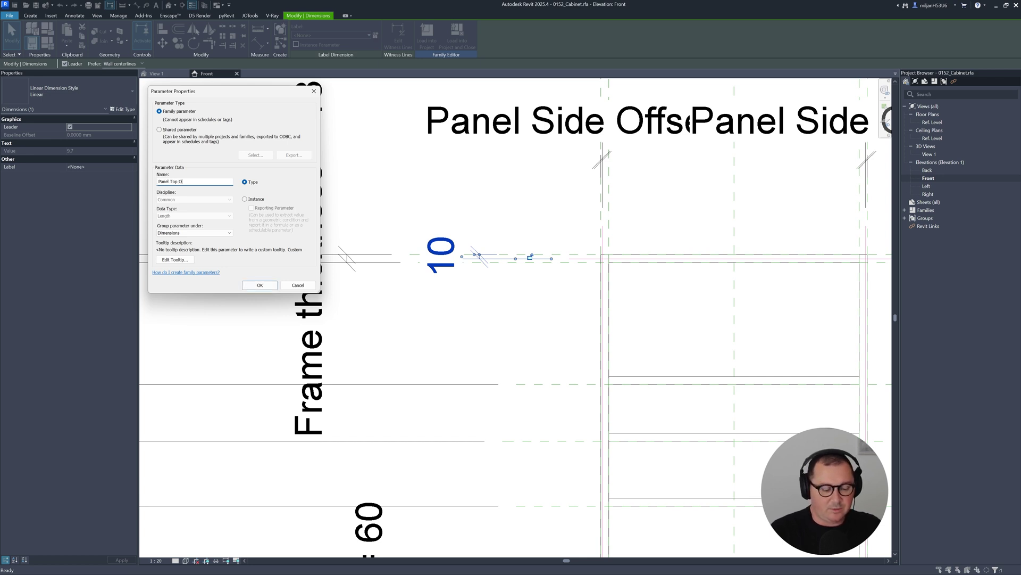
{"action": "type", "text": "Panel Top Offset"}
{"action": "key", "text": "Return"}
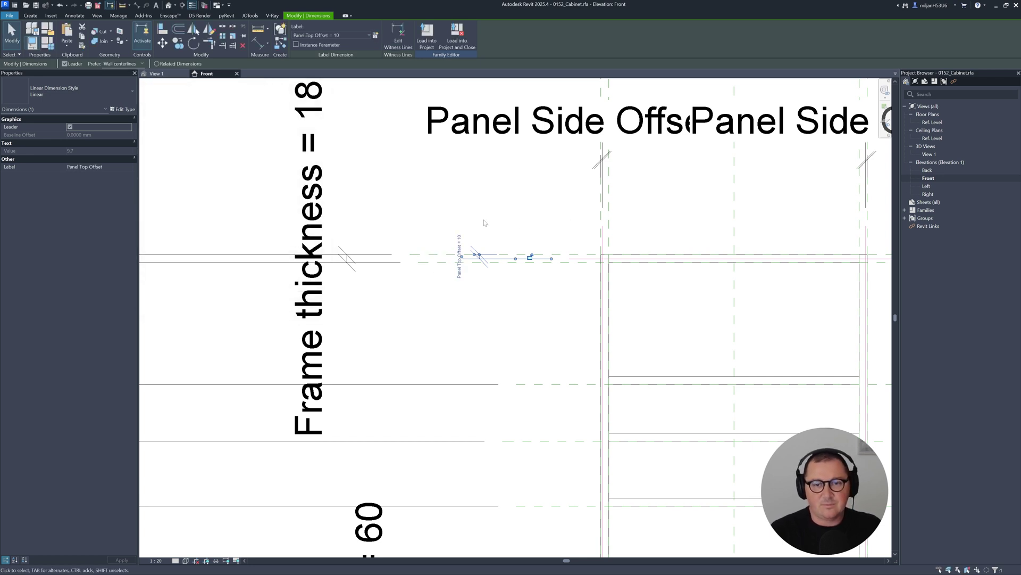
{"action": "key", "text": "Escape"}
Move the Panel Top Offset parameter to the end of the Dimensions group and accept the family types
{"action": "left_click", "coordinate": [48, 43]}
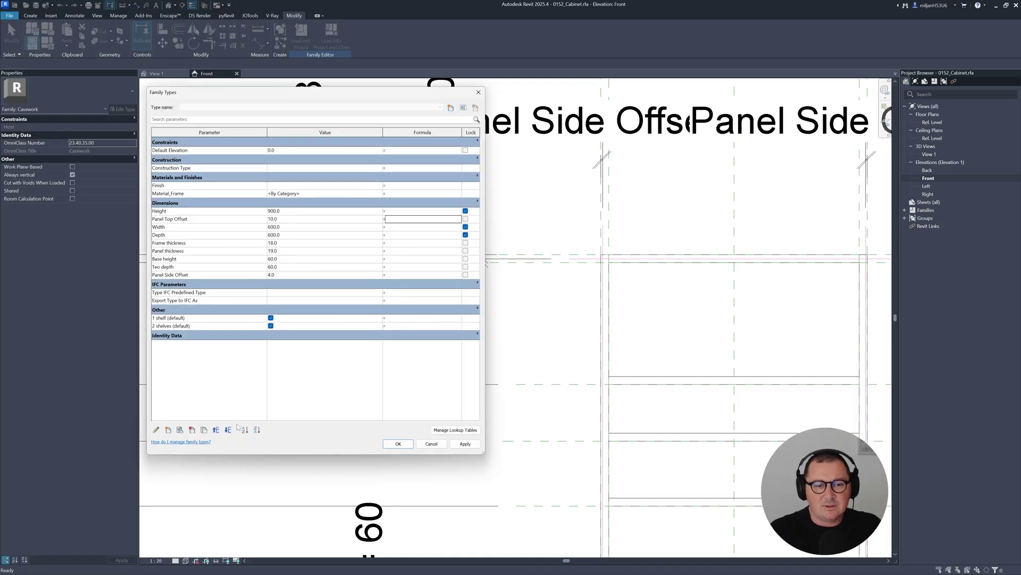
{"action": "left_click", "coordinate": [229, 430]}
{"action": "left_click", "coordinate": [229, 429]}
{"action": "left_click", "coordinate": [229, 430]}
{"action": "left_click", "coordinate": [229, 430]}
{"action": "left_click", "coordinate": [228, 430]}
{"action": "left_click", "coordinate": [229, 430]}
{"action": "left_click", "coordinate": [228, 429]}
{"action": "left_click", "coordinate": [399, 443]}
Dimension the gap between the Ref. Level and the pink bottom panel plane, placing it beside the Base height dimension
{"action": "scroll", "coordinate": [433, 370], "scroll_direction": "down", "scroll_amount": 3}
{"action": "scroll", "coordinate": [434, 370], "scroll_direction": "up", "scroll_amount": 5}
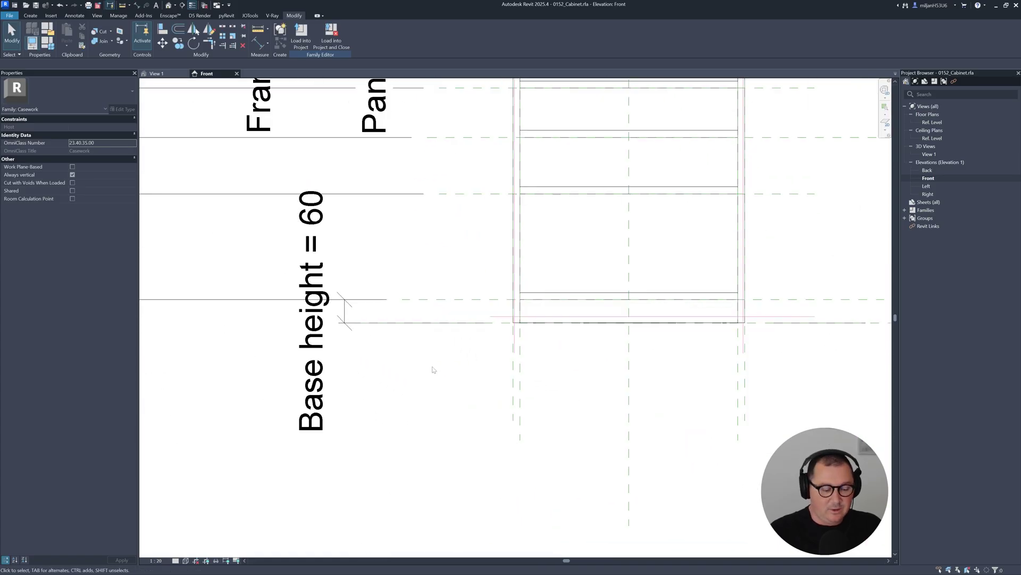
{"action": "key", "text": "d"}
{"action": "key", "text": "i"}
{"action": "scroll", "coordinate": [495, 331], "scroll_direction": "up", "scroll_amount": 2}
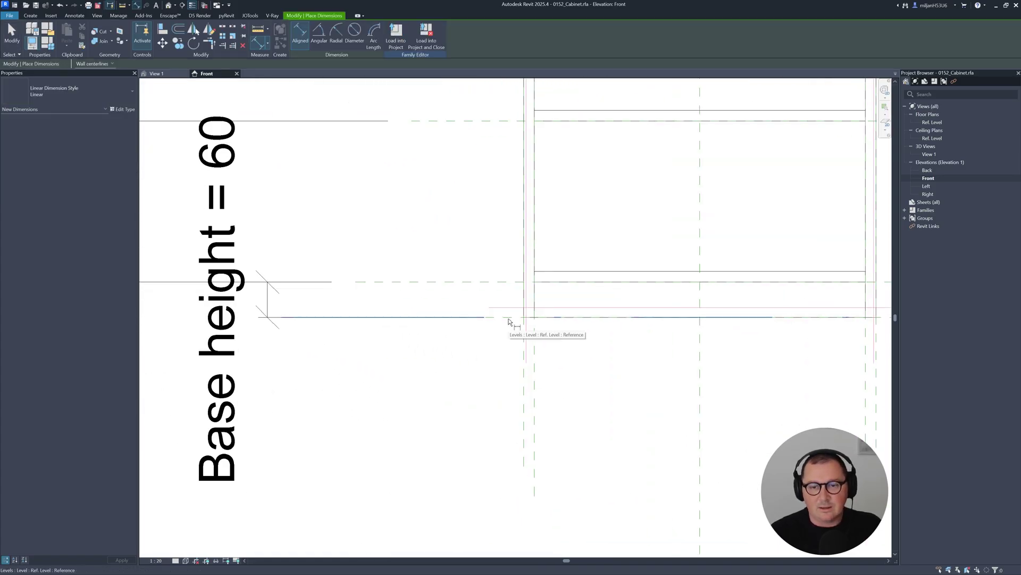
{"action": "left_click", "coordinate": [506, 318]}
{"action": "left_click", "coordinate": [511, 308]}
{"action": "scroll", "coordinate": [510, 312], "scroll_direction": "down", "scroll_amount": 2}
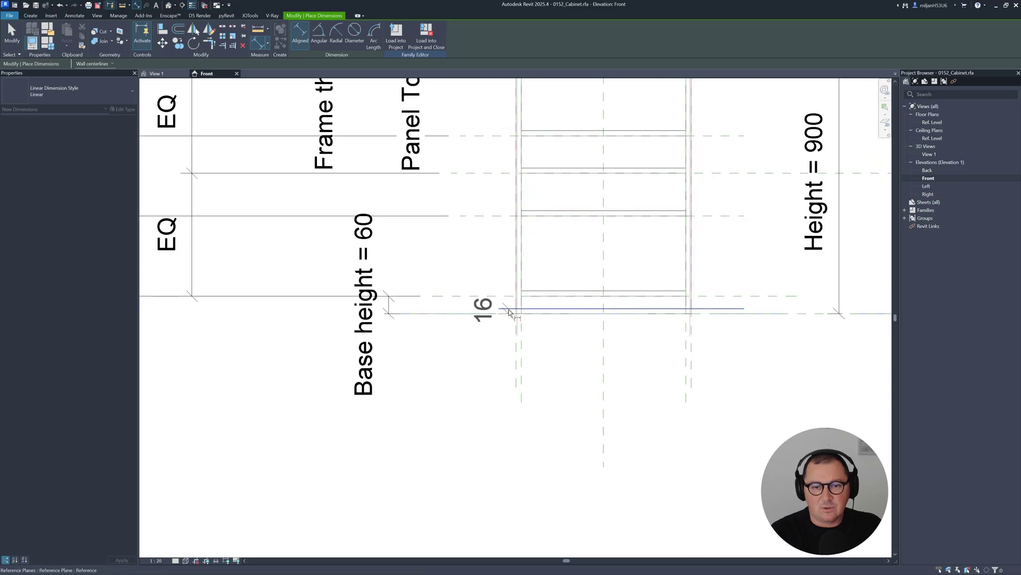
{"action": "left_click", "coordinate": [435, 327]}
{"action": "scroll", "coordinate": [428, 319], "scroll_direction": "up", "scroll_amount": 2}
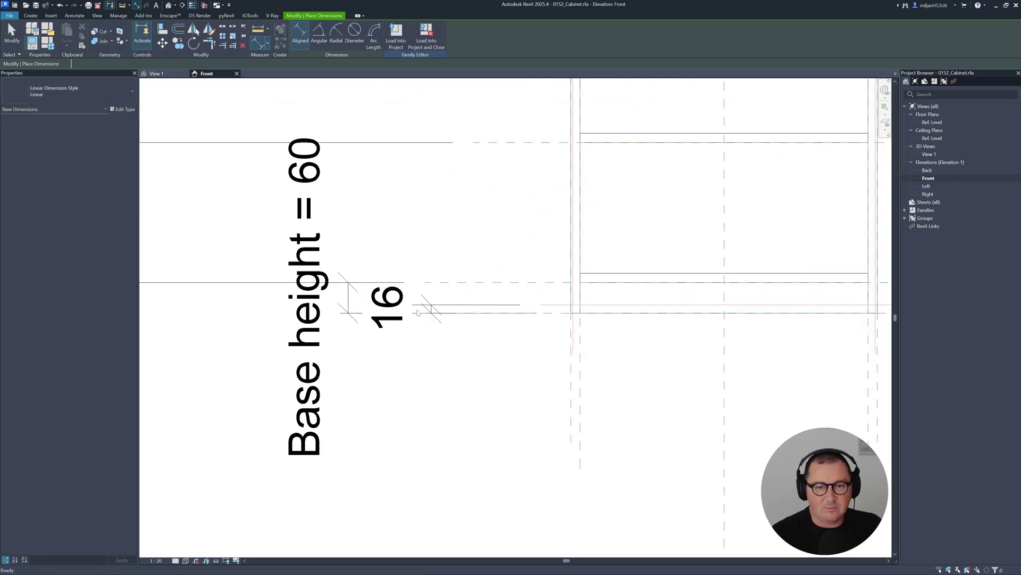
{"action": "key", "text": "Escape"}
Label the bottom panel dimension with a new type parameter named "Panel Bottom Offset" and set it to 25
{"action": "left_click", "coordinate": [375, 35]}
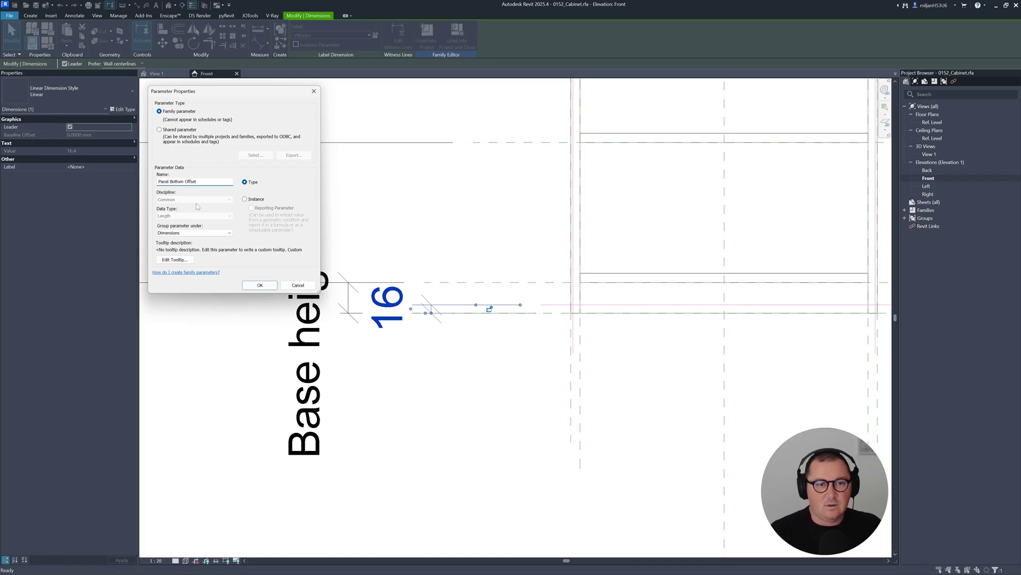
{"action": "left_click", "coordinate": [259, 285]}
{"action": "left_click", "coordinate": [47, 42]}
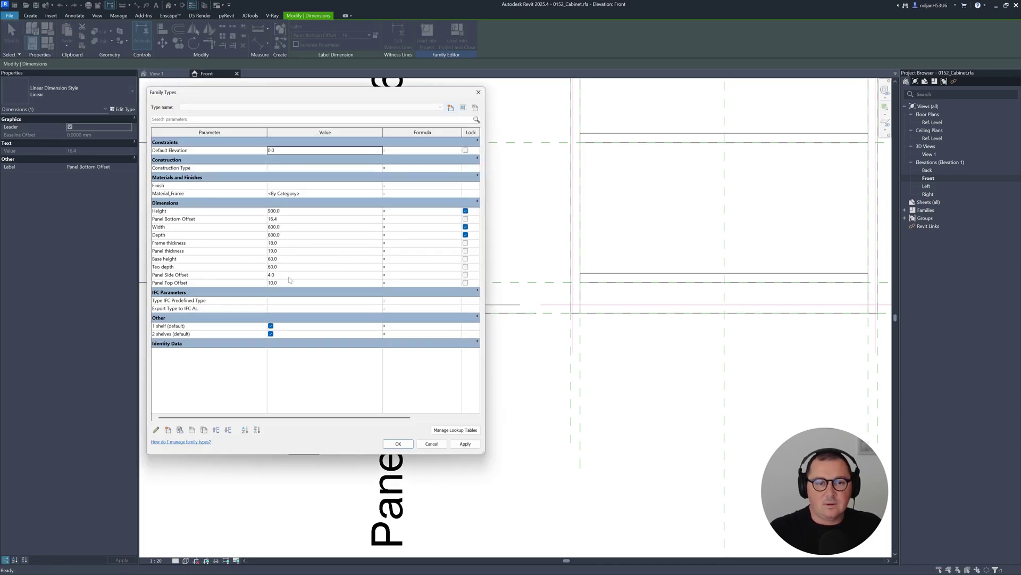
{"action": "left_click", "coordinate": [282, 219]}
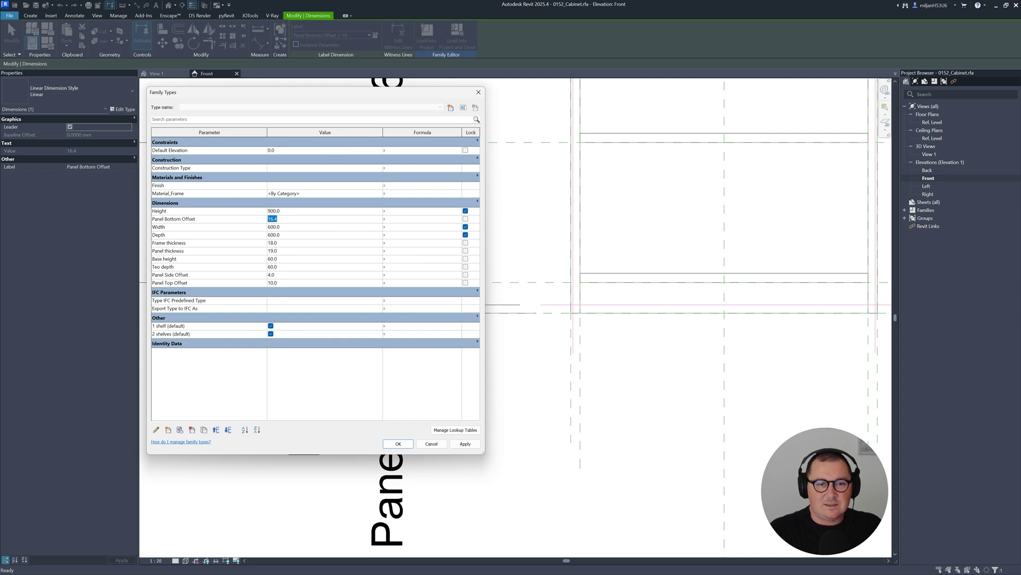
{"action": "left_click", "coordinate": [466, 443]}
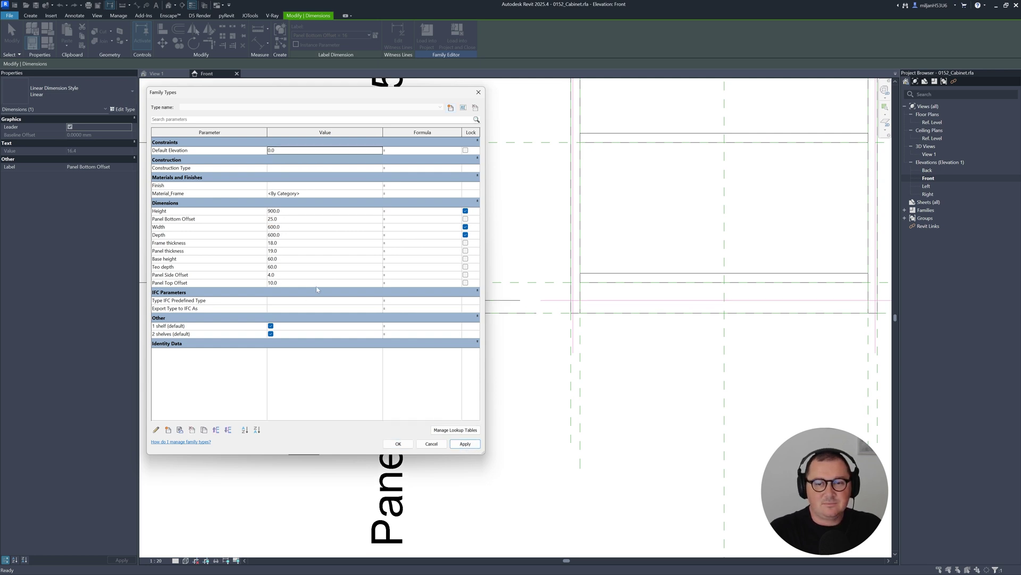
Move the Panel Bottom Offset parameter to the end of the Dimensions group and accept the family types
{"action": "left_click", "coordinate": [184, 220]}
{"action": "left_click", "coordinate": [227, 430]}
{"action": "left_click", "coordinate": [227, 429]}
{"action": "left_click", "coordinate": [227, 430]}
{"action": "left_click", "coordinate": [228, 430]}
{"action": "left_click", "coordinate": [227, 430]}
{"action": "left_click", "coordinate": [227, 430]}
{"action": "left_click", "coordinate": [228, 429]}
{"action": "left_click", "coordinate": [398, 443]}
Draw a horizontal reference plane across the cabinet, between its middle and lower shelves
{"action": "scroll", "coordinate": [530, 402], "scroll_direction": "down", "scroll_amount": 1}
{"action": "middle_click_drag", "start_coordinate": [531, 402], "coordinate": [463, 421]}
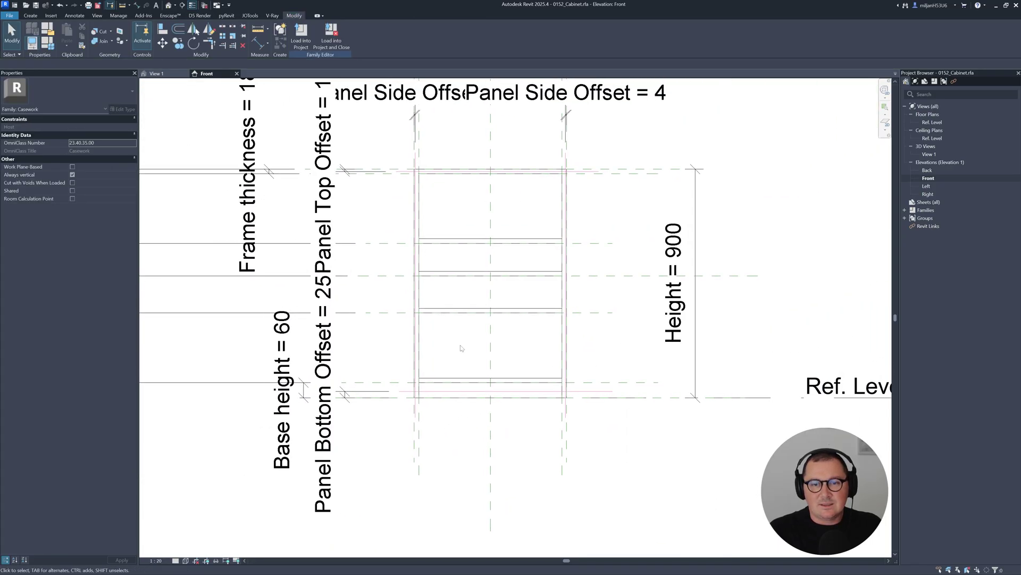
{"action": "scroll", "coordinate": [475, 228], "scroll_direction": "up", "scroll_amount": 1}
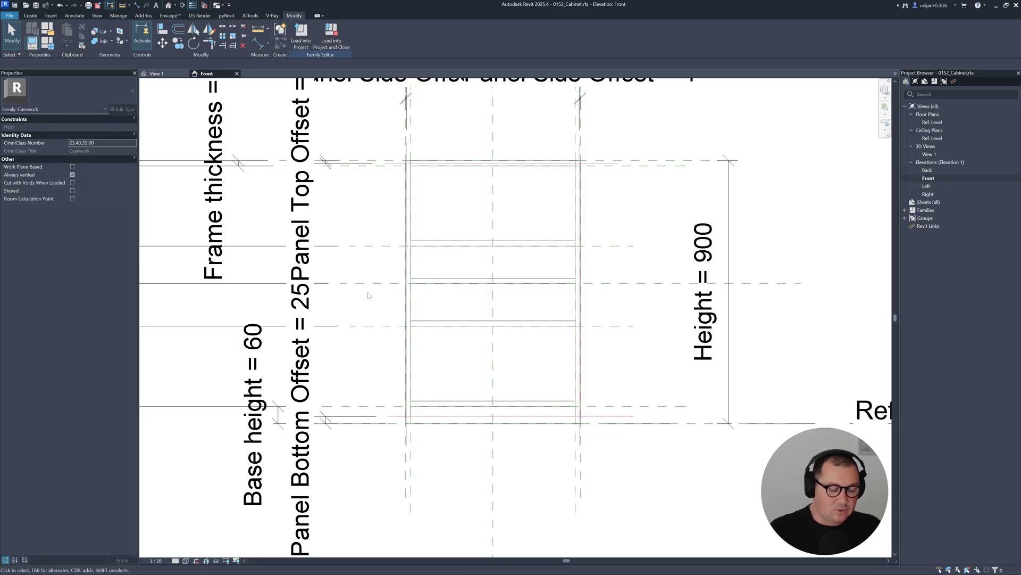
{"action": "middle_click_drag", "start_coordinate": [399, 261], "coordinate": [382, 293]}
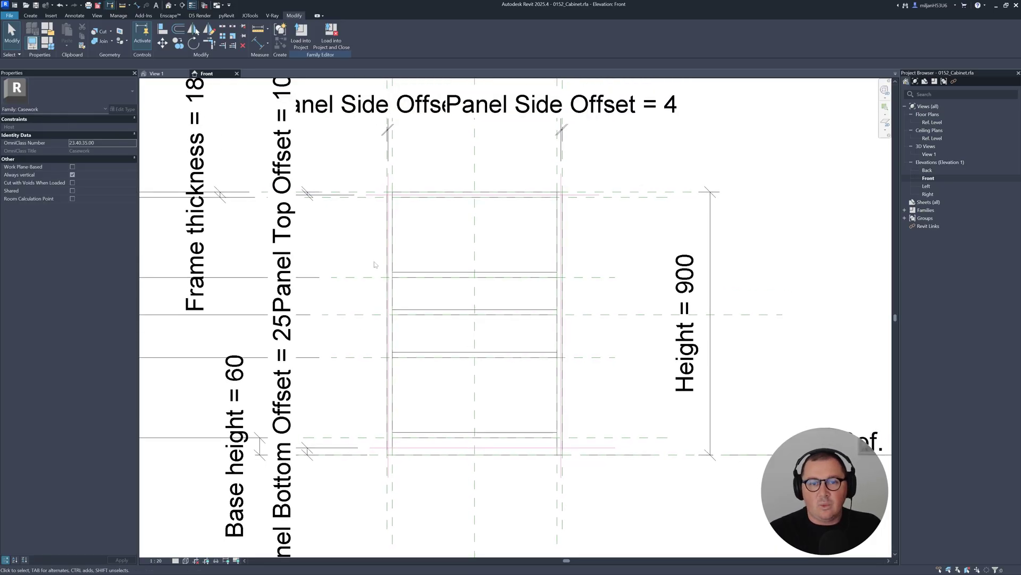
{"action": "key", "text": "r"}
{"action": "key", "text": "p"}
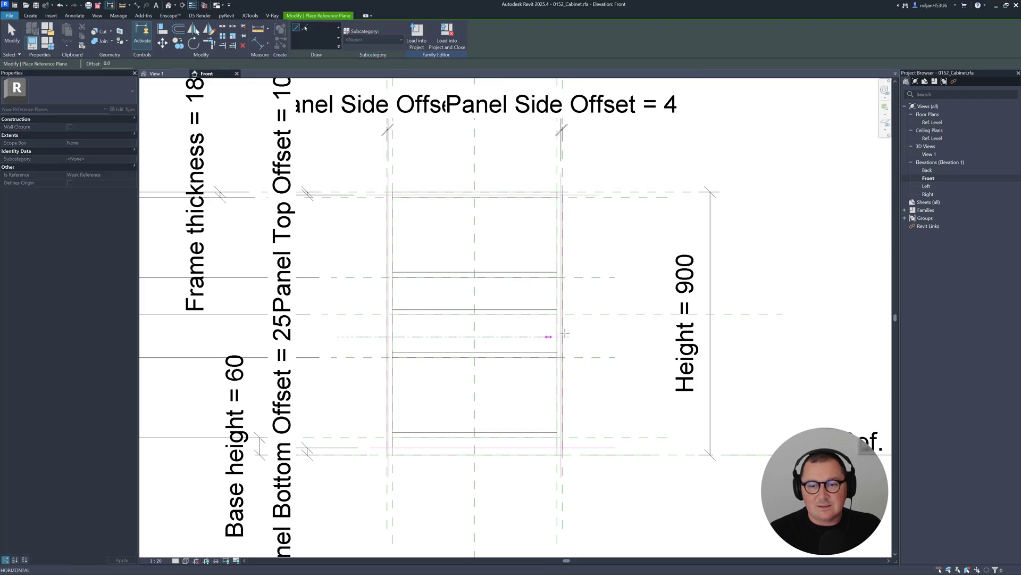
{"action": "left_click", "coordinate": [600, 337]}
{"action": "left_click", "coordinate": [600, 337]}
{"action": "key", "text": "Escape"}
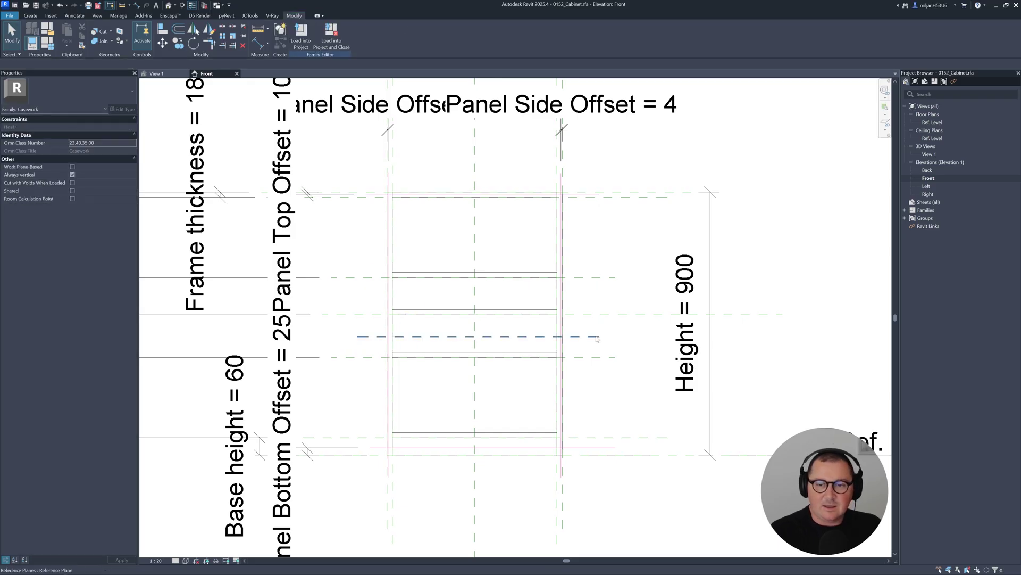
Assign the new horizontal reference plane to the existing panel subcategory
{"action": "left_click", "coordinate": [323, 40]}
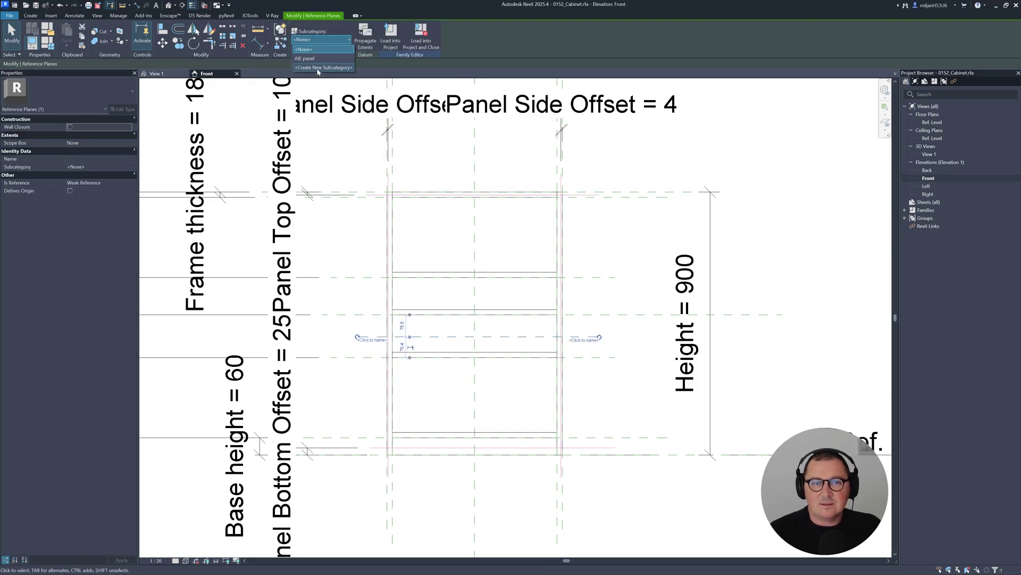
{"action": "left_click", "coordinate": [304, 59]}
{"action": "left_click", "coordinate": [431, 238]}
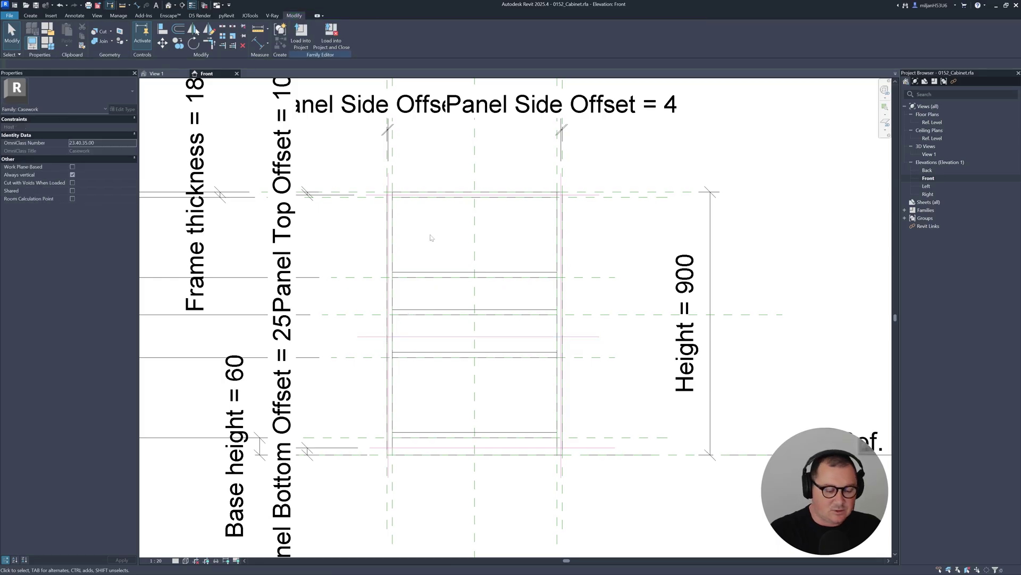
Dimension the top, middle and bottom pink panel planes in one string and constrain the two segments to be equal
{"action": "key", "text": "d"}
{"action": "key", "text": "i"}
{"action": "scroll", "coordinate": [377, 197], "scroll_direction": "up", "scroll_amount": 4}
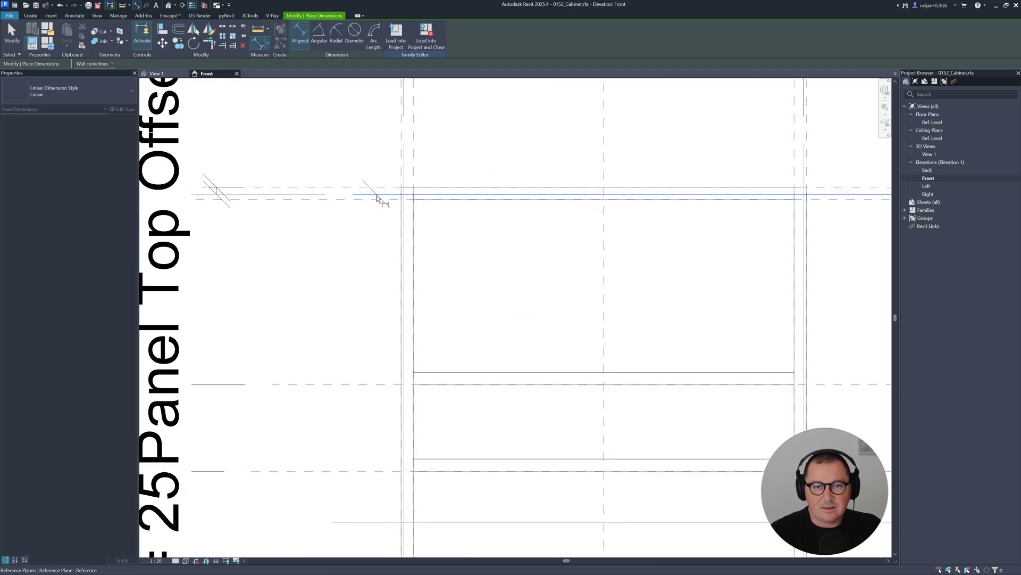
{"action": "scroll", "coordinate": [376, 197], "scroll_direction": "down", "scroll_amount": 2}
{"action": "middle_click_drag", "start_coordinate": [380, 234], "coordinate": [399, 112]}
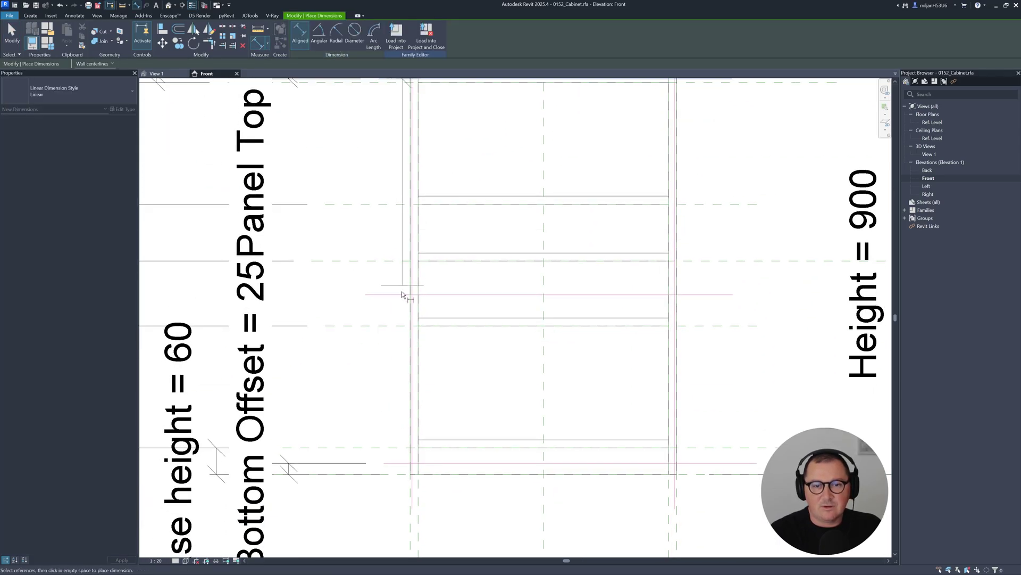
{"action": "middle_click_drag", "start_coordinate": [383, 434], "coordinate": [396, 355]}
{"action": "left_click", "coordinate": [398, 368]}
{"action": "scroll", "coordinate": [399, 367], "scroll_direction": "down", "scroll_amount": 2}
{"action": "left_click", "coordinate": [223, 333]}
{"action": "left_click", "coordinate": [278, 272]}
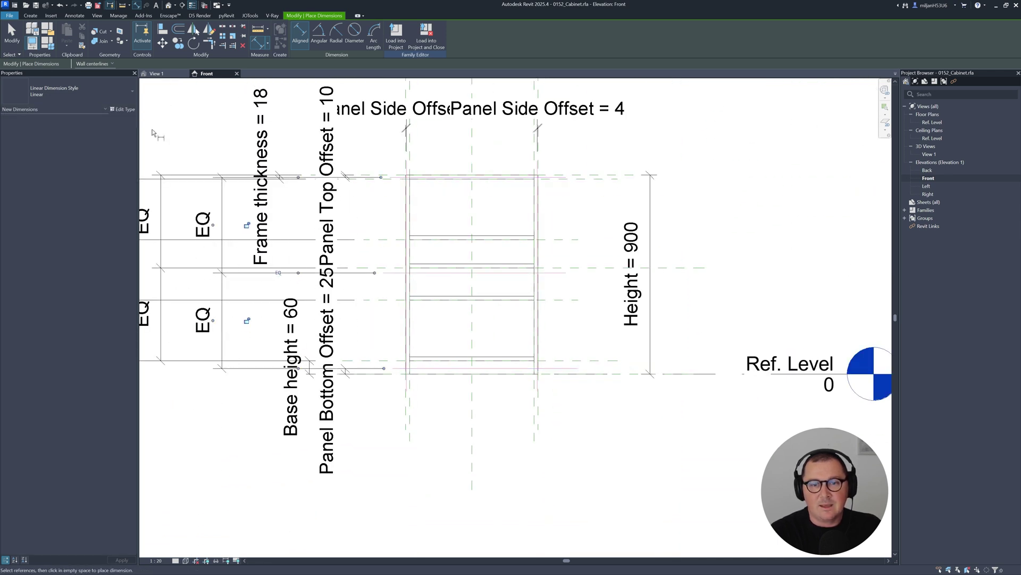
{"action": "left_click", "coordinate": [10, 27]}
{"action": "scroll", "coordinate": [510, 312], "scroll_direction": "up", "scroll_amount": 3}
{"action": "middle_click_drag", "start_coordinate": [426, 266], "coordinate": [494, 362]}
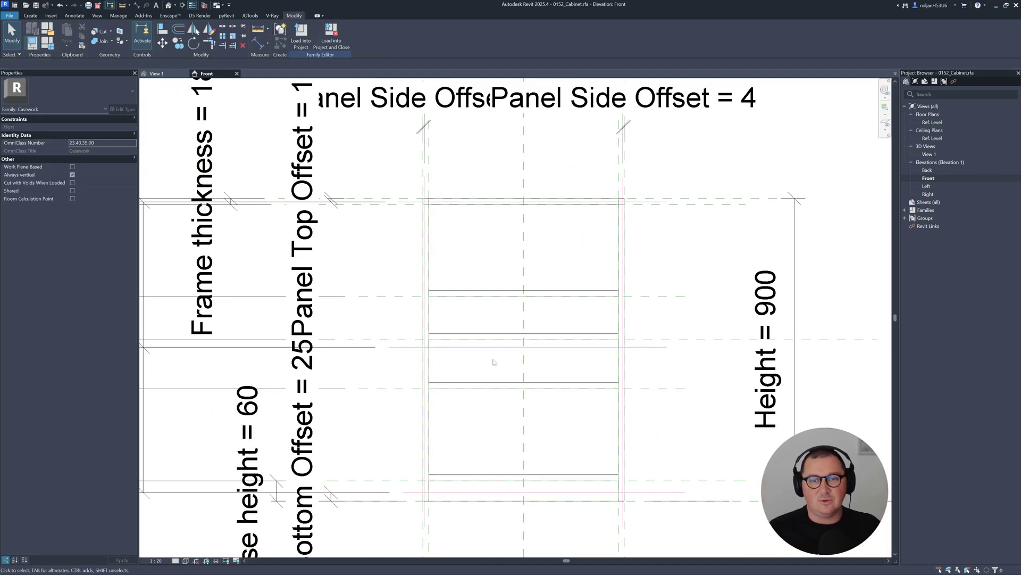
{"action": "middle_click_drag", "start_coordinate": [493, 362], "coordinate": [520, 338]}
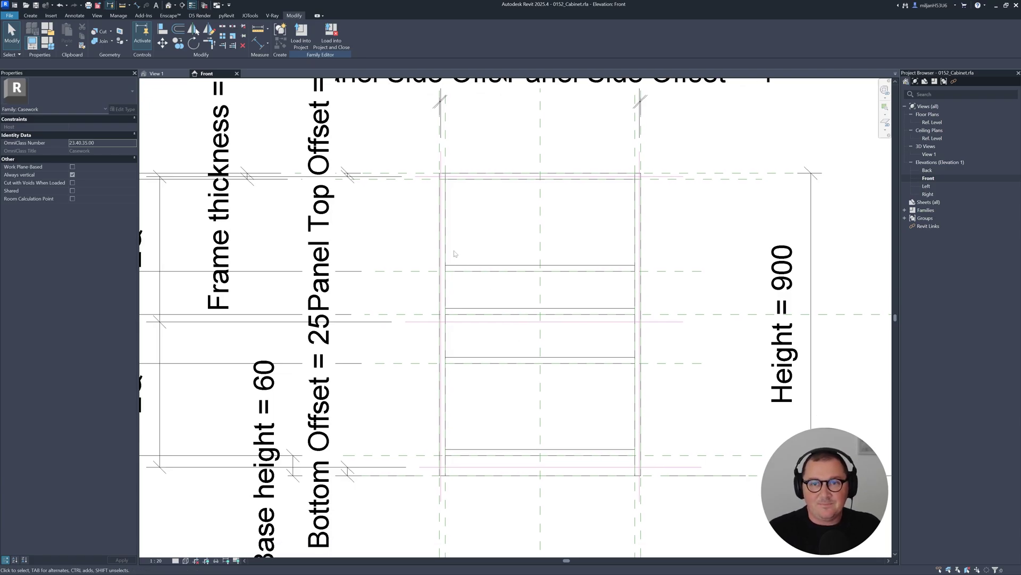
Save a copy of the family as 0152_02_Cabinet.rfa in the 01_Revit folder
{"action": "left_click", "coordinate": [10, 16]}
{"action": "mouse_move", "coordinate": [52, 122]}
{"action": "left_click", "coordinate": [108, 120]}
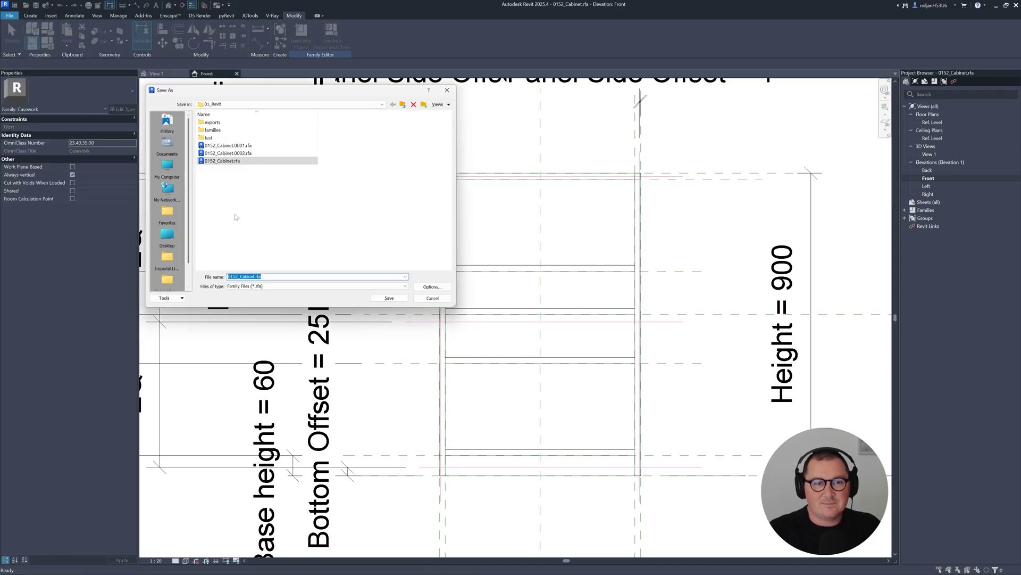
{"action": "left_click", "coordinate": [243, 286]}
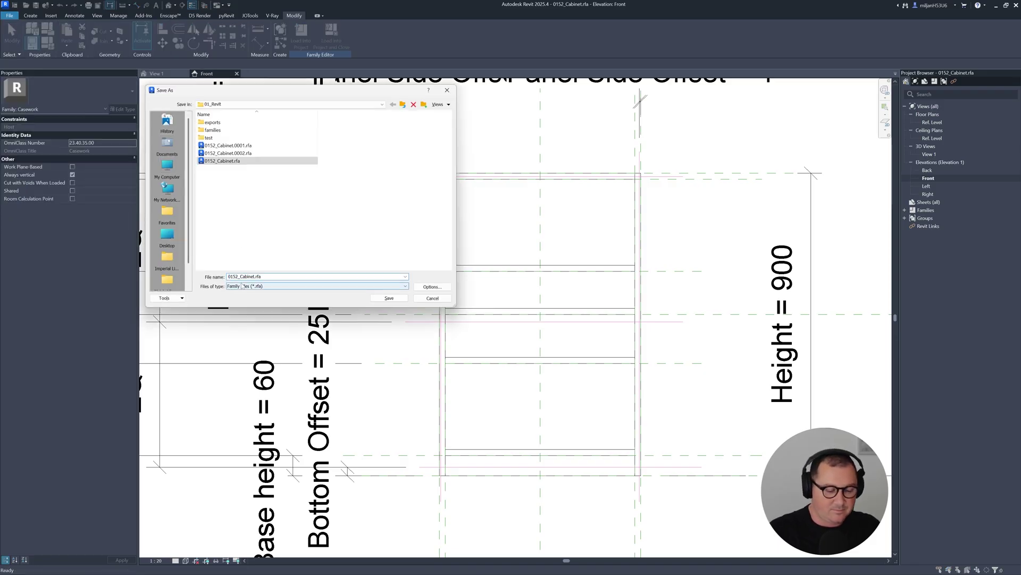
{"action": "left_click", "coordinate": [389, 298]}
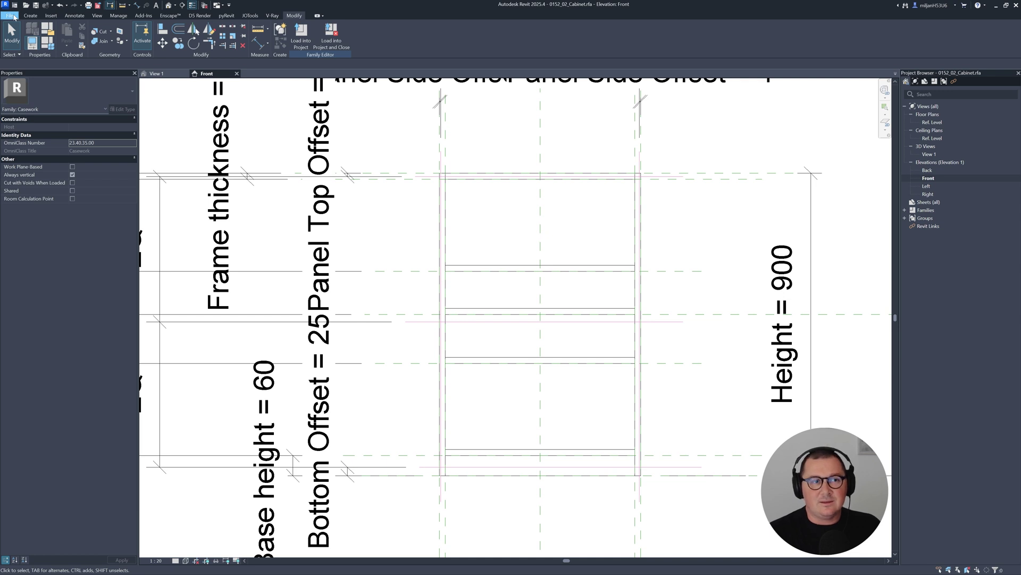
Create a new family from the Metric Generic Model face based.rft template
{"action": "left_click", "coordinate": [14, 17]}
{"action": "mouse_move", "coordinate": [52, 49]}
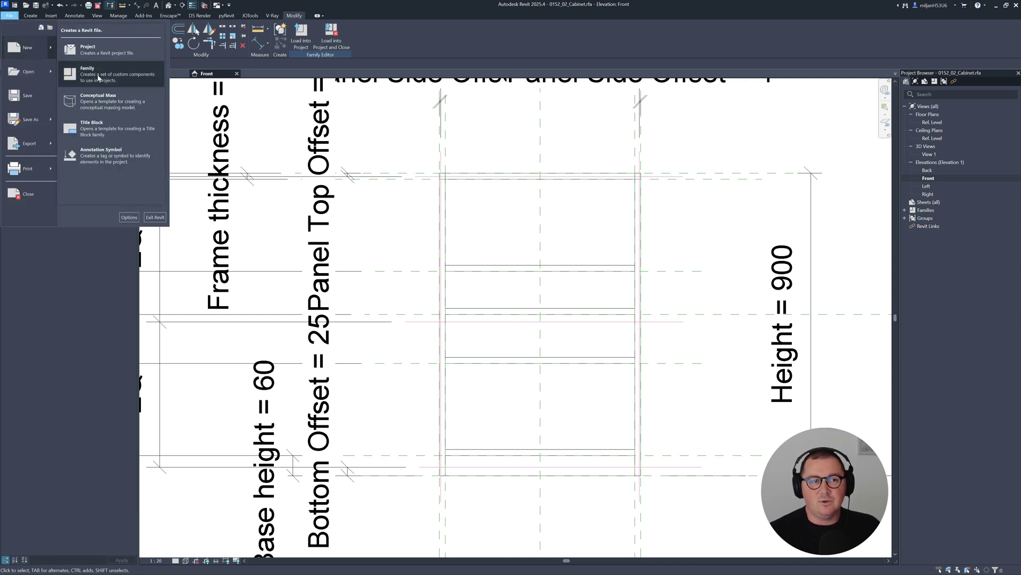
{"action": "left_click", "coordinate": [224, 151]}
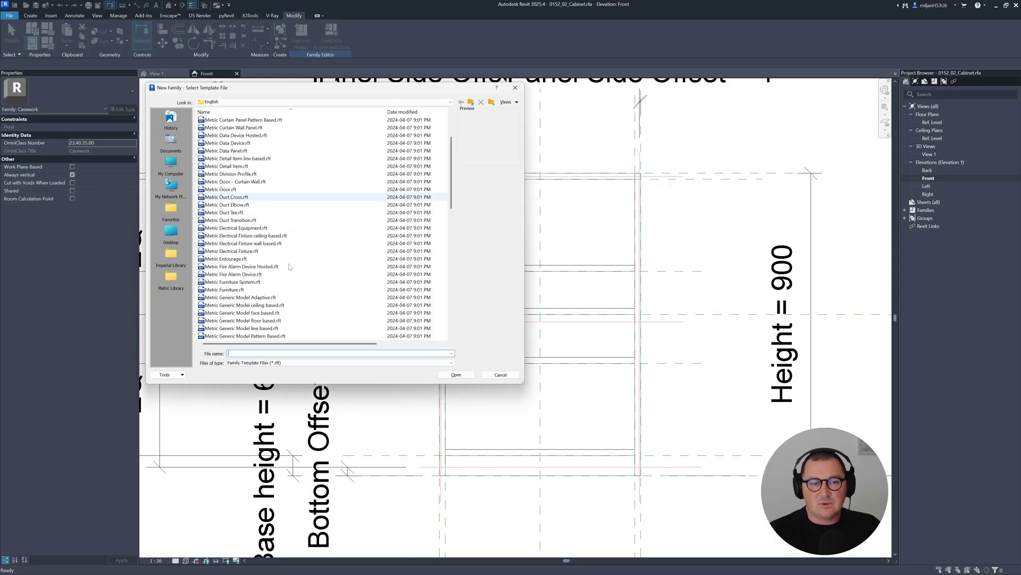
{"action": "scroll", "coordinate": [283, 277], "scroll_direction": "down", "scroll_amount": 2}
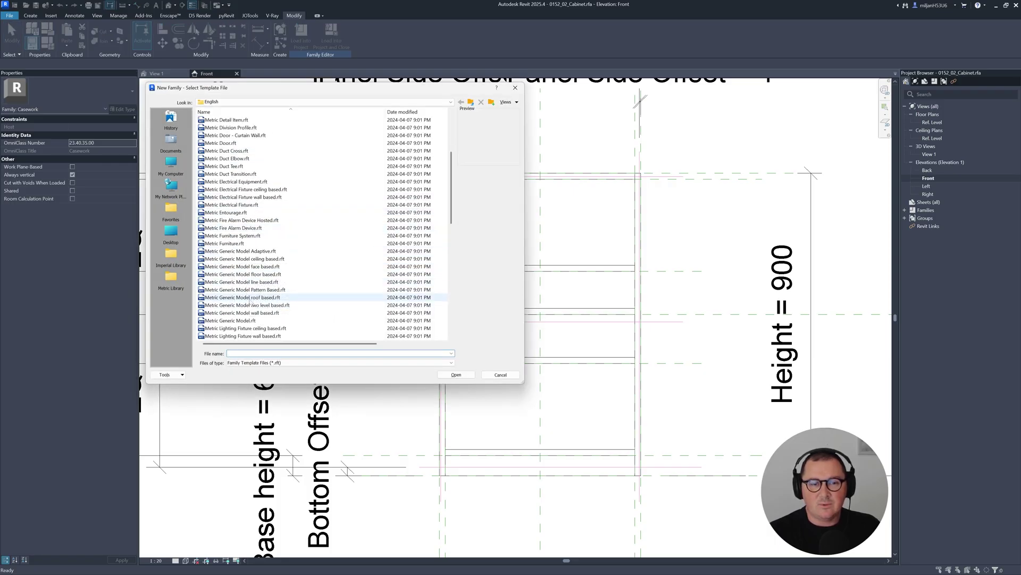
{"action": "left_click", "coordinate": [265, 268]}
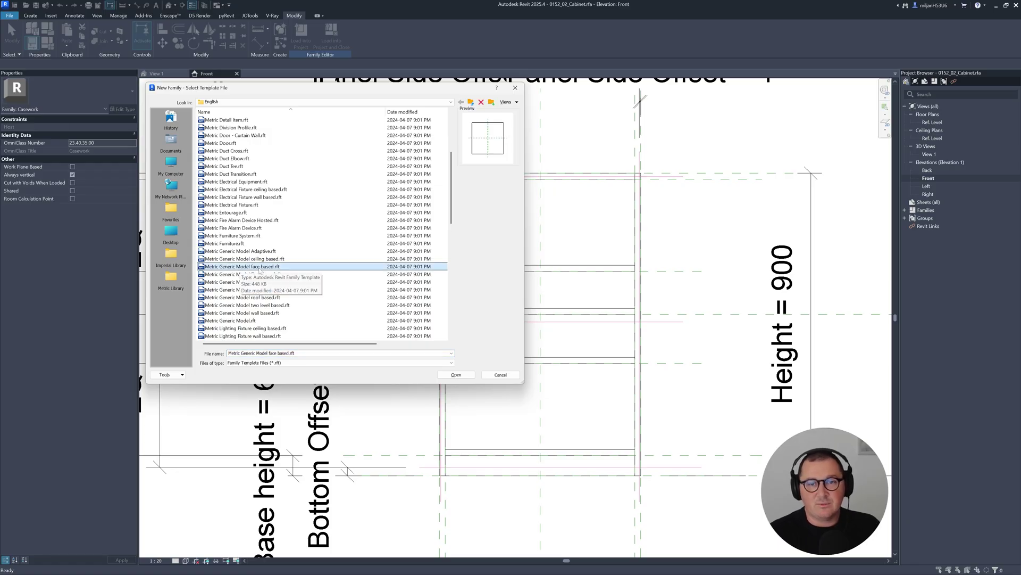
{"action": "left_click", "coordinate": [456, 374]}
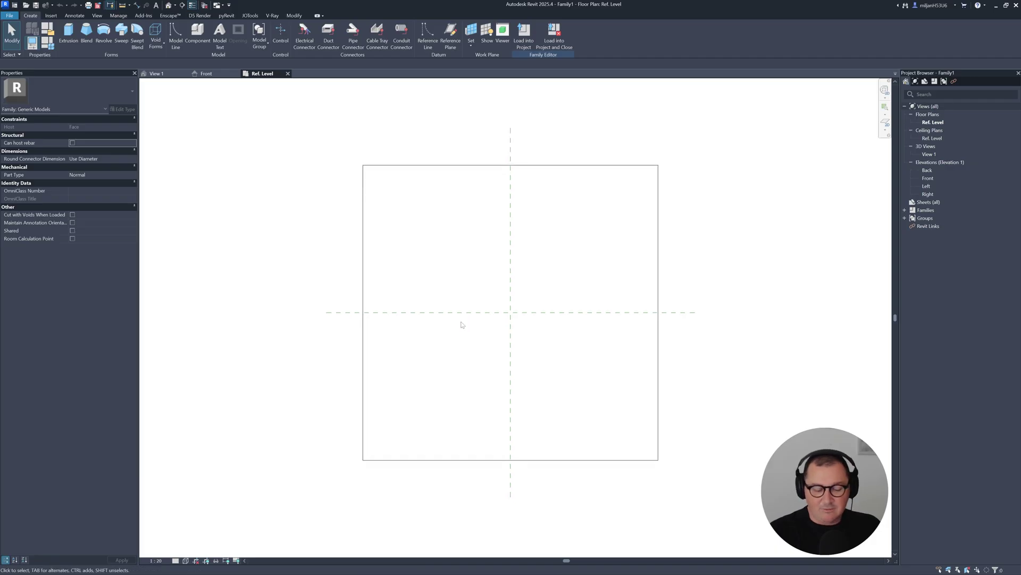
Draw a vertical reference plane about 690 mm left of the centre plane in the Ref. Level plan
{"action": "key", "text": "r"}
{"action": "key", "text": "p"}
{"action": "left_click", "coordinate": [427, 187]}
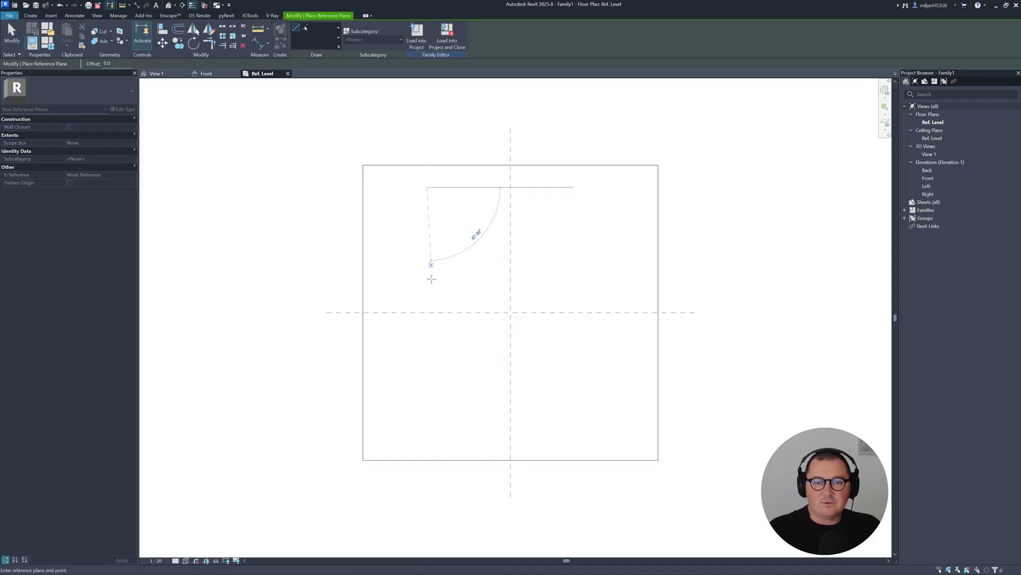
{"action": "left_click", "coordinate": [427, 448]}
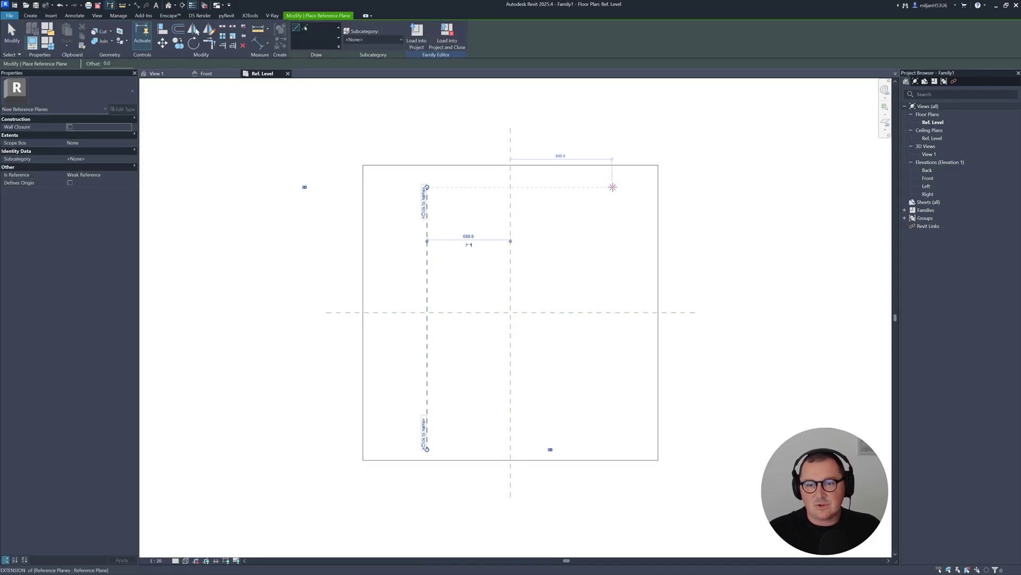
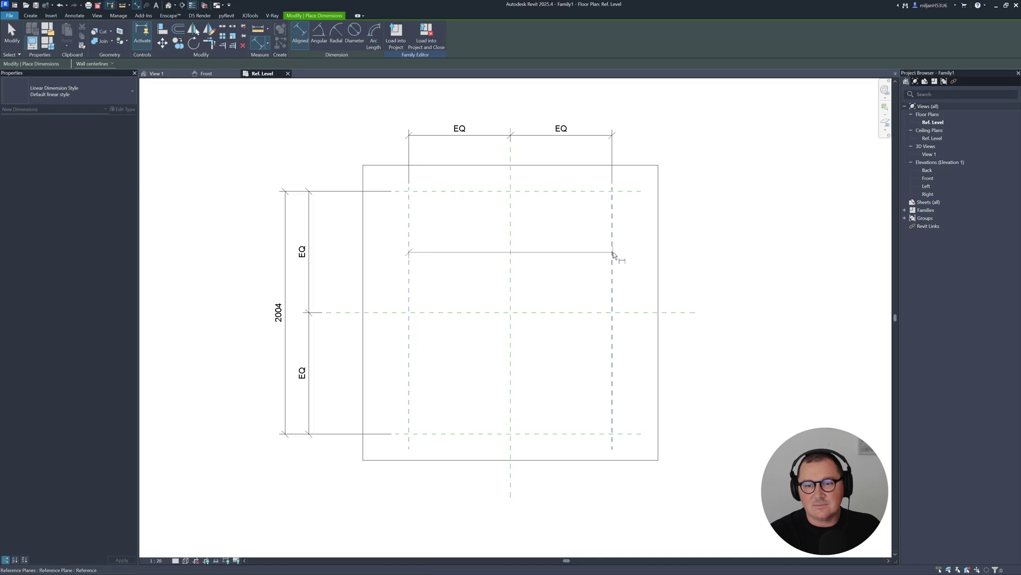
Add an overall dimension between the left and right vertical reference planes, above the equality dimension
{"action": "left_click", "coordinate": [612, 255]}
{"action": "left_click", "coordinate": [577, 105]}
{"action": "middle_click_drag", "start_coordinate": [577, 105], "coordinate": [580, 148]}
{"action": "key", "text": "Escape"}
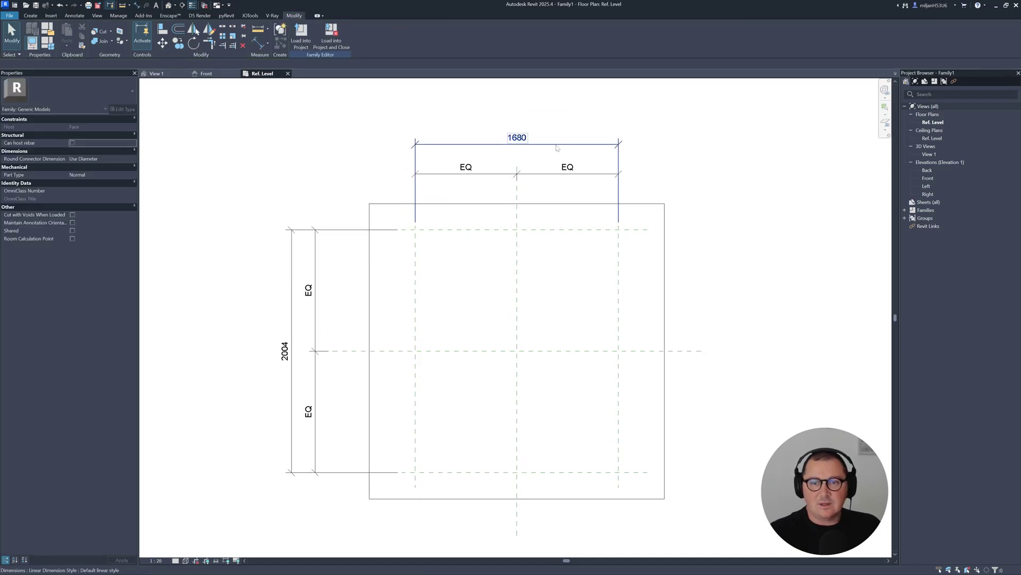
Label the overall horizontal dimension with a new type parameter w and the overall vertical dimension with a new type parameter h
{"action": "left_click", "coordinate": [579, 144]}
{"action": "left_click", "coordinate": [376, 36]}
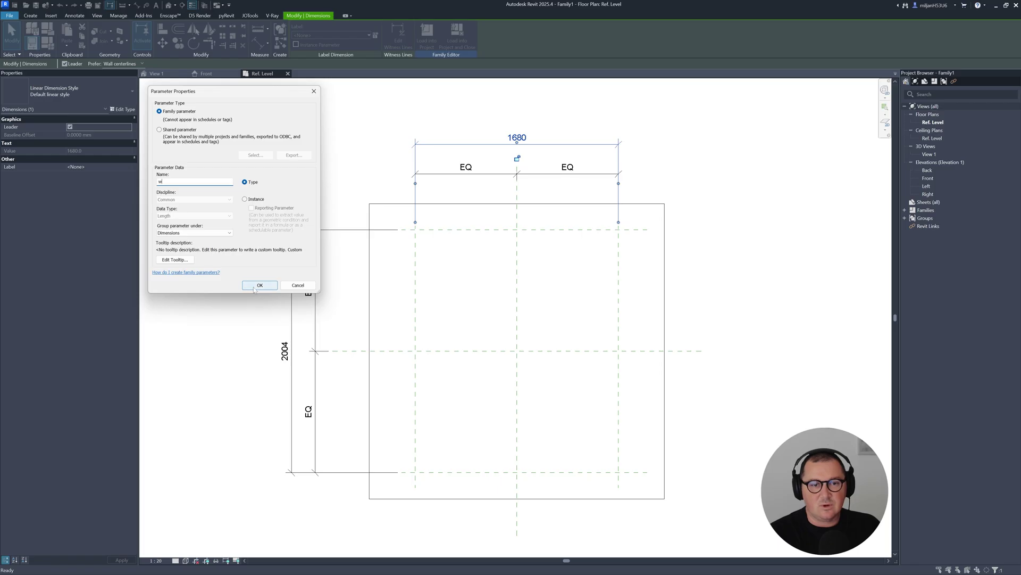
{"action": "type", "text": "w"}
{"action": "left_click", "coordinate": [259, 285]}
{"action": "left_click", "coordinate": [290, 298]}
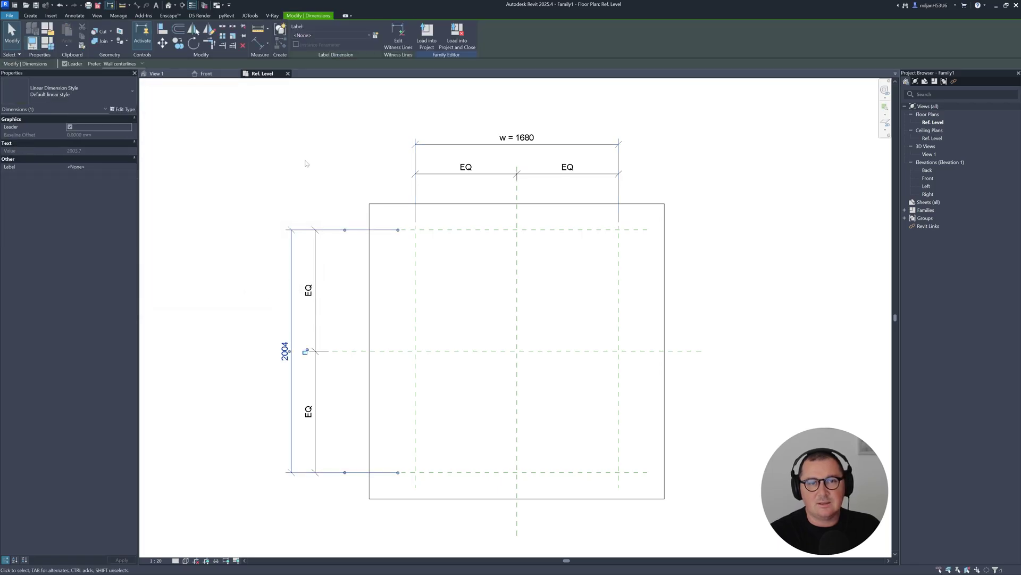
{"action": "left_click", "coordinate": [376, 36]}
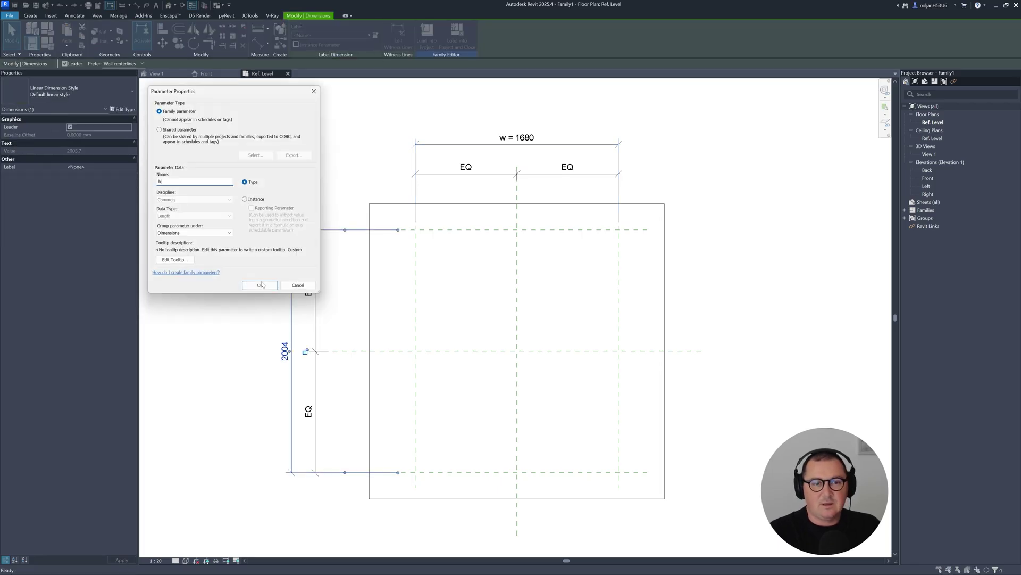
{"action": "type", "text": "h"}
{"action": "left_click", "coordinate": [260, 285]}
Set the family parameters h to 600 and w to 450
{"action": "left_click", "coordinate": [47, 41]}
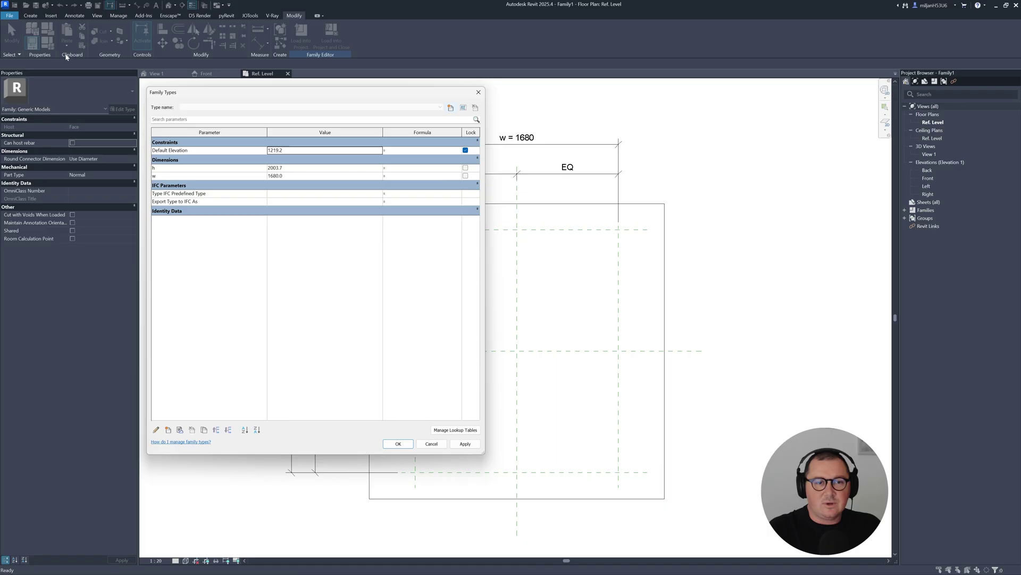
{"action": "left_click", "coordinate": [274, 168]}
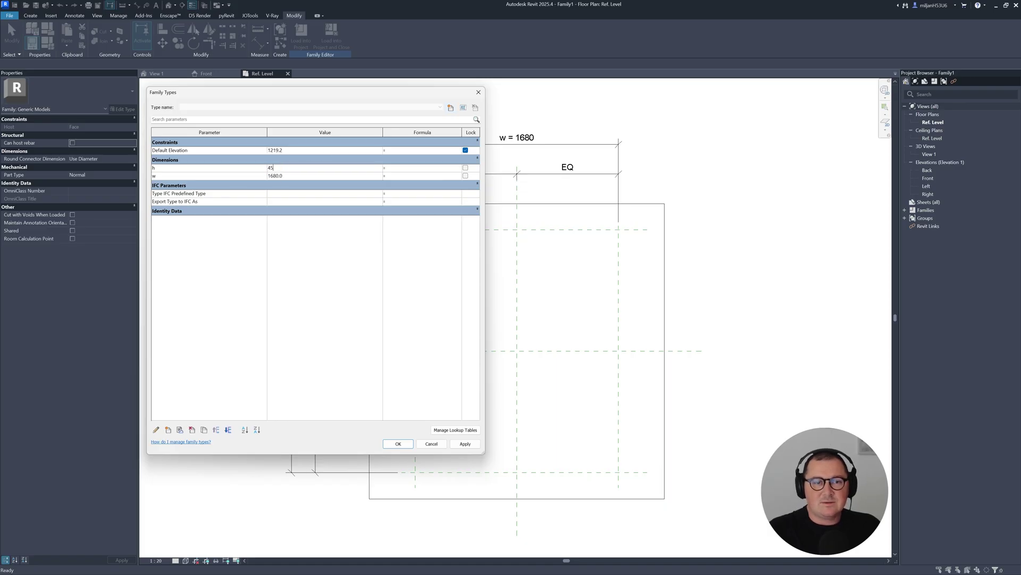
{"action": "key", "text": "Tab"}
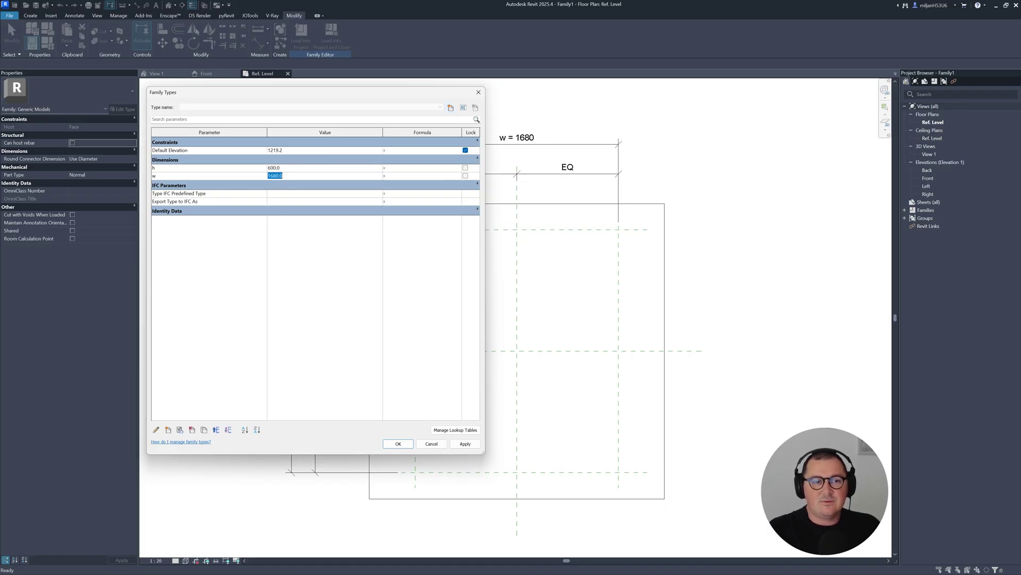
{"action": "left_click", "coordinate": [398, 443]}
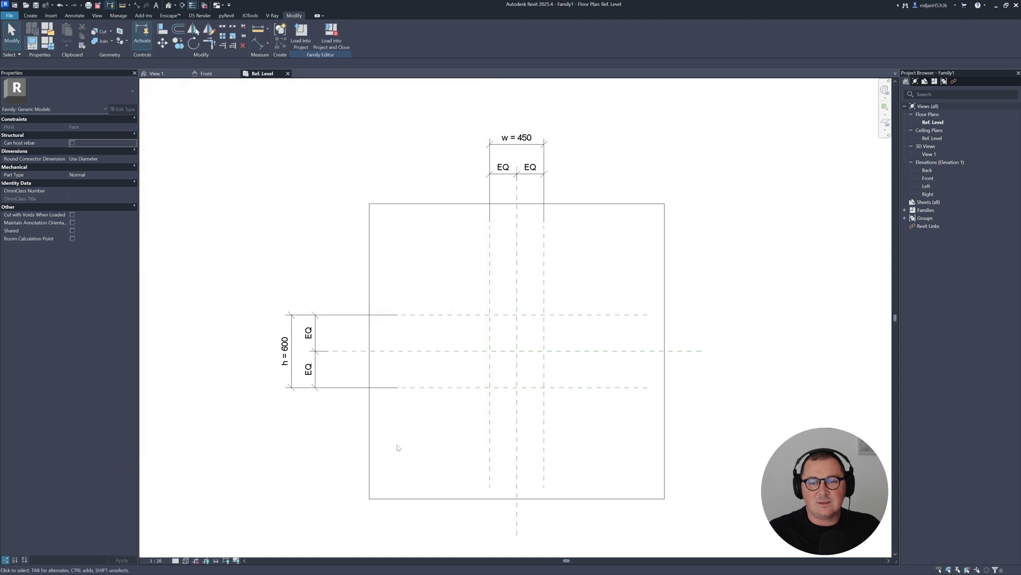
Start an extrusion sketch with lines picked from the four outer reference planes, locking the lines to their planes
{"action": "scroll", "coordinate": [643, 333], "scroll_direction": "up", "scroll_amount": 2}
{"action": "scroll", "coordinate": [479, 405], "scroll_direction": "up", "scroll_amount": 3}
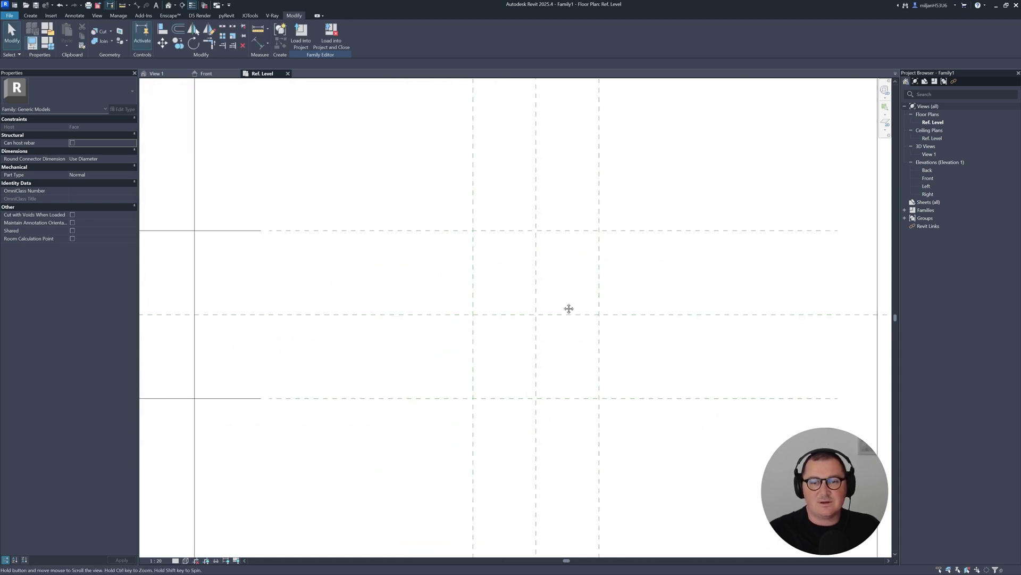
{"action": "left_click", "coordinate": [31, 16]}
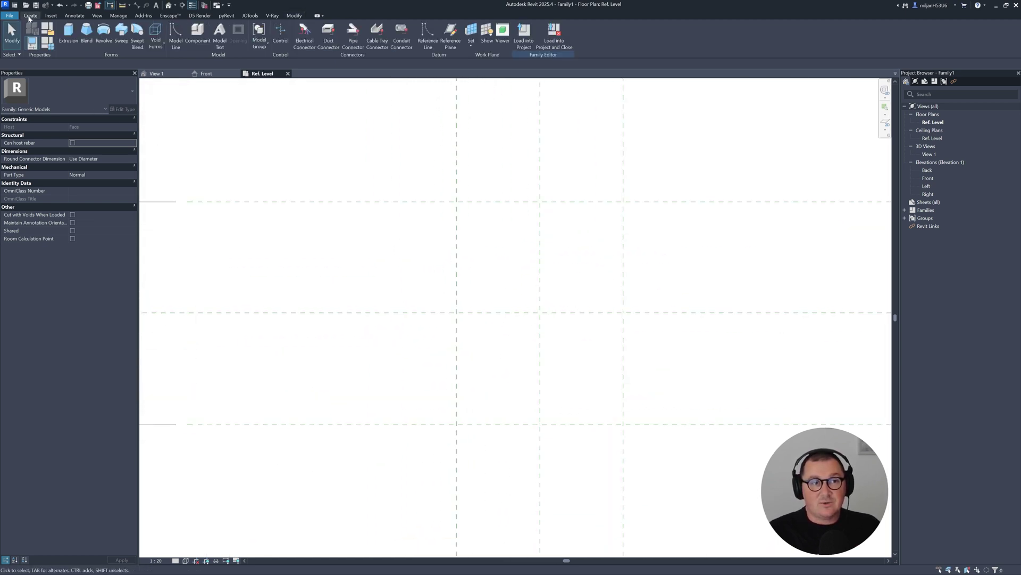
{"action": "left_click", "coordinate": [61, 33]}
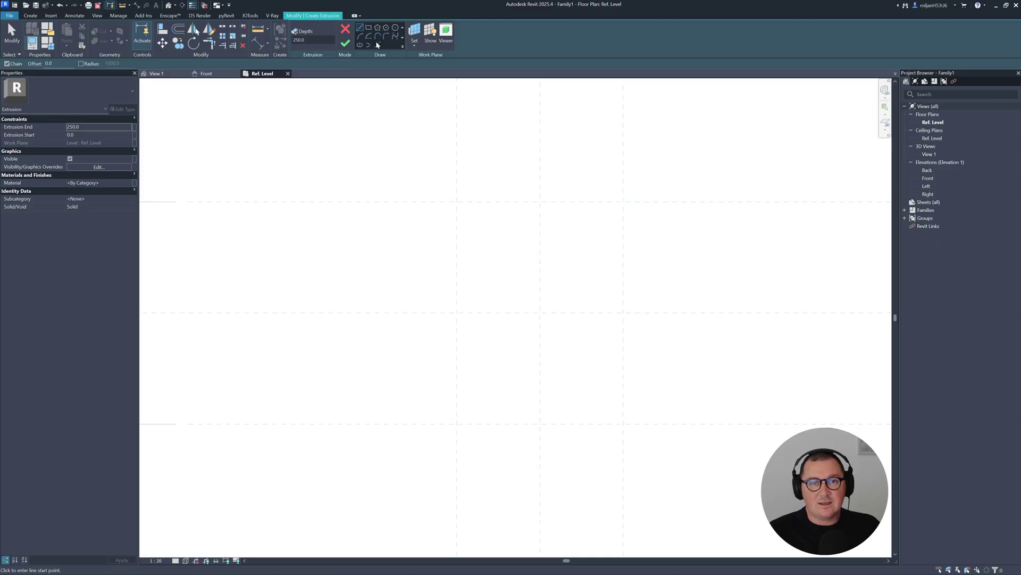
{"action": "left_click", "coordinate": [377, 45]}
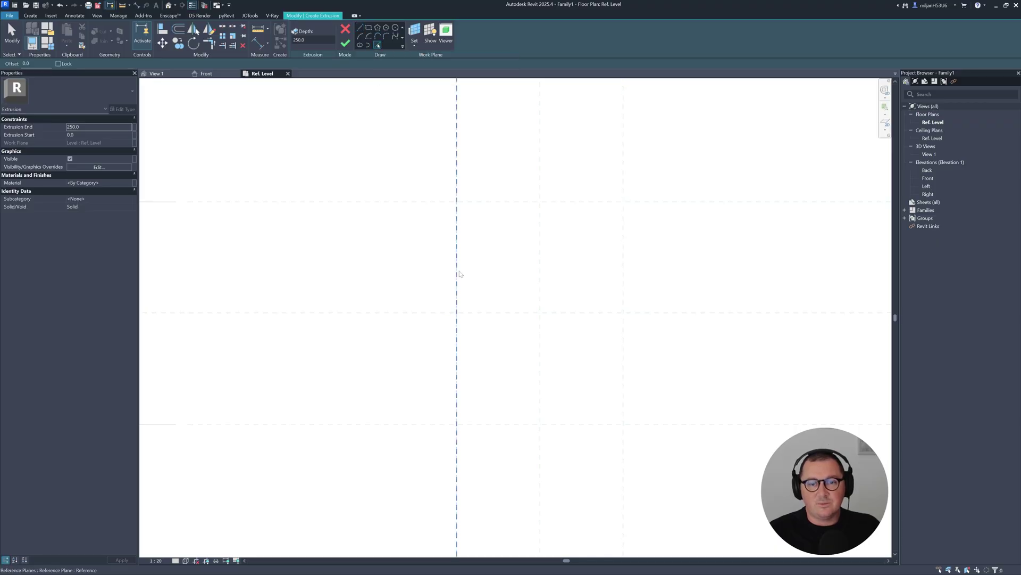
{"action": "left_click", "coordinate": [459, 274]}
{"action": "left_click", "coordinate": [448, 309]}
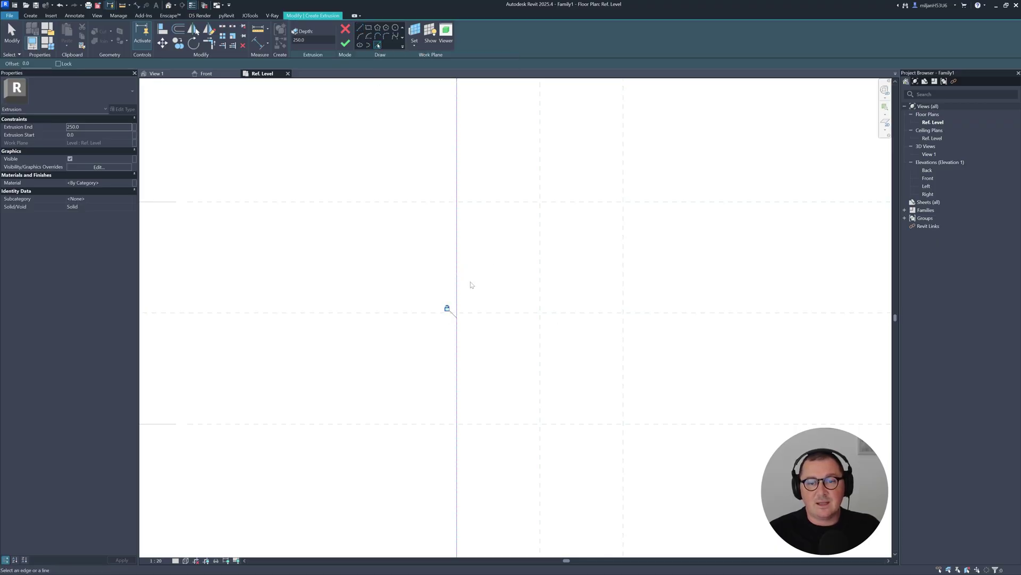
{"action": "left_click", "coordinate": [511, 207]}
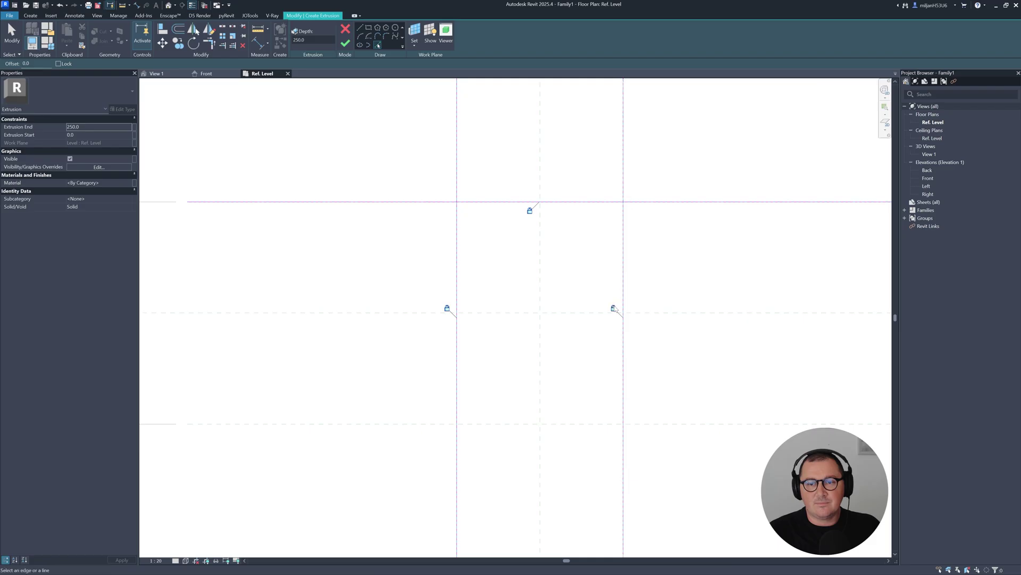
{"action": "left_click", "coordinate": [584, 424]}
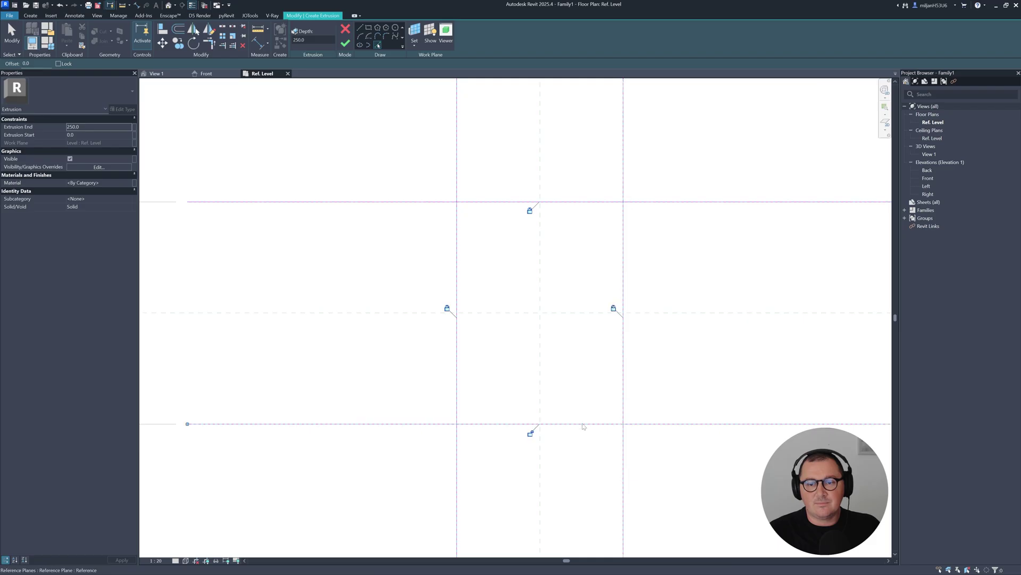
Trim the four sketch lines at their corners into a closed rectangle and finish the extrusion
{"action": "left_click", "coordinate": [211, 47]}
{"action": "left_click", "coordinate": [478, 202]}
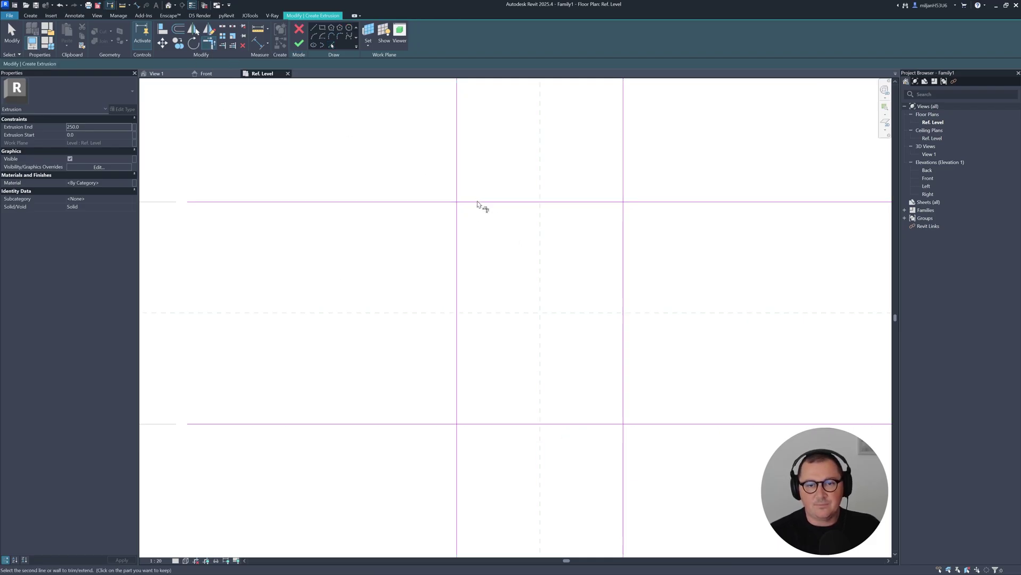
{"action": "left_click", "coordinate": [460, 239]}
{"action": "left_click", "coordinate": [459, 330]}
{"action": "left_click", "coordinate": [497, 424]}
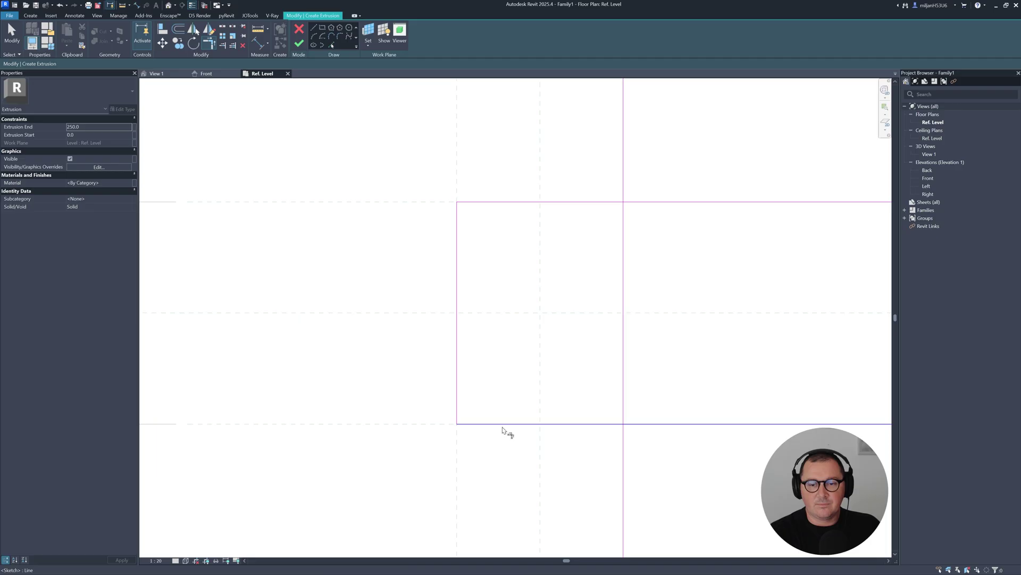
{"action": "left_click", "coordinate": [624, 407]}
{"action": "left_click", "coordinate": [623, 319]}
{"action": "left_click", "coordinate": [561, 203]}
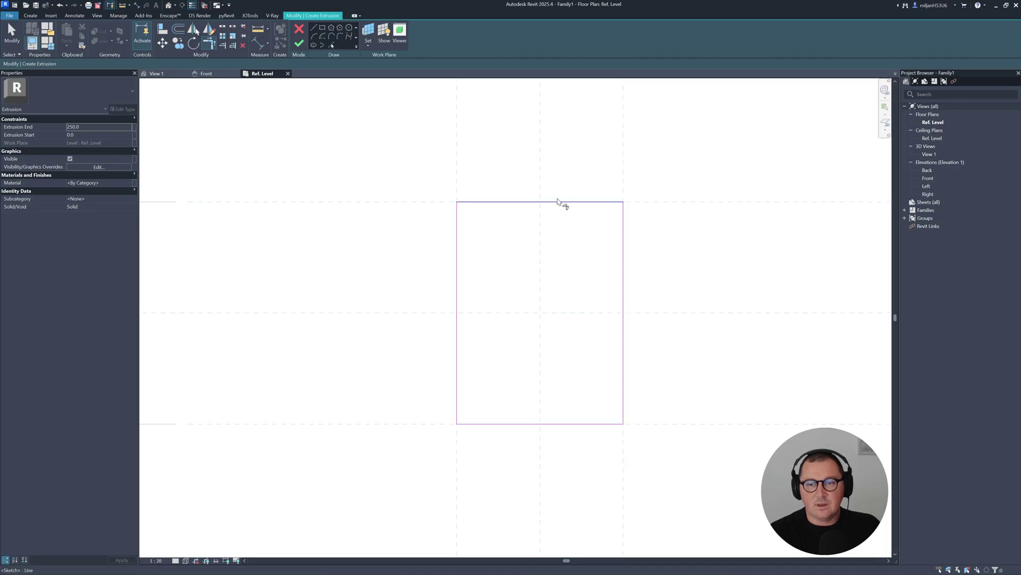
{"action": "left_click", "coordinate": [302, 45]}
Open the Front elevation and draw a horizontal reference plane about 95 mm above Ref. Level, across the extrusion
{"action": "middle_click_drag", "start_coordinate": [547, 264], "coordinate": [510, 257]}
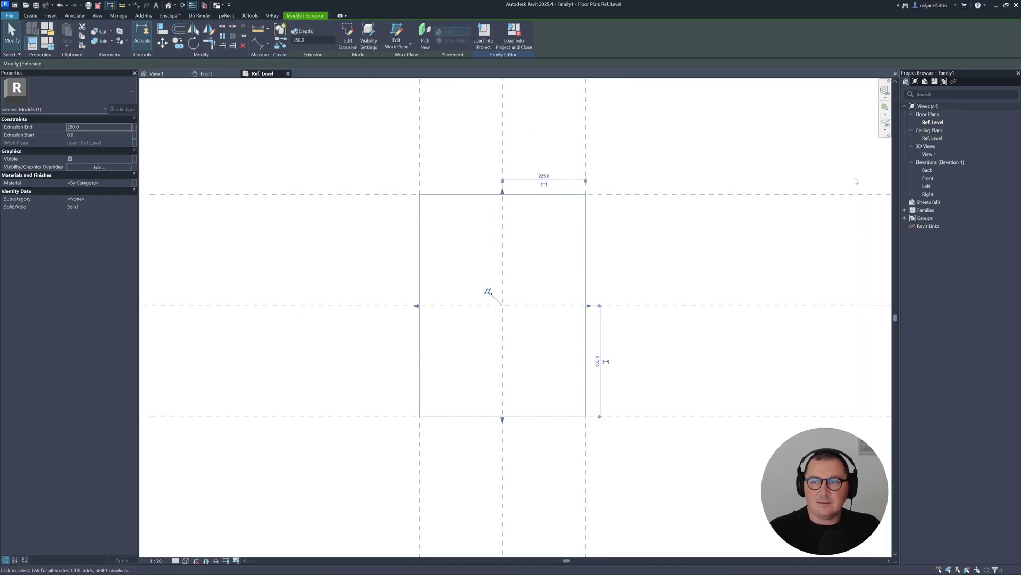
{"action": "double_click", "coordinate": [927, 179]}
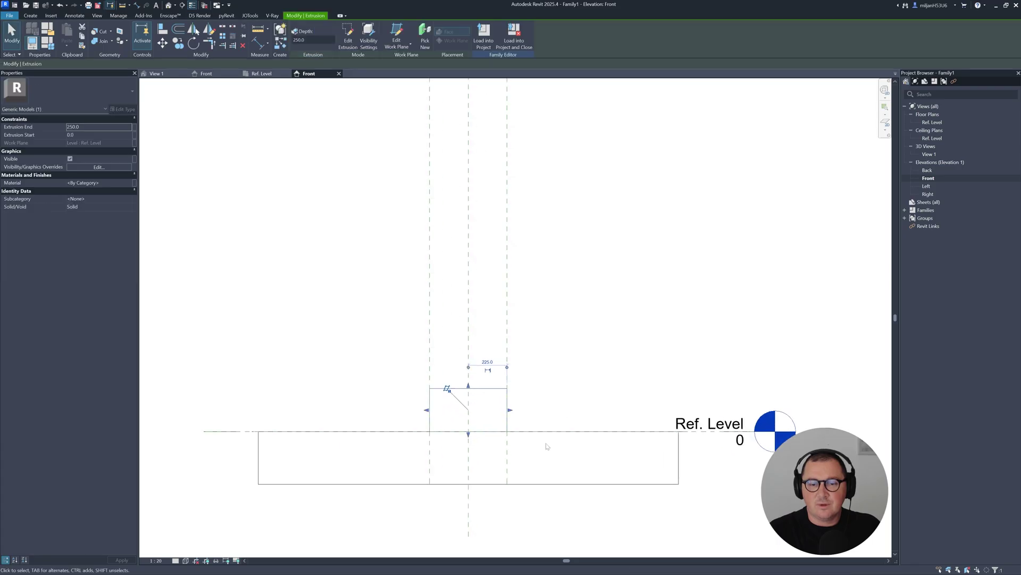
{"action": "left_click", "coordinate": [475, 404]}
{"action": "scroll", "coordinate": [433, 312], "scroll_direction": "up", "scroll_amount": 3}
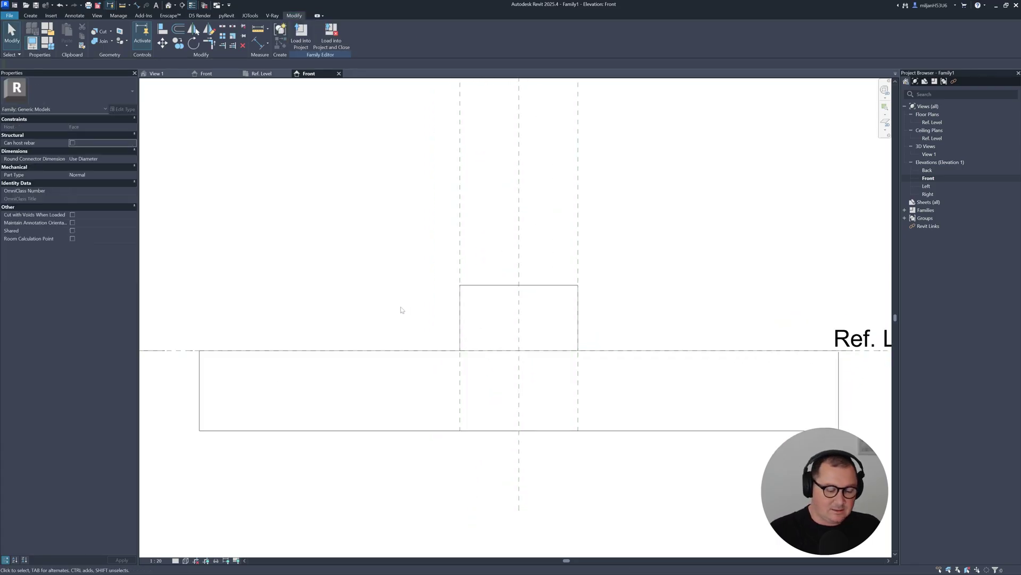
{"action": "left_click", "coordinate": [265, 325]}
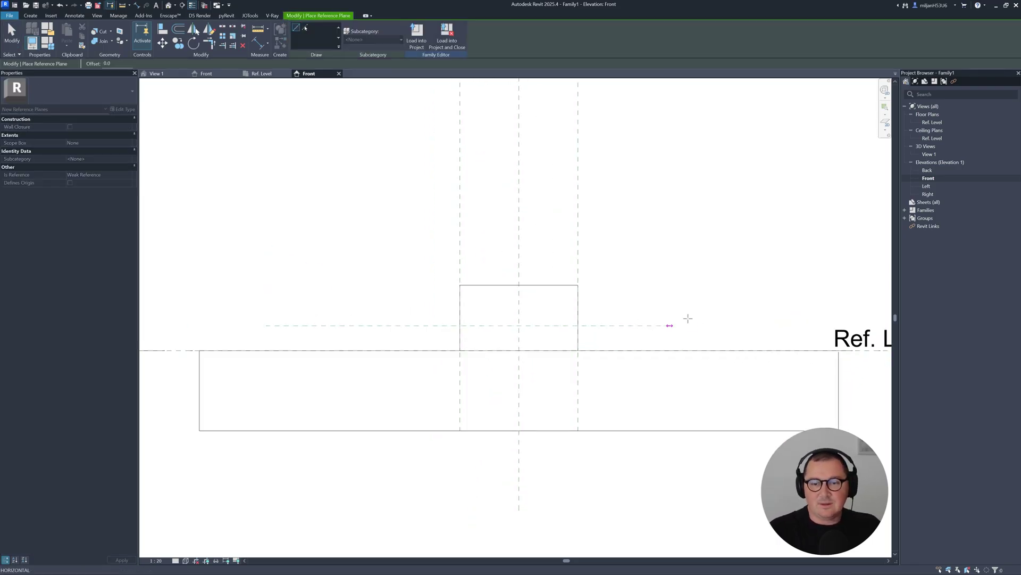
{"action": "left_click", "coordinate": [771, 325]}
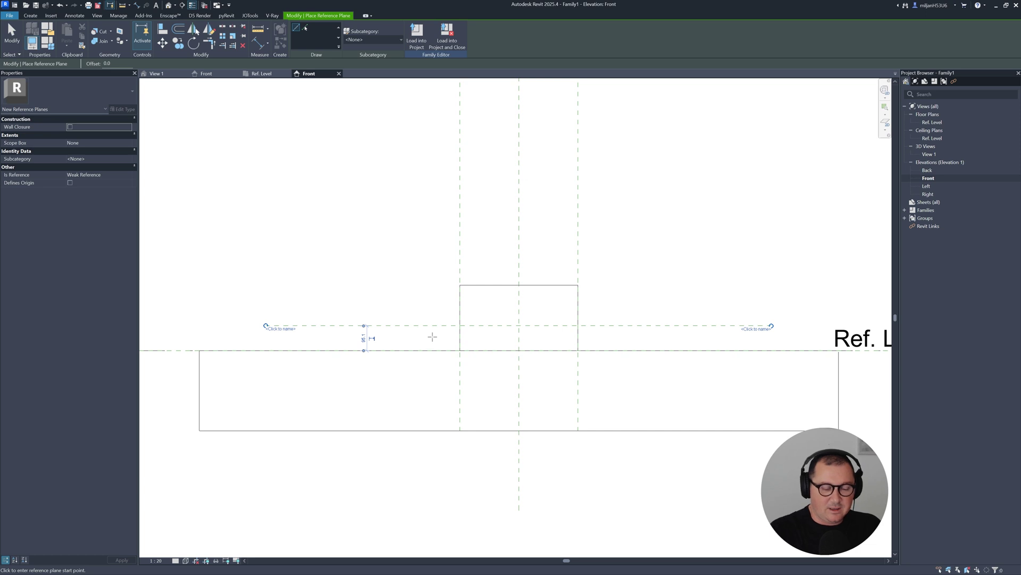
Dimension the distance from the reference level to the new horizontal reference plane
{"action": "key", "text": "d"}
{"action": "key", "text": "i"}
{"action": "left_click", "coordinate": [416, 350]}
{"action": "left_click", "coordinate": [417, 325]}
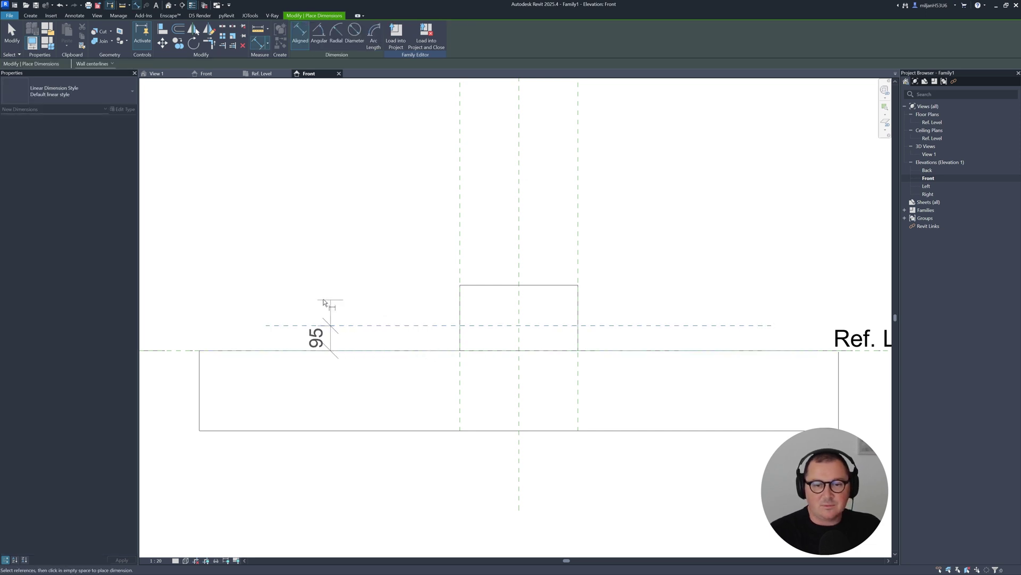
{"action": "left_click", "coordinate": [325, 302]}
{"action": "key", "text": "Escape"}
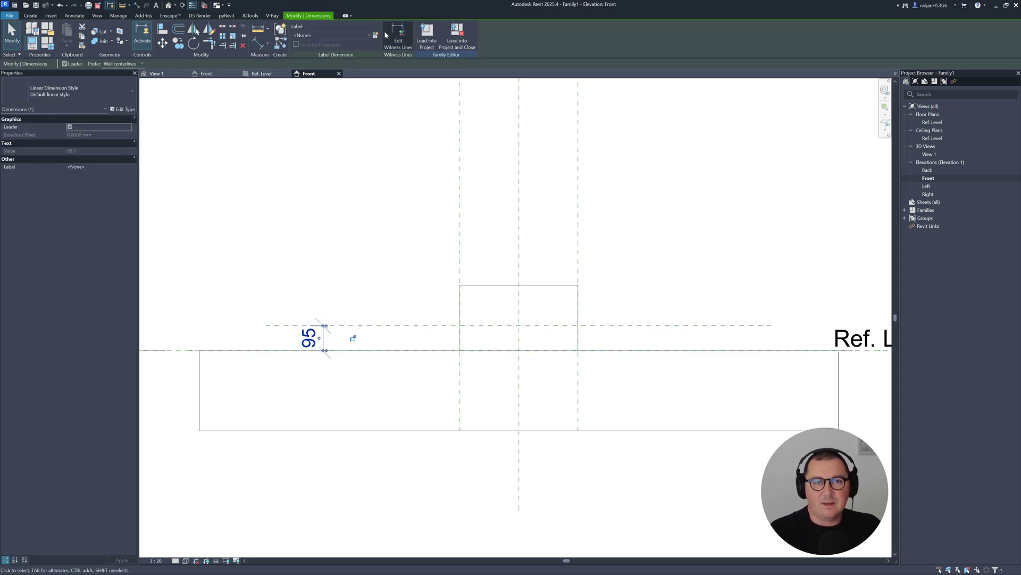
Label the plane's height dimension with a new type parameter t
{"action": "left_click", "coordinate": [375, 35]}
{"action": "type", "text": "t"}
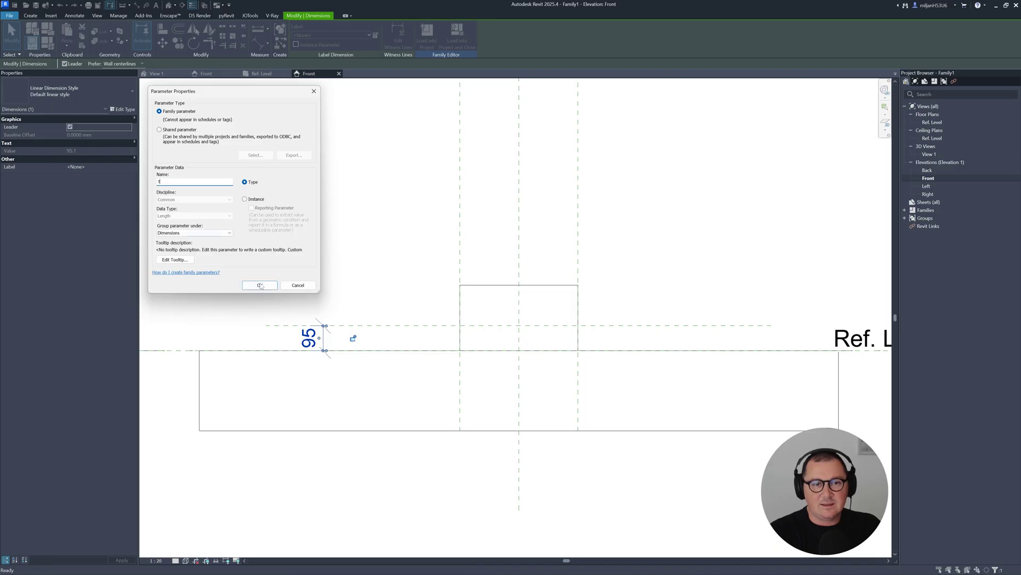
{"action": "left_click", "coordinate": [260, 285]}
{"action": "key", "text": "Escape"}
Stretch the extrusion's upper face onto the reference plane controlled by t and lock it to that plane
{"action": "scroll", "coordinate": [536, 283], "scroll_direction": "up", "scroll_amount": 2}
{"action": "left_click", "coordinate": [495, 307]}
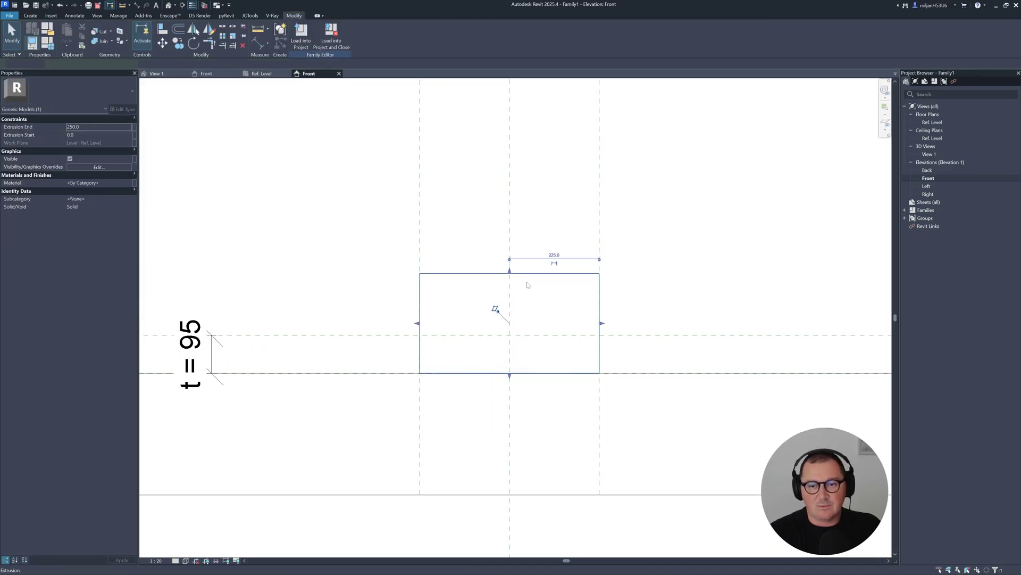
{"action": "middle_click_drag", "start_coordinate": [495, 308], "coordinate": [548, 236]}
{"action": "scroll", "coordinate": [548, 236], "scroll_direction": "up", "scroll_amount": 1}
{"action": "left_click_drag", "start_coordinate": [535, 223], "coordinate": [575, 310]}
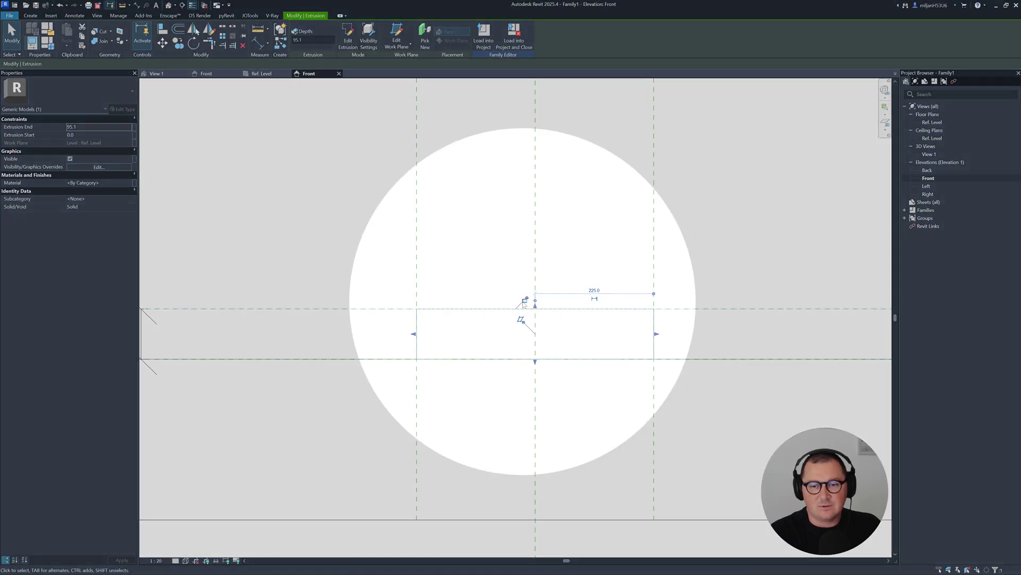
{"action": "left_click", "coordinate": [525, 301]}
{"action": "left_click", "coordinate": [340, 103]}
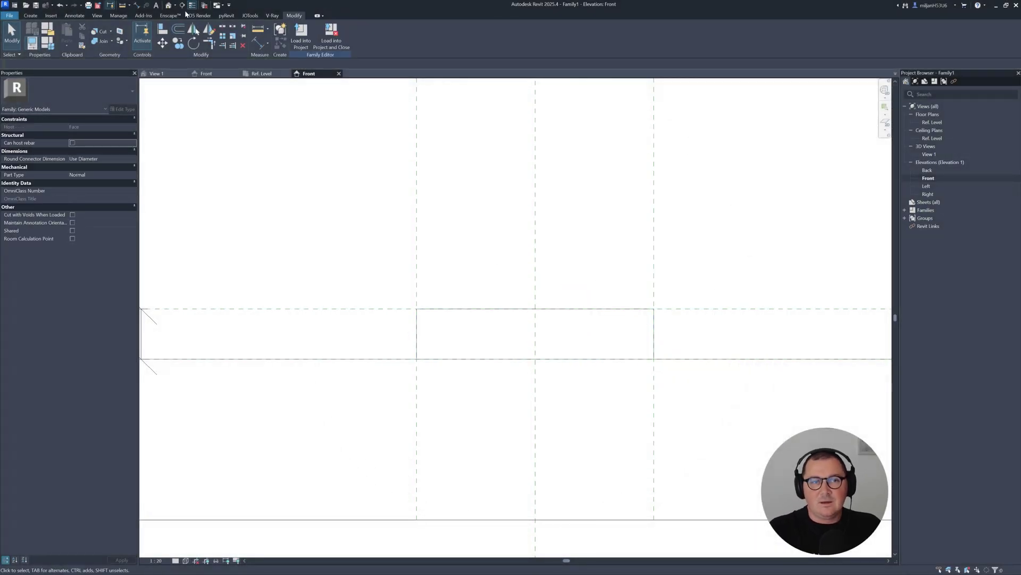
Flex the panel family in the 3D view by applying t = 15, and then h = 900, w = 900 and t = 55
{"action": "left_click", "coordinate": [168, 5]}
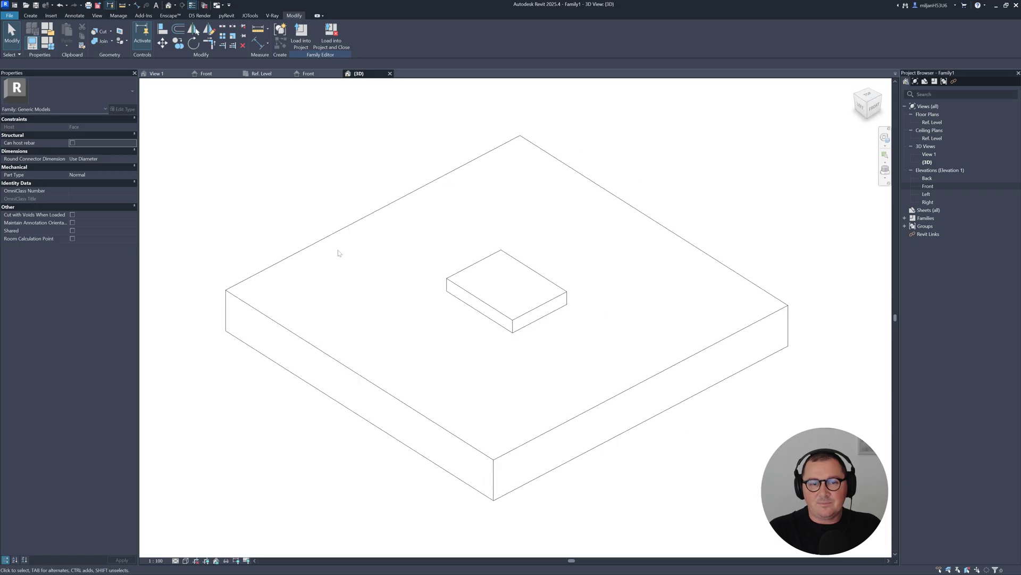
{"action": "middle_click_drag", "start_coordinate": [338, 253], "coordinate": [524, 256]}
{"action": "left_click", "coordinate": [32, 43]}
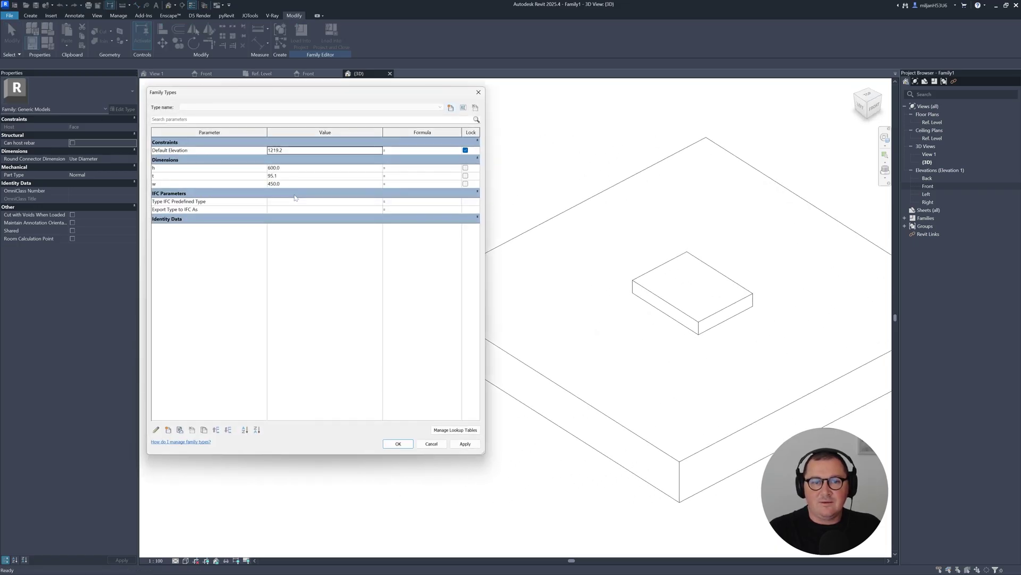
{"action": "left_click", "coordinate": [288, 177]}
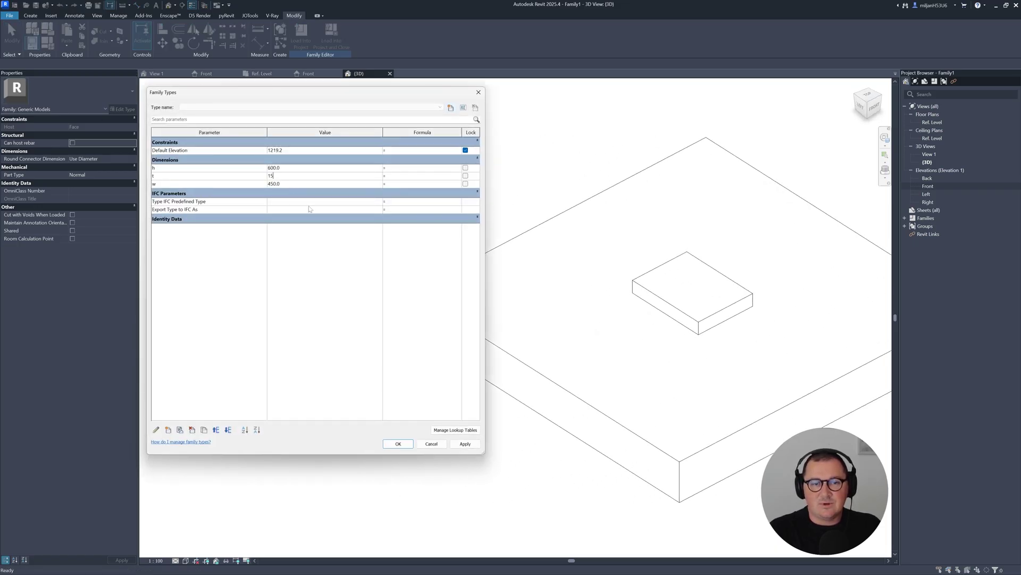
{"action": "left_click", "coordinate": [464, 443]}
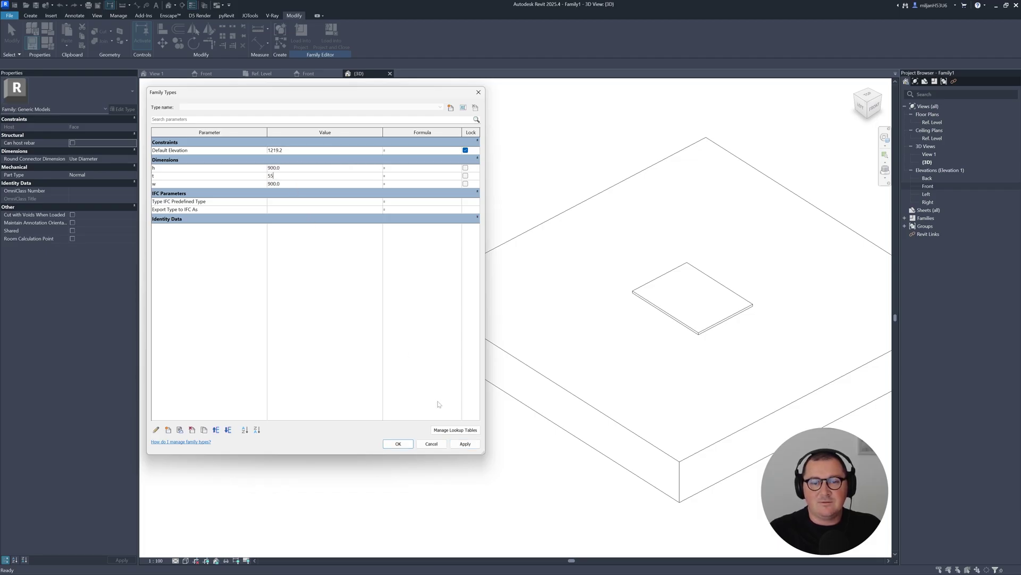
{"action": "left_click", "coordinate": [465, 443]}
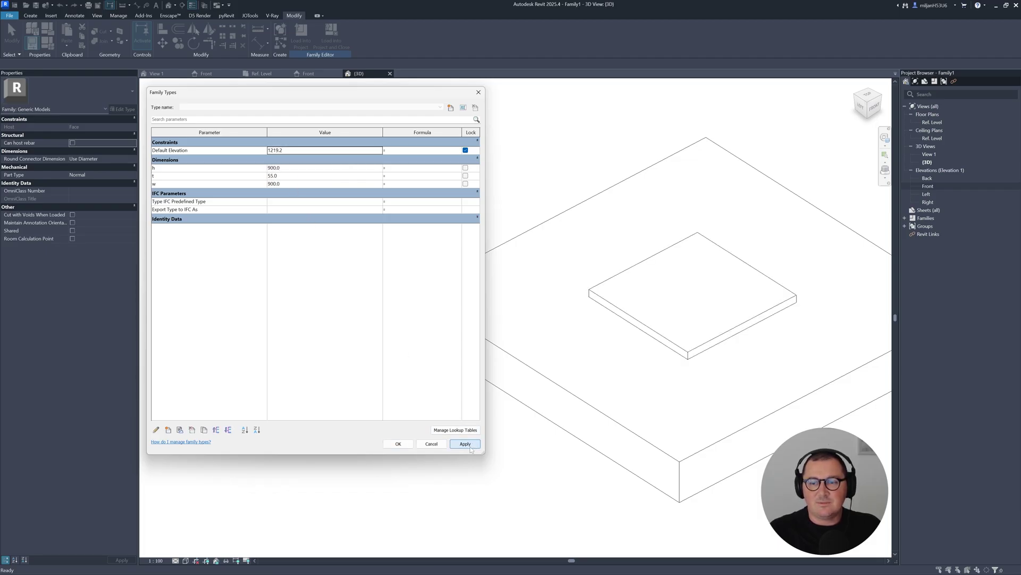
Set the panel's t to 15, h to 600 and w to 450 in the family types
{"action": "left_click", "coordinate": [295, 178]}
{"action": "type", "text": "15"}
{"action": "key", "text": "Up"}
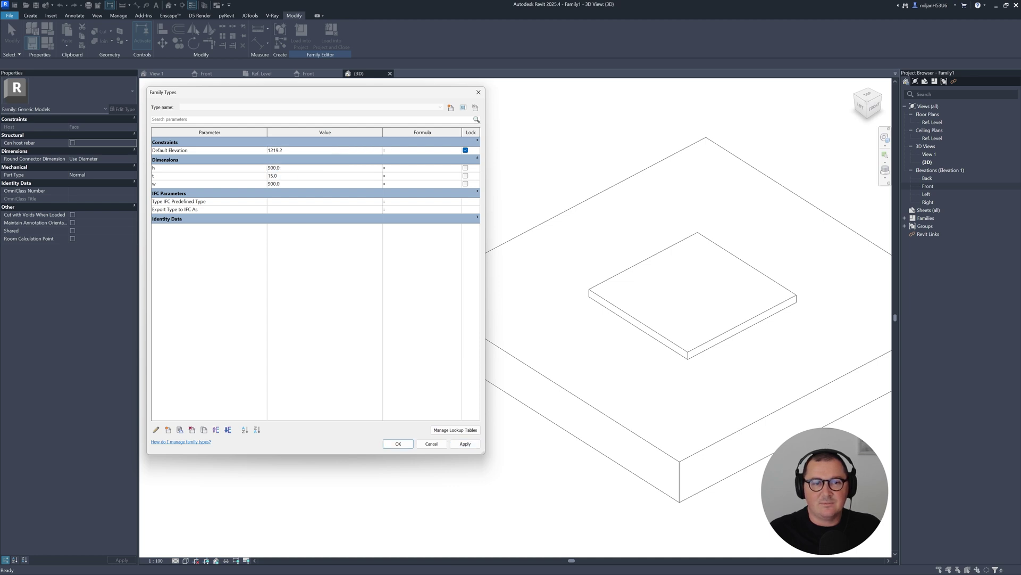
{"action": "type", "text": "600"}
{"action": "left_click", "coordinate": [398, 444]}
Associate the panel extrusion's material with a new type family parameter grouped under Materials and Finishes
{"action": "middle_click_drag", "start_coordinate": [668, 388], "coordinate": [556, 402]}
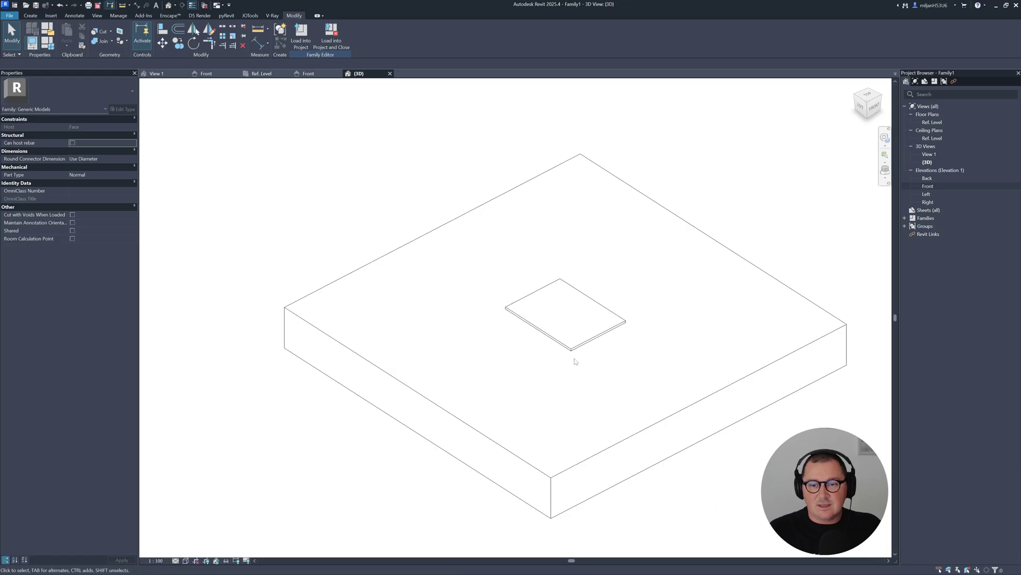
{"action": "left_click", "coordinate": [572, 351]}
{"action": "scroll", "coordinate": [530, 311], "scroll_direction": "up", "scroll_amount": 2}
{"action": "middle_click_drag", "start_coordinate": [530, 311], "coordinate": [572, 315]}
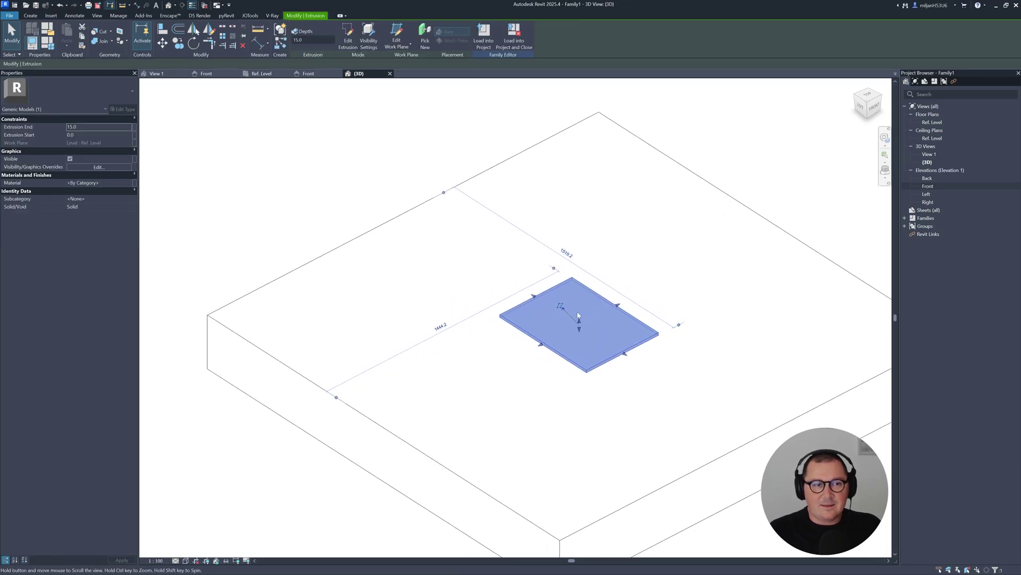
{"action": "left_click", "coordinate": [135, 183]}
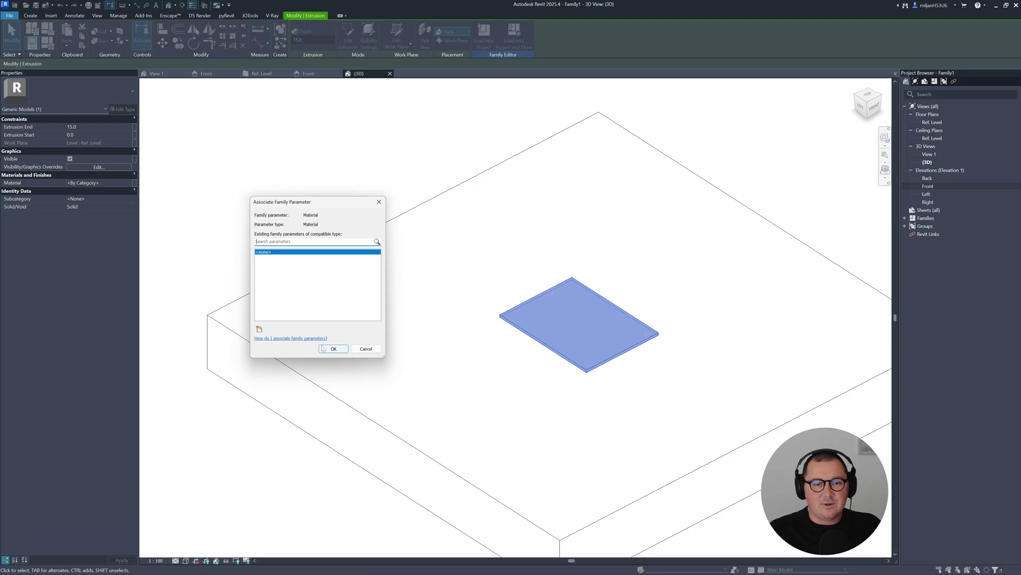
{"action": "left_click", "coordinate": [260, 330]}
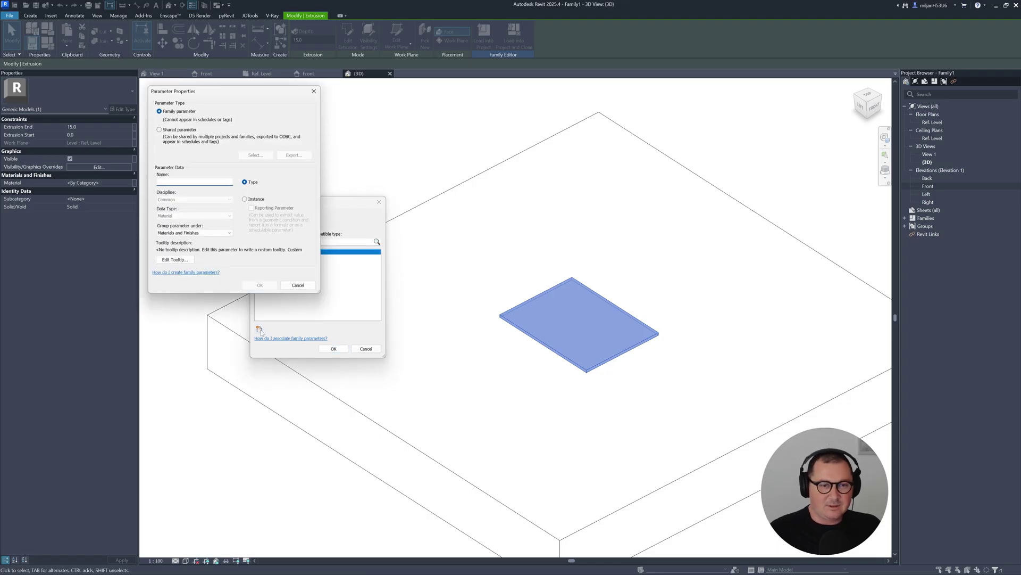
{"action": "left_click", "coordinate": [261, 285]}
{"action": "left_click", "coordinate": [333, 348]}
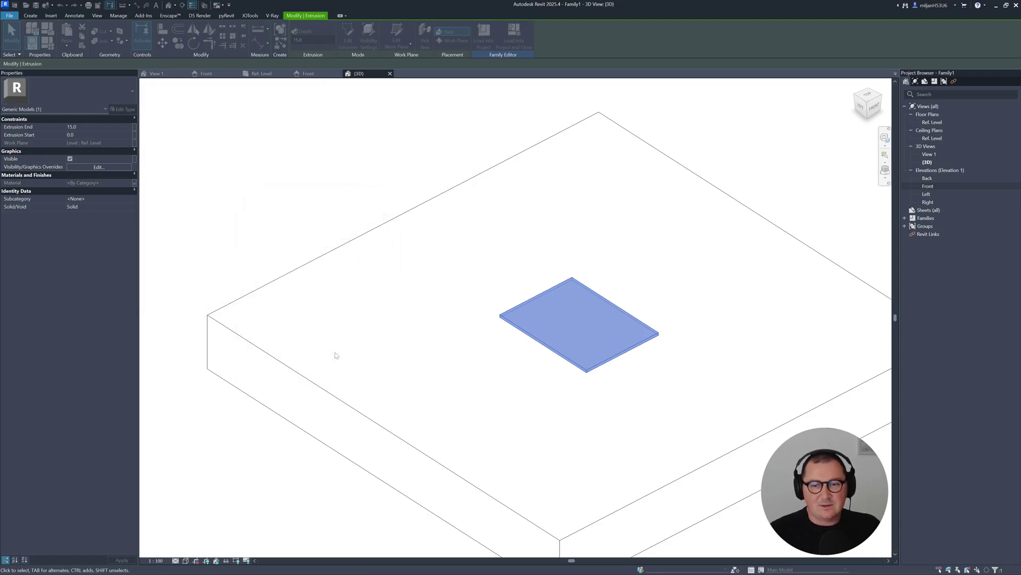
{"action": "left_click", "coordinate": [521, 405]}
Save the panel family as 0152_Panel A in the 01_Revit folder
{"action": "middle_click_drag", "start_coordinate": [521, 405], "coordinate": [436, 381], "text": "shift"}
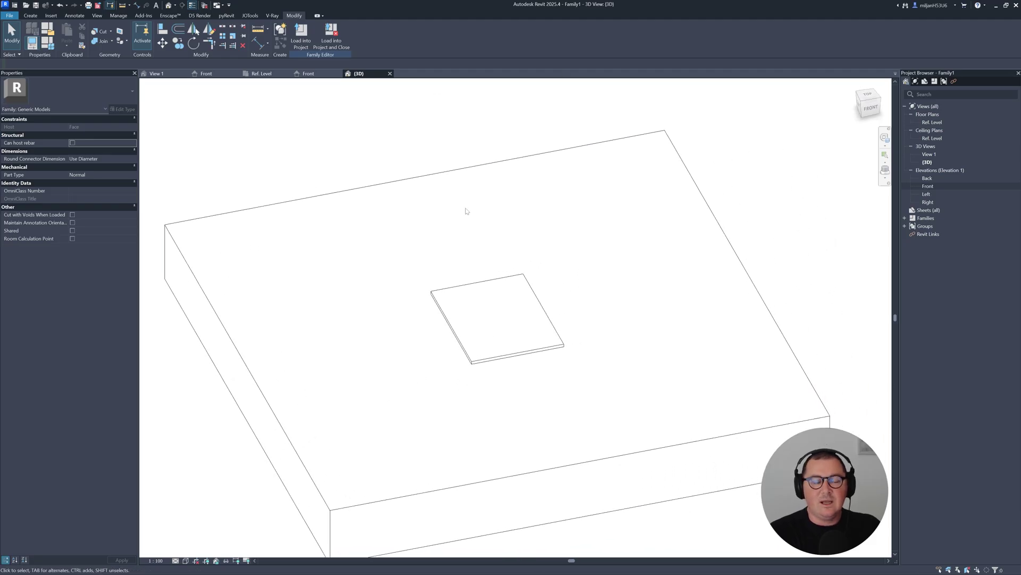
{"action": "middle_click_drag", "start_coordinate": [466, 211], "coordinate": [613, 197]}
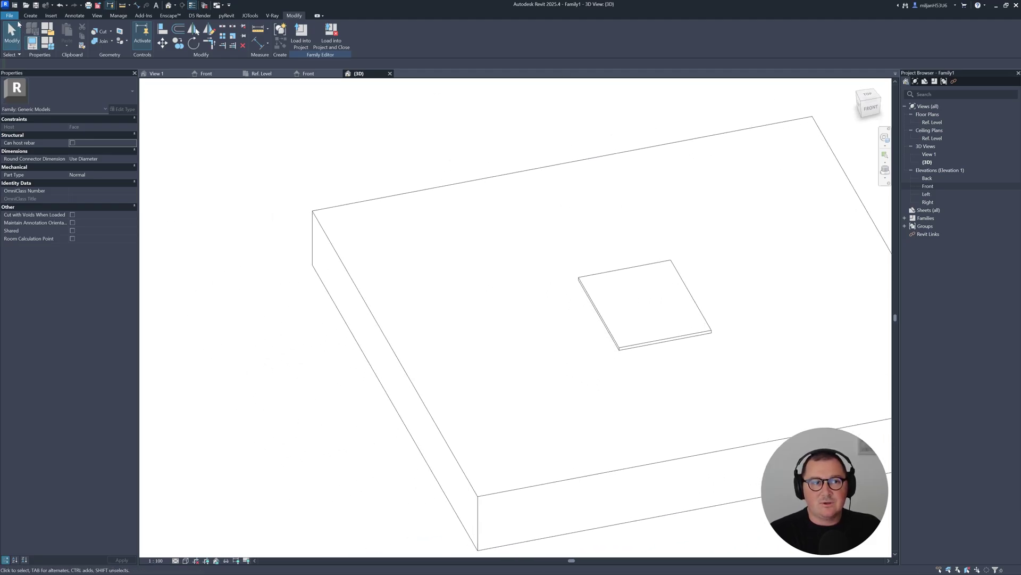
{"action": "left_click", "coordinate": [11, 16]}
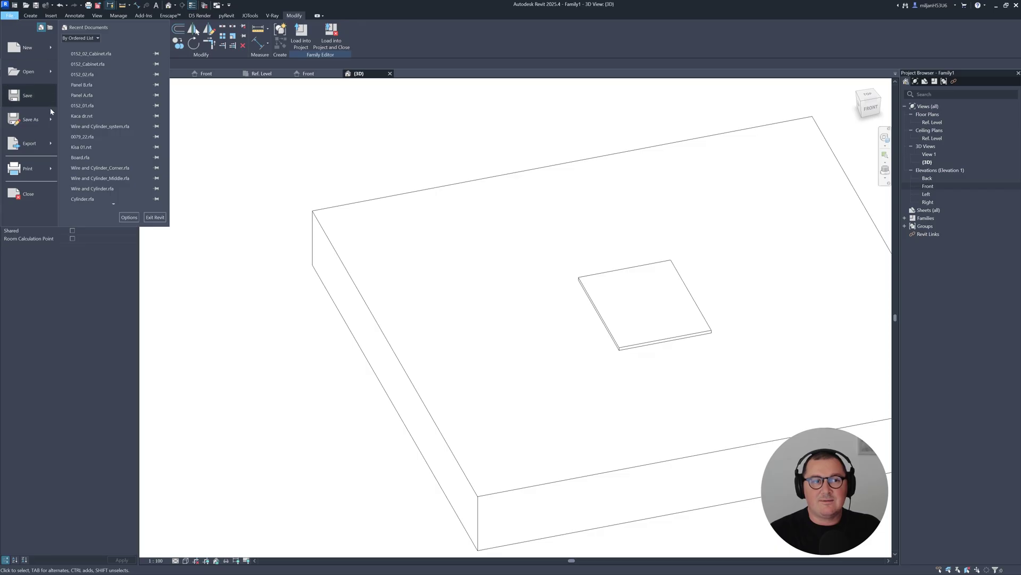
{"action": "mouse_move", "coordinate": [51, 113]}
{"action": "left_click", "coordinate": [89, 114]}
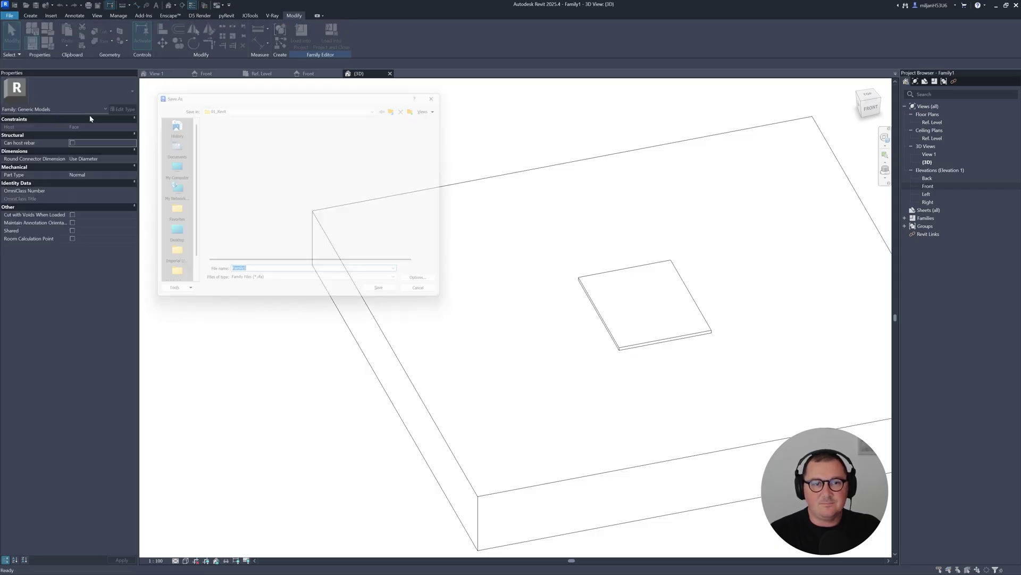
{"action": "type", "text": "01"}
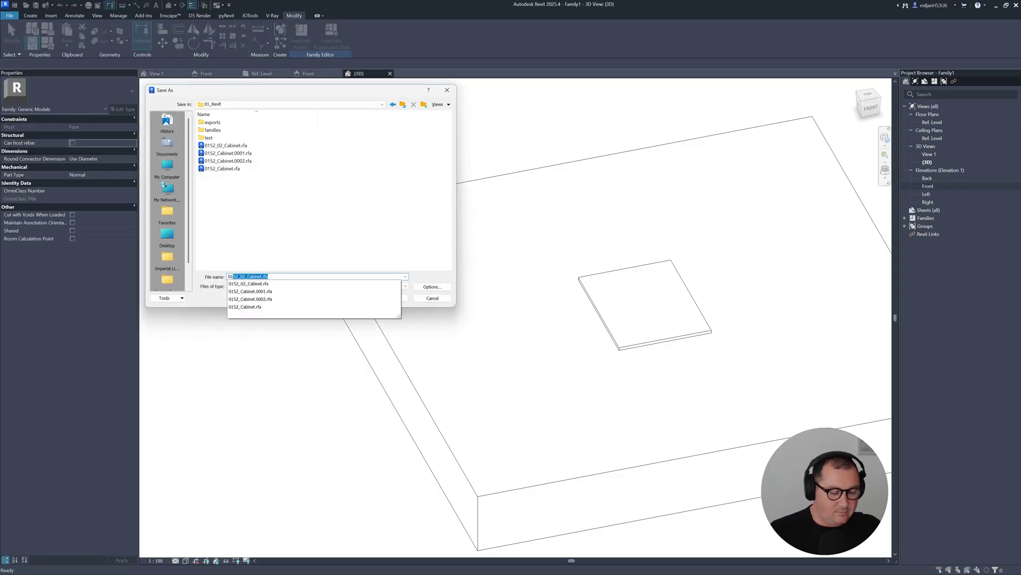
{"action": "type", "text": "52_Panel A"}
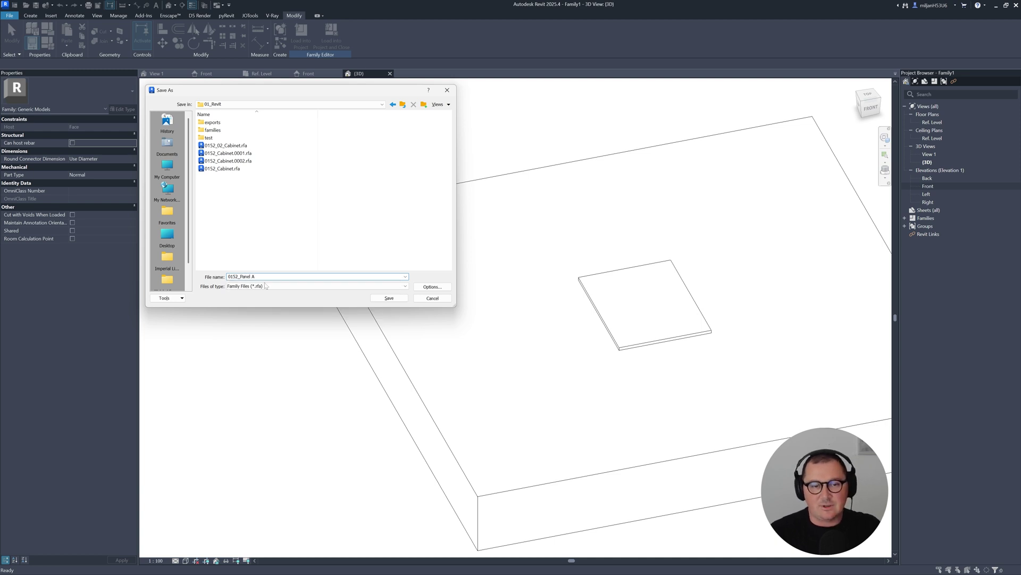
{"action": "left_click", "coordinate": [393, 297]}
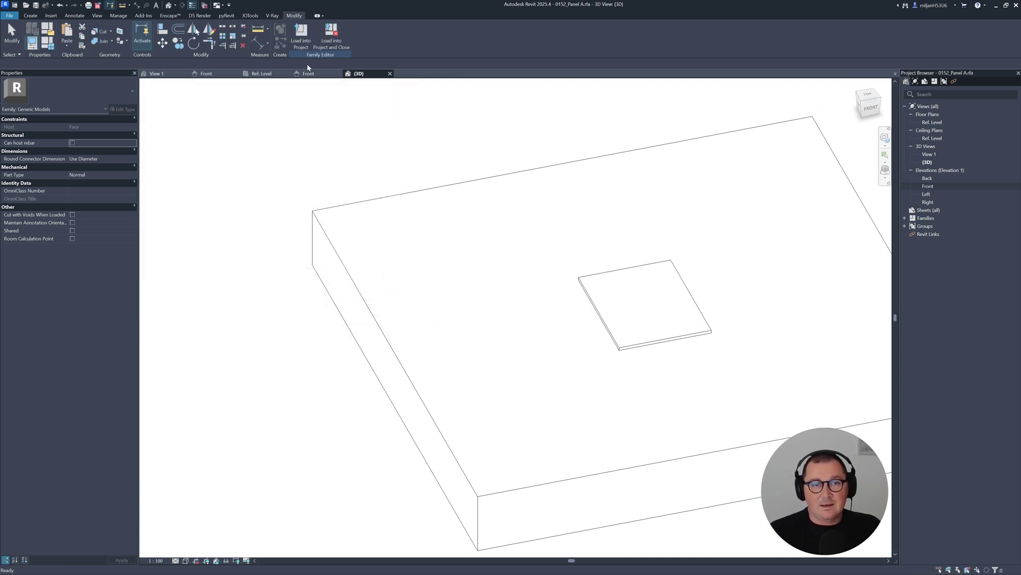
Load the panel into the 0152_02_Cabinet family and place one instance over the cabinet in the Front elevation
{"action": "left_click", "coordinate": [303, 40]}
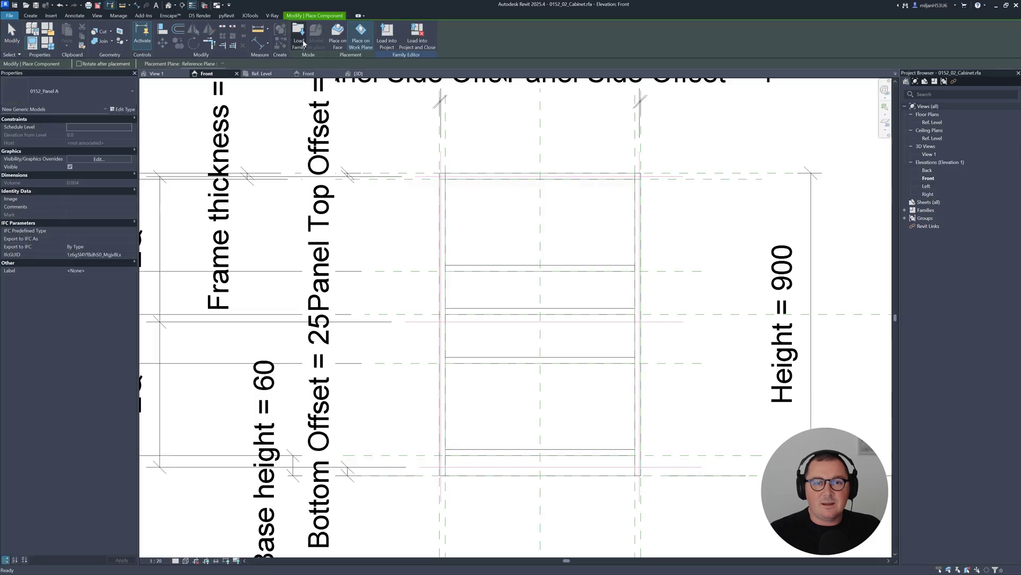
{"action": "middle_click_drag", "start_coordinate": [602, 308], "coordinate": [467, 308]}
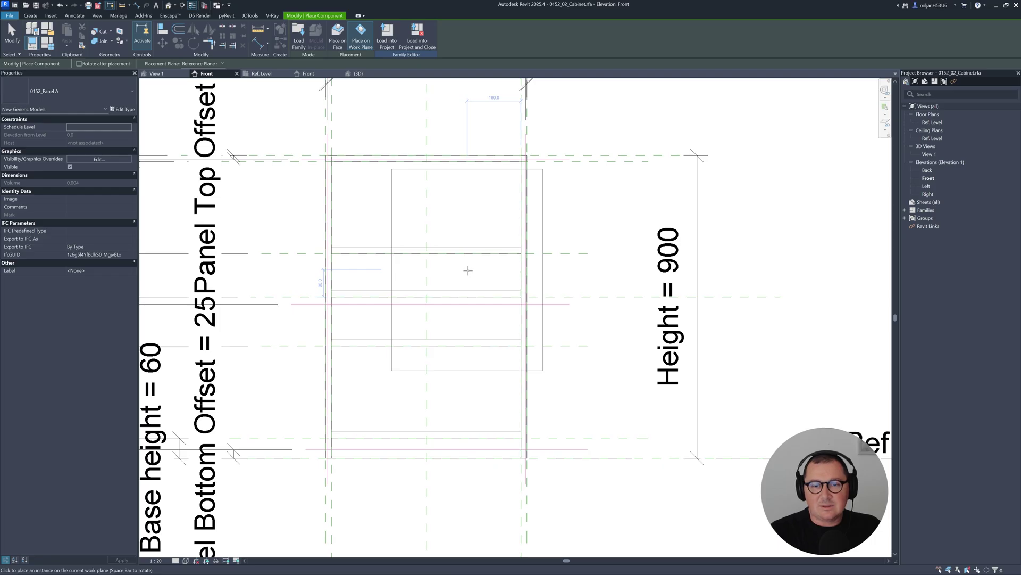
{"action": "left_click", "coordinate": [467, 271]}
{"action": "left_click", "coordinate": [11, 34]}
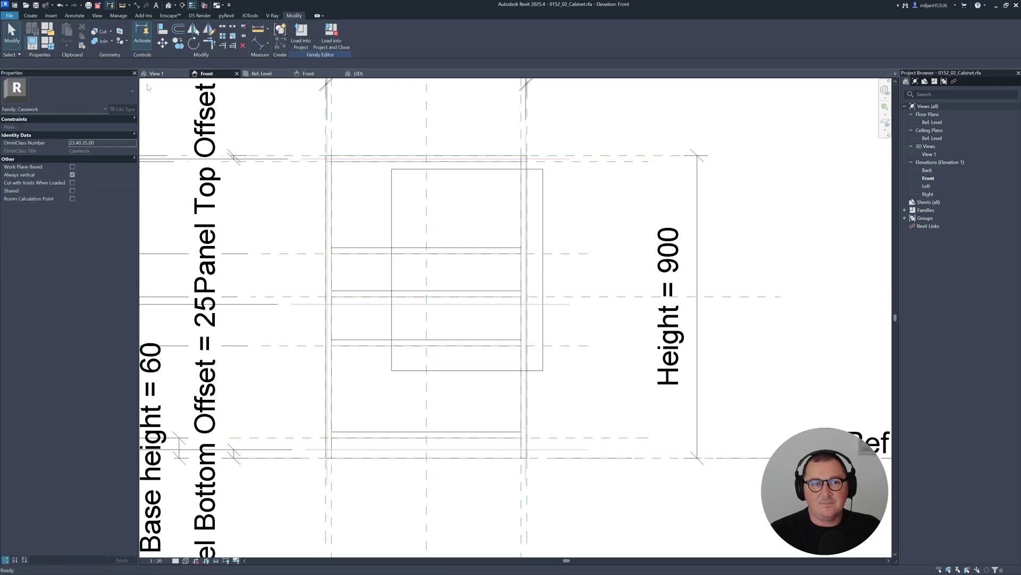
Close the panel family's Ref. Level and Front views and move its {3D} view ahead of the other open views
{"action": "left_click", "coordinate": [262, 74]}
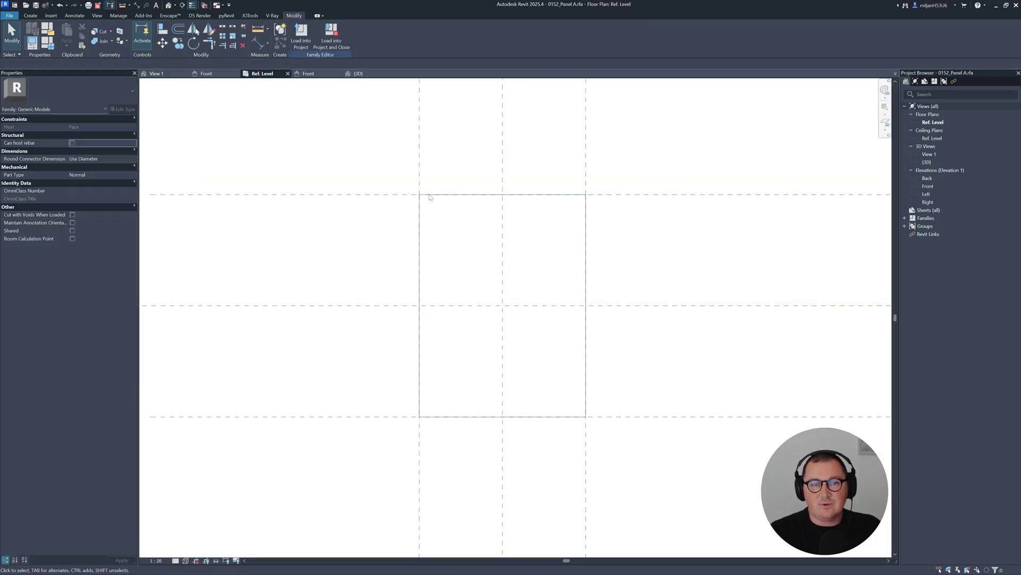
{"action": "left_click", "coordinate": [206, 74]}
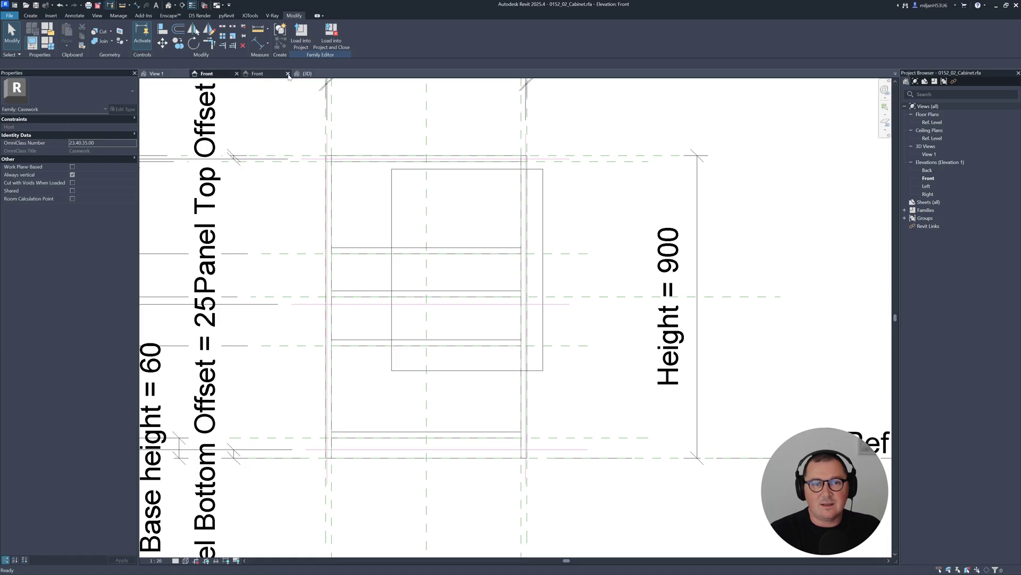
{"action": "left_click", "coordinate": [268, 76]}
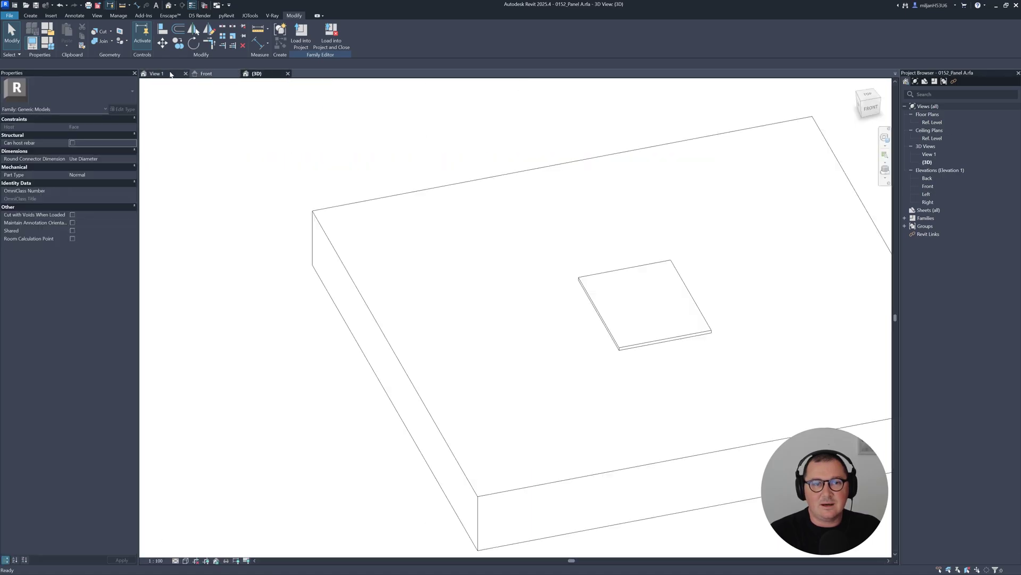
{"action": "left_click_drag", "start_coordinate": [243, 74], "coordinate": [151, 74]}
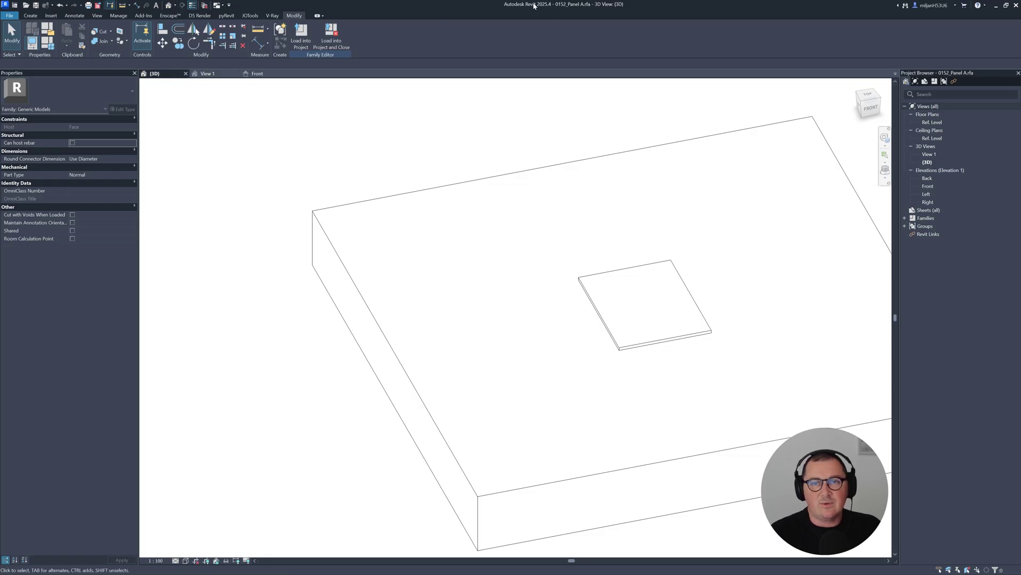
Open the cabinet's Ref. Level floor plan and change the placed panel's work plane to Reference Plane : Front back
{"action": "key", "text": "ctrl+Tab"}
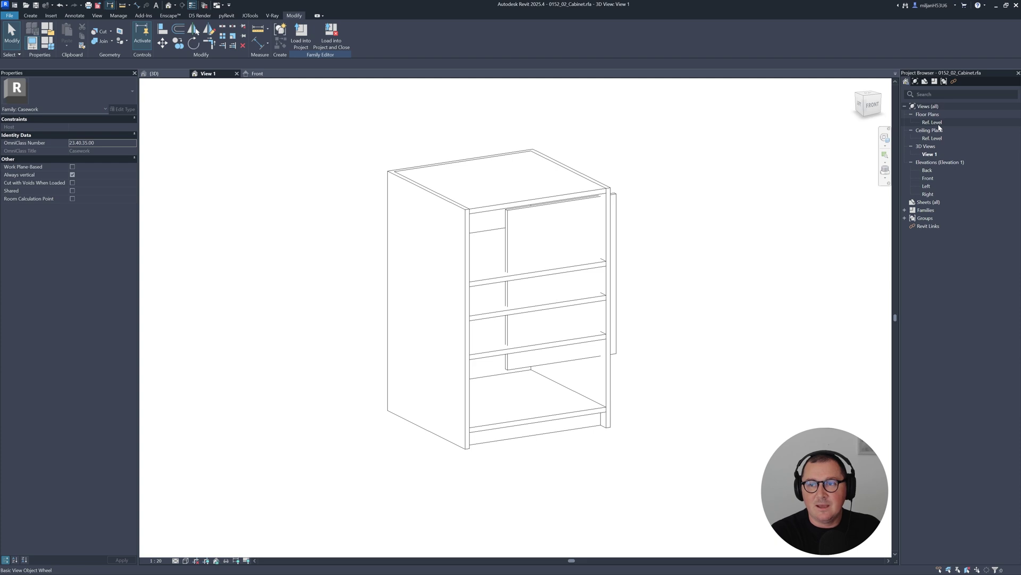
{"action": "double_click", "coordinate": [937, 124]}
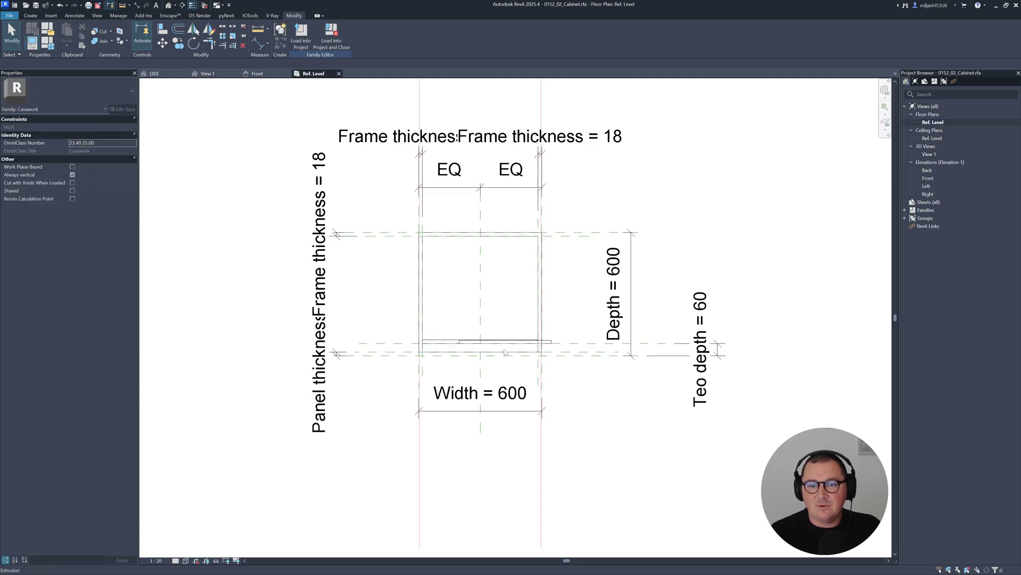
{"action": "scroll", "coordinate": [506, 352], "scroll_direction": "up", "scroll_amount": 6}
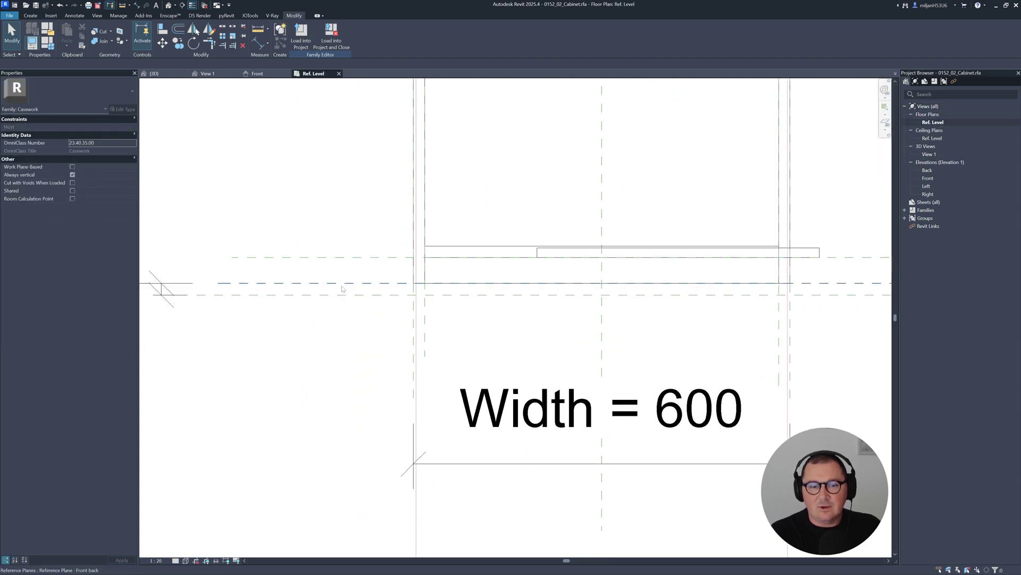
{"action": "middle_click_drag", "start_coordinate": [297, 333], "coordinate": [326, 331]}
{"action": "middle_click_drag", "start_coordinate": [571, 253], "coordinate": [594, 236]}
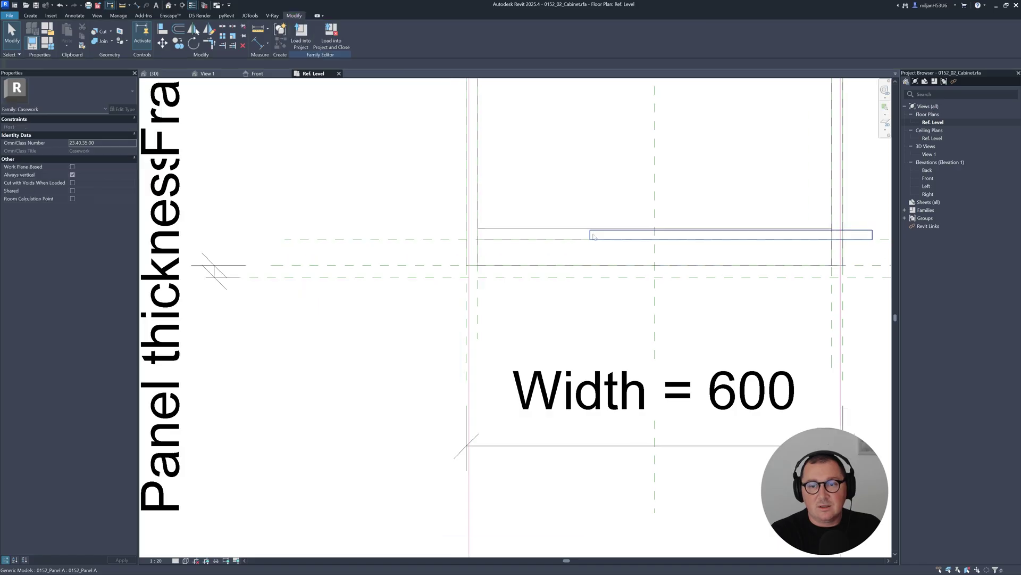
{"action": "left_click", "coordinate": [595, 236]}
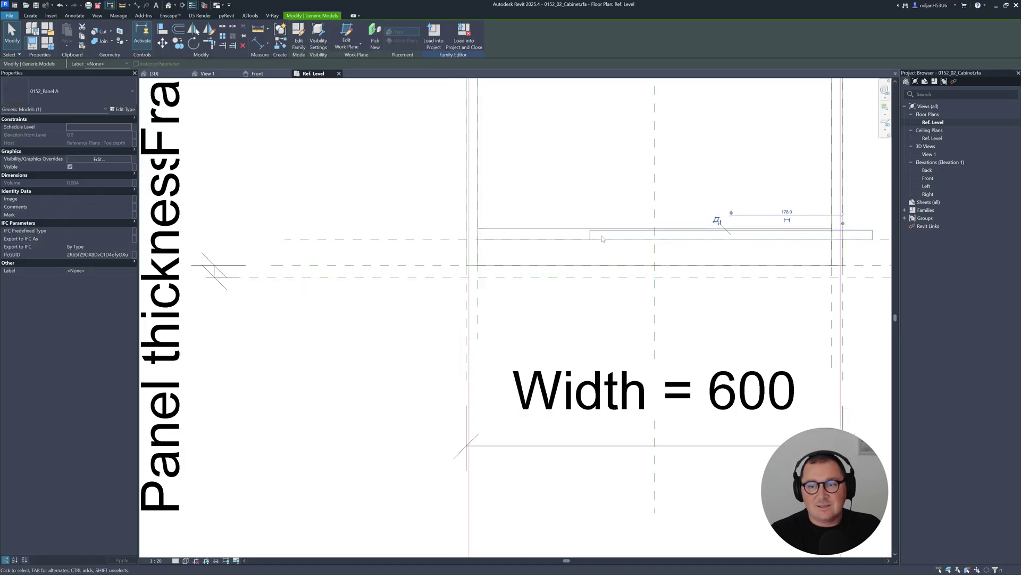
{"action": "left_click", "coordinate": [346, 38]}
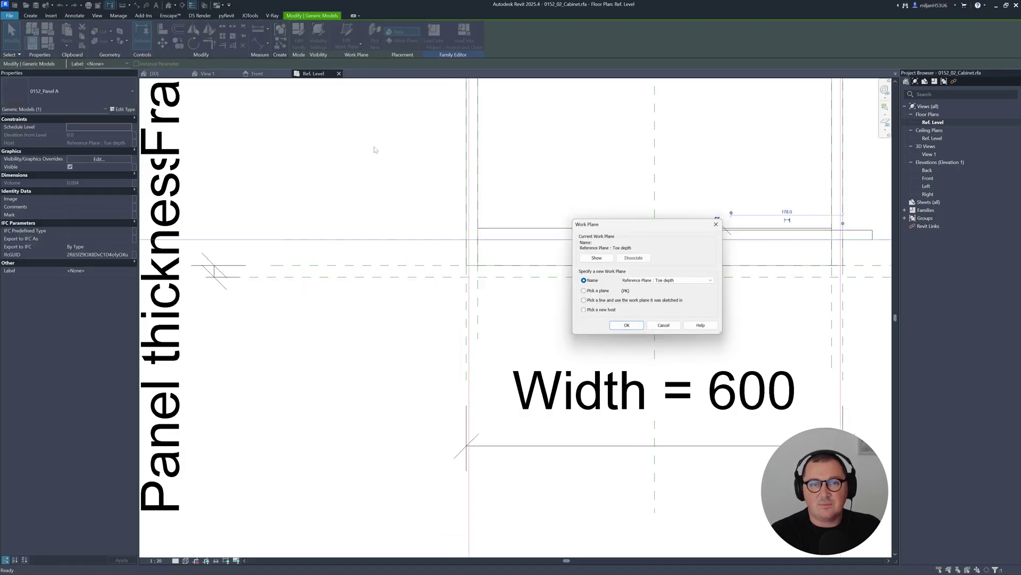
{"action": "left_click", "coordinate": [646, 282]}
{"action": "left_click", "coordinate": [650, 297]}
{"action": "left_click", "coordinate": [627, 327]}
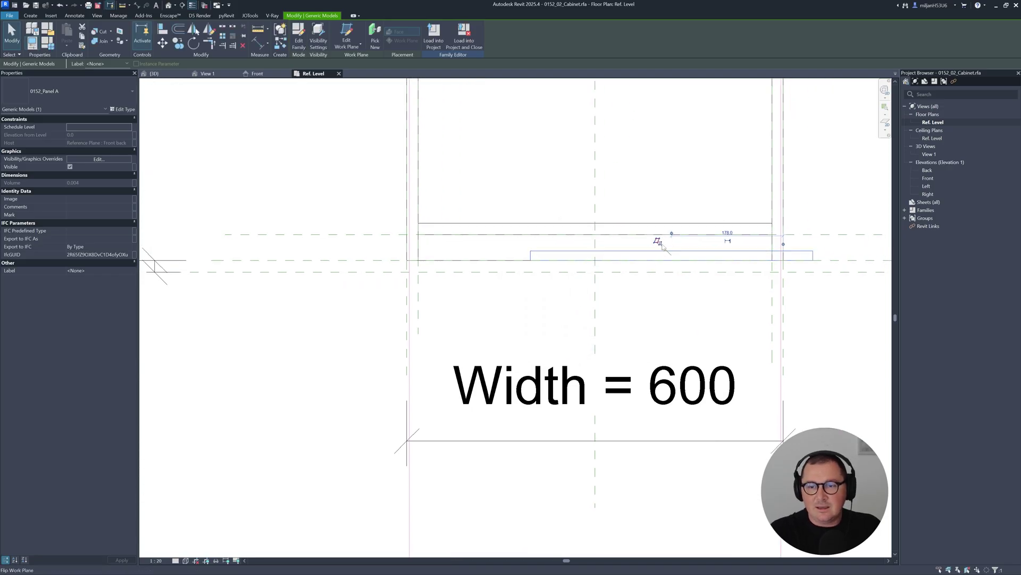
Flip the placed panel's work plane orientation in plan and open the cabinet's Front elevation
{"action": "left_click", "coordinate": [660, 244]}
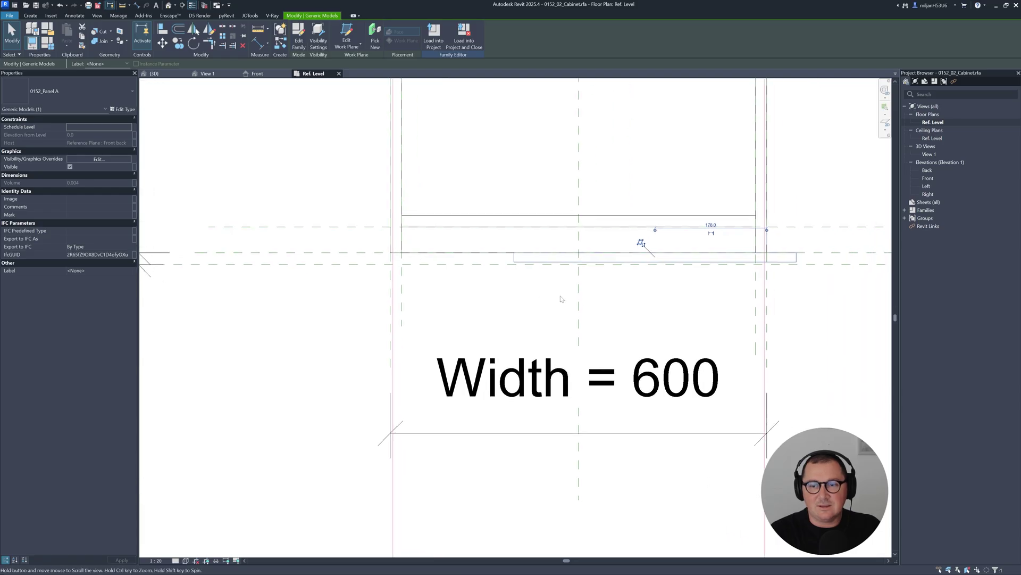
{"action": "left_click", "coordinate": [257, 74]}
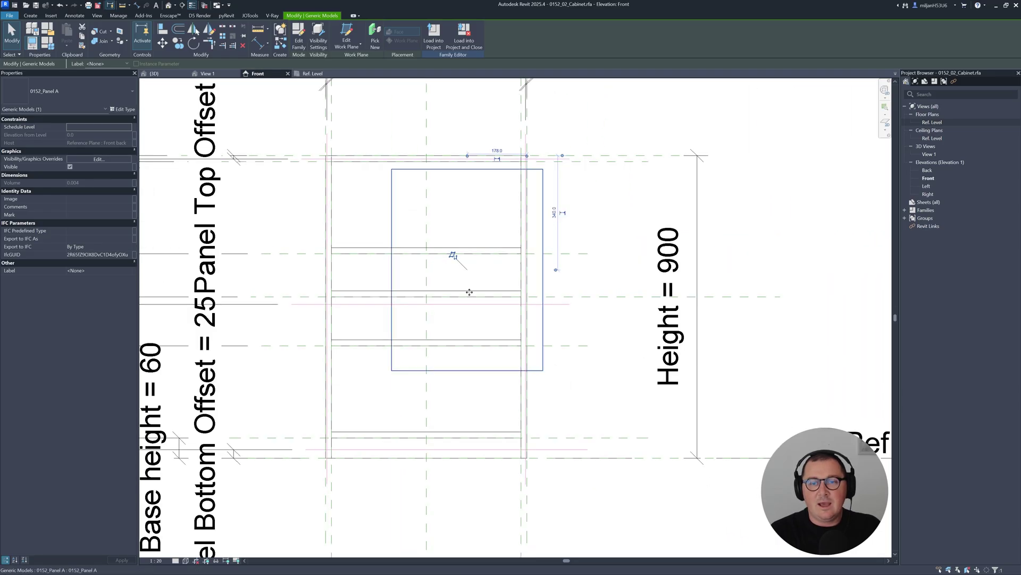
{"action": "middle_click_drag", "start_coordinate": [456, 255], "coordinate": [479, 237]}
{"action": "left_click", "coordinate": [524, 346]}
{"action": "middle_click_drag", "start_coordinate": [477, 317], "coordinate": [533, 318]}
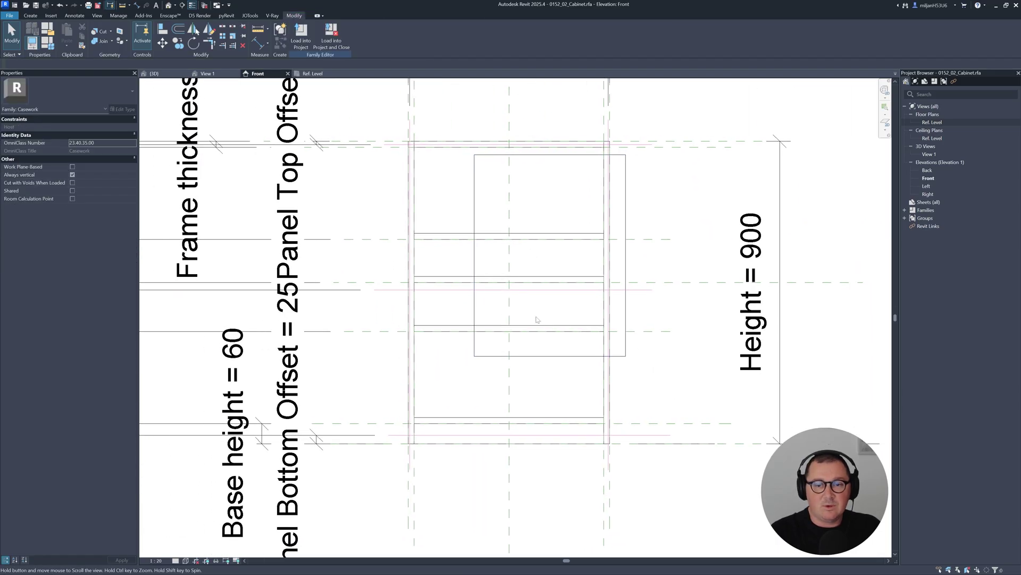
Inspect the horizontal AIE panel reference plane midway between the panel top and bottom offset planes
{"action": "left_click", "coordinate": [388, 290]}
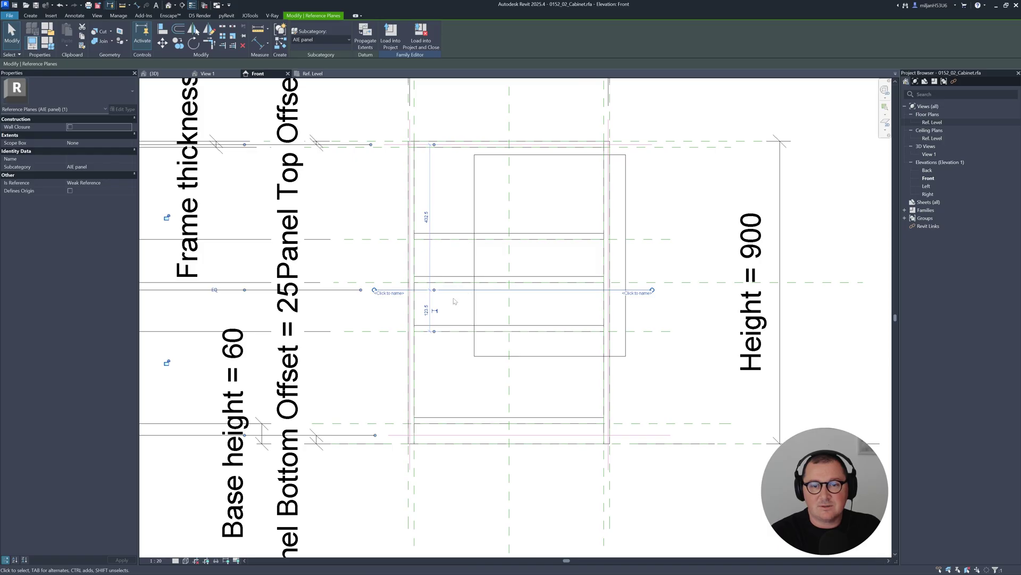
{"action": "middle_click_drag", "start_coordinate": [420, 275], "coordinate": [427, 290]}
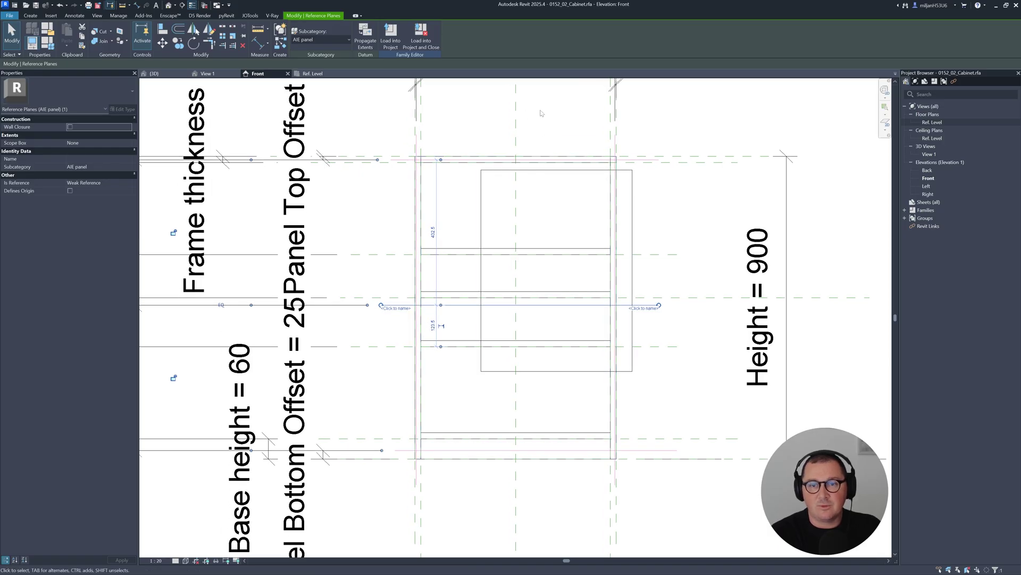
{"action": "key", "text": "Escape"}
{"action": "middle_click_drag", "start_coordinate": [550, 167], "coordinate": [556, 165]}
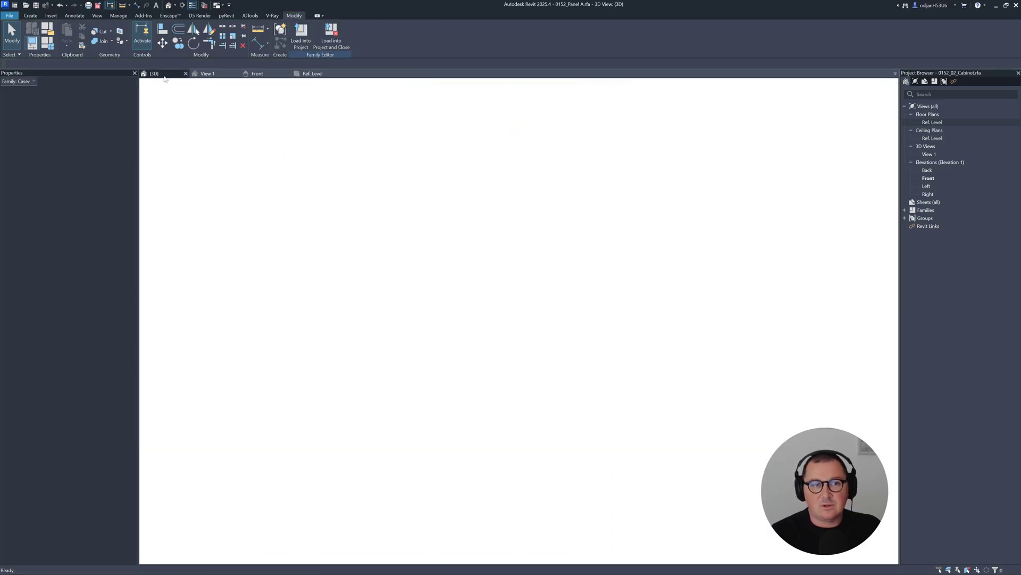
Examine the intersection of the centre reference planes in the 0152_Panel A family's Ref. Level plan
{"action": "double_click", "coordinate": [932, 122]}
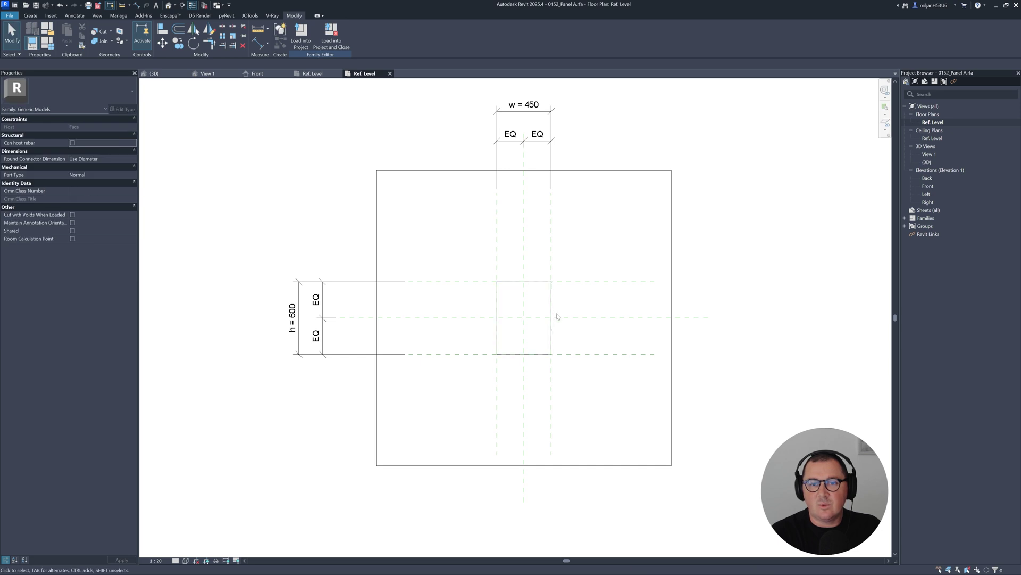
{"action": "scroll", "coordinate": [526, 318], "scroll_direction": "up", "scroll_amount": 2}
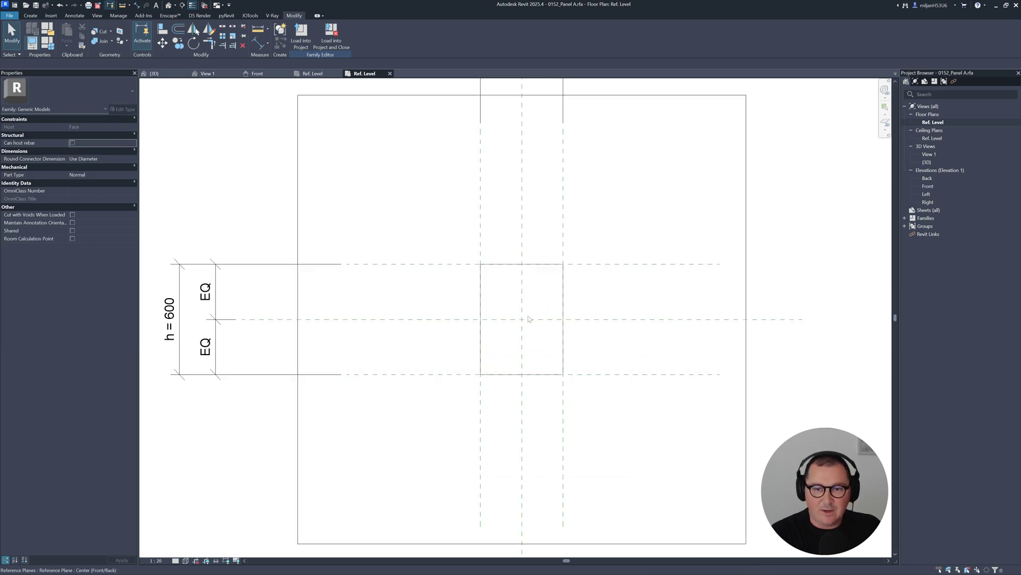
{"action": "scroll", "coordinate": [528, 319], "scroll_direction": "up", "scroll_amount": 1}
{"action": "scroll", "coordinate": [528, 318], "scroll_direction": "up", "scroll_amount": 2}
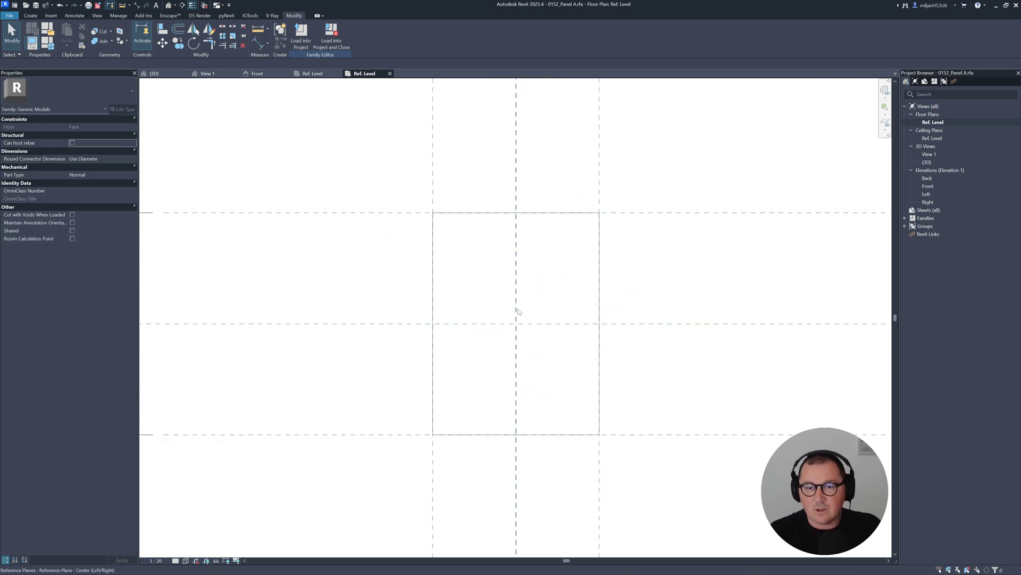
{"action": "key", "text": "Print"}
{"action": "left_click_drag", "start_coordinate": [488, 280], "coordinate": [563, 377]}
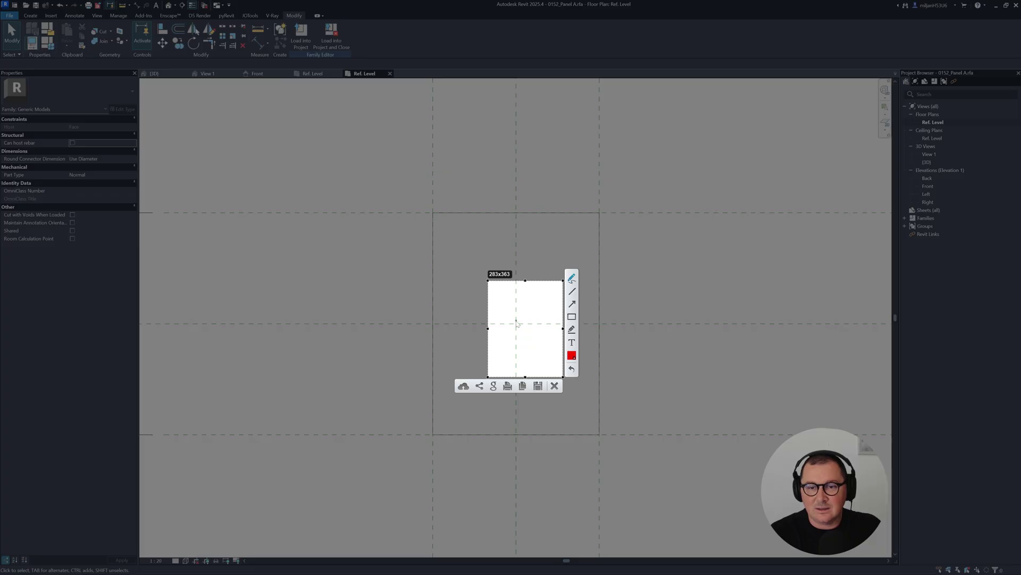
{"action": "left_click_drag", "start_coordinate": [516, 319], "coordinate": [520, 322]}
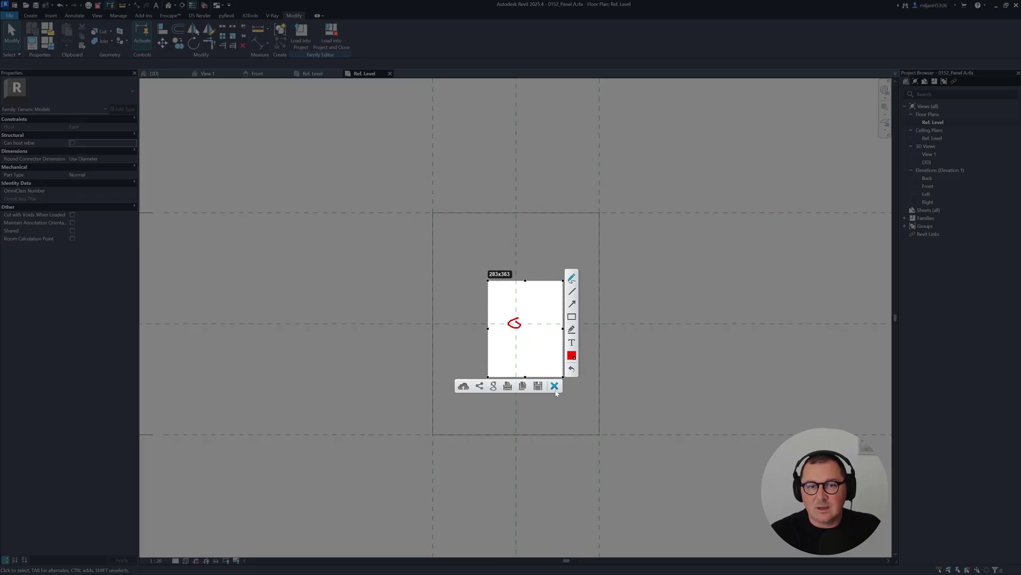
{"action": "left_click", "coordinate": [554, 386]}
Align the panel's centre planes in the cabinet's Front elevation to Center (Left/Right) and the horizontal AIE panel middle reference plane
{"action": "left_click", "coordinate": [257, 73]}
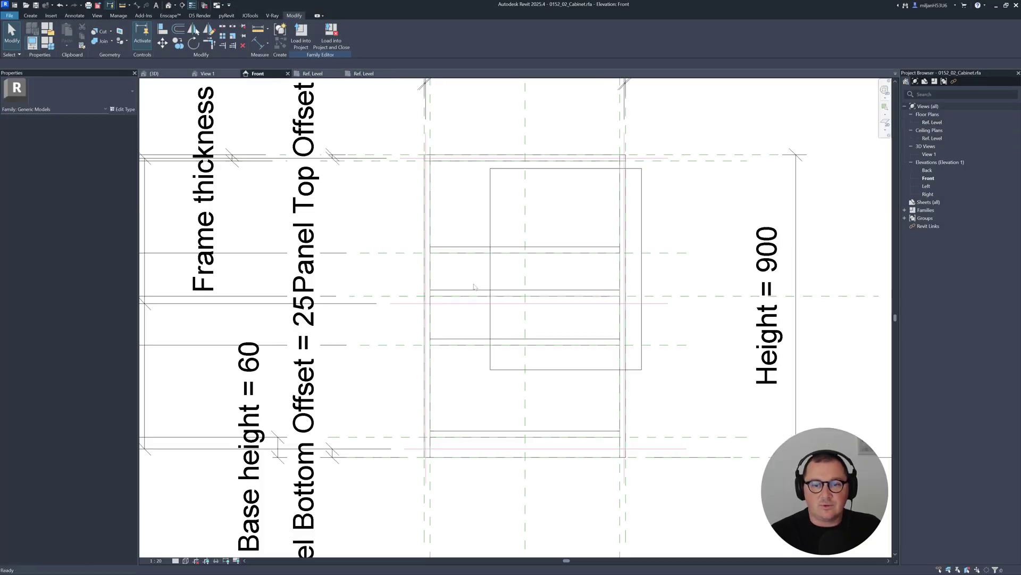
{"action": "left_click", "coordinate": [162, 30]}
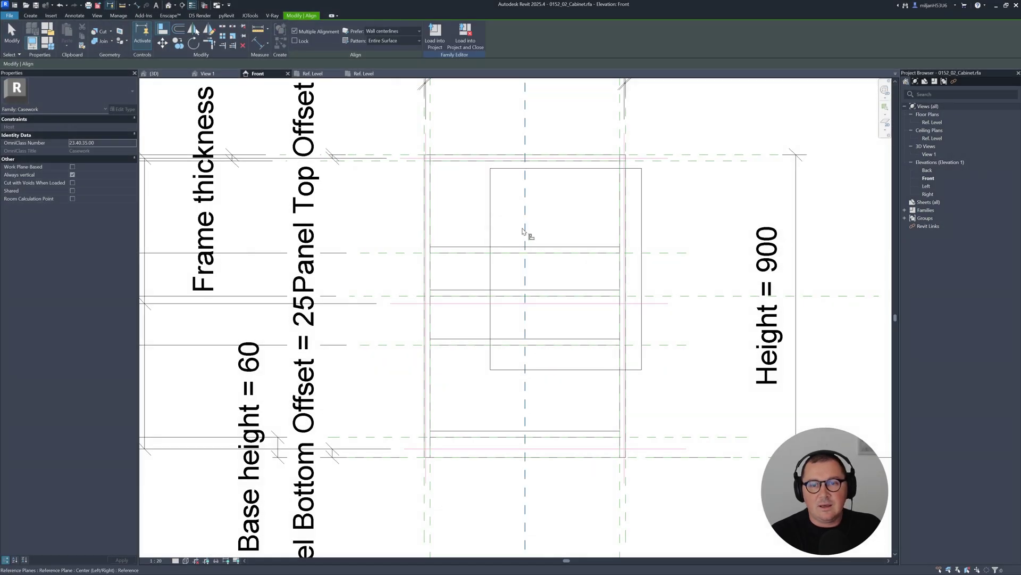
{"action": "left_click", "coordinate": [565, 228]}
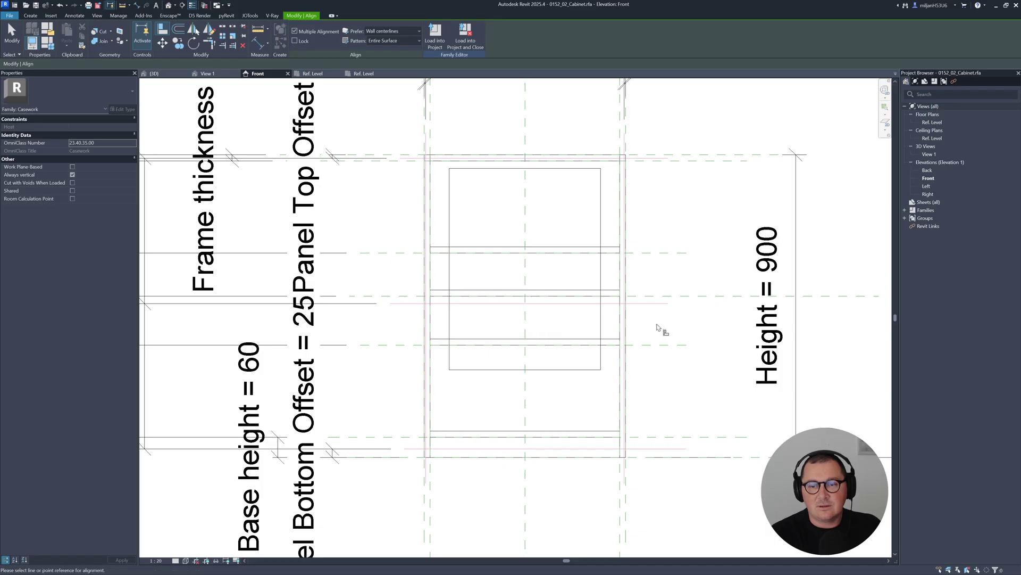
{"action": "left_click", "coordinate": [559, 306]}
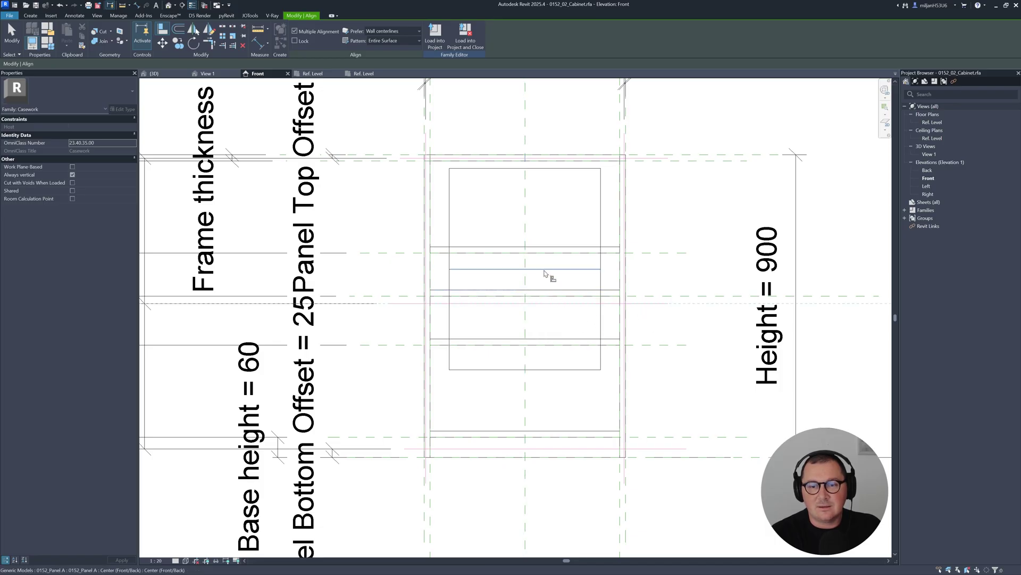
{"action": "left_click", "coordinate": [547, 270]}
{"action": "middle_click_drag", "start_coordinate": [485, 314], "coordinate": [586, 303]}
{"action": "key", "text": "Escape"}
{"action": "key", "text": "Escape"}
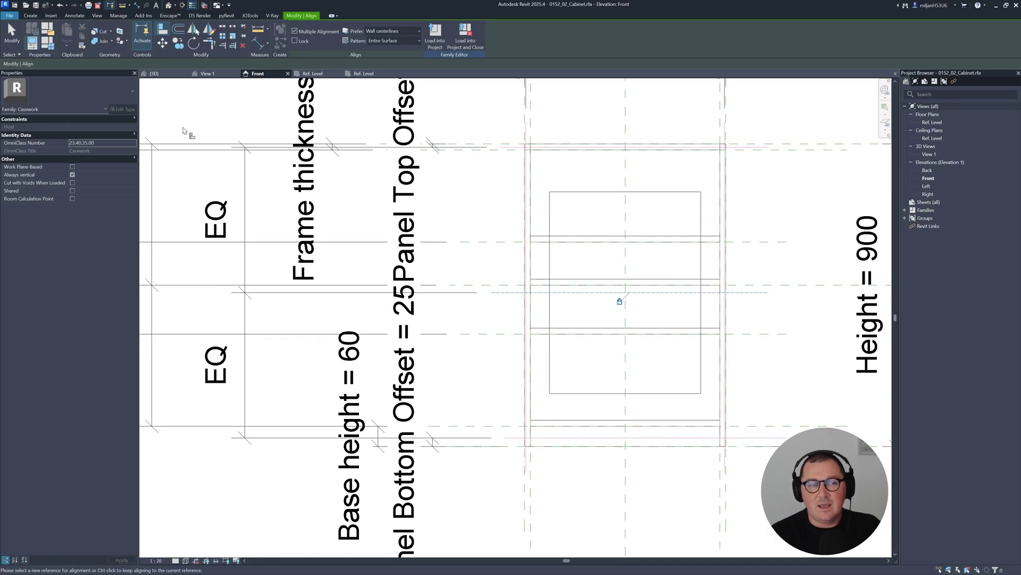
{"action": "middle_click_drag", "start_coordinate": [489, 276], "coordinate": [509, 282]}
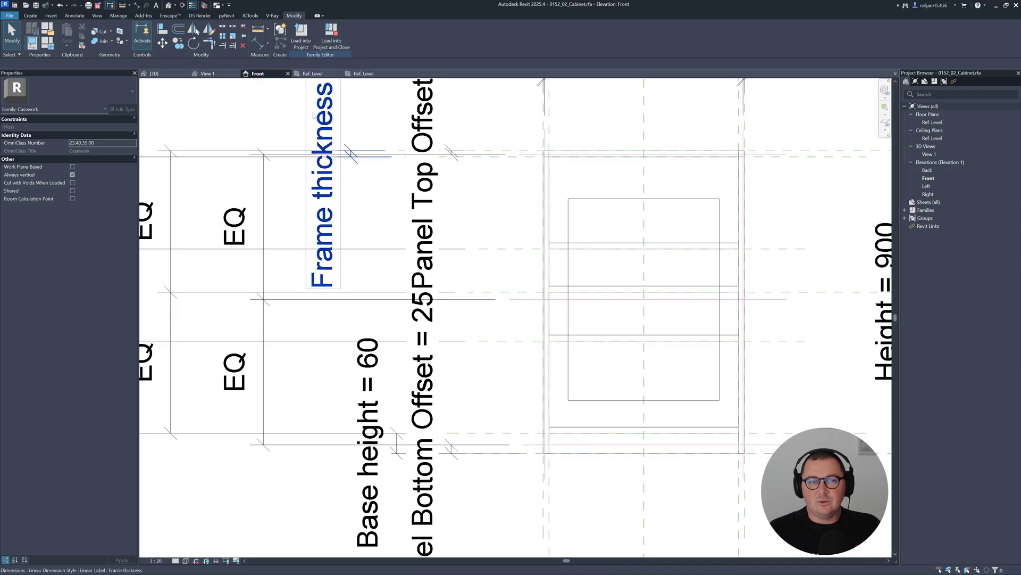
Open the cabinet's View 1 and add a Panel Width length type parameter under Dimensions to the family types
{"action": "left_click", "coordinate": [207, 73]}
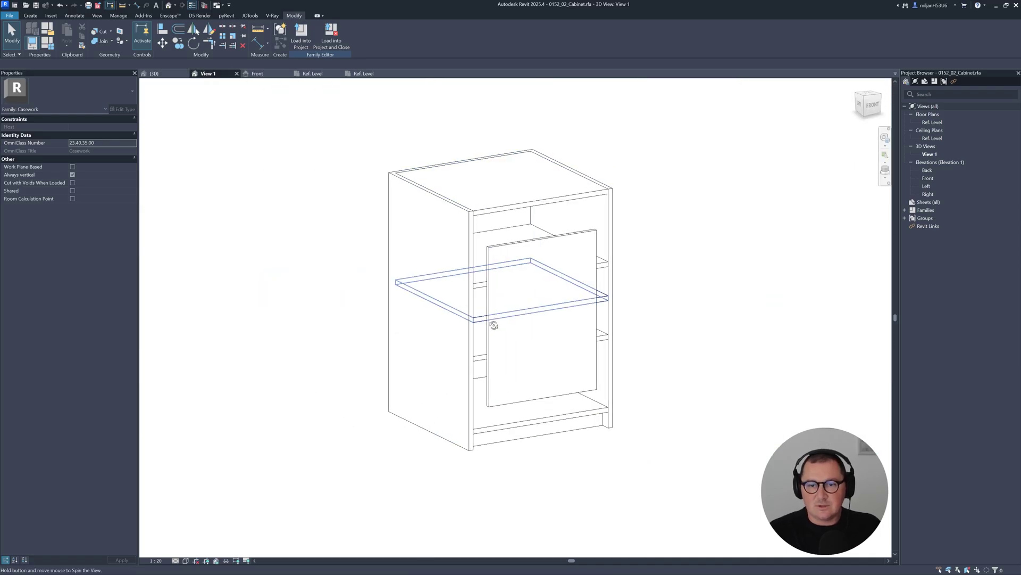
{"action": "middle_click_drag", "start_coordinate": [488, 341], "coordinate": [674, 258], "text": "shift"}
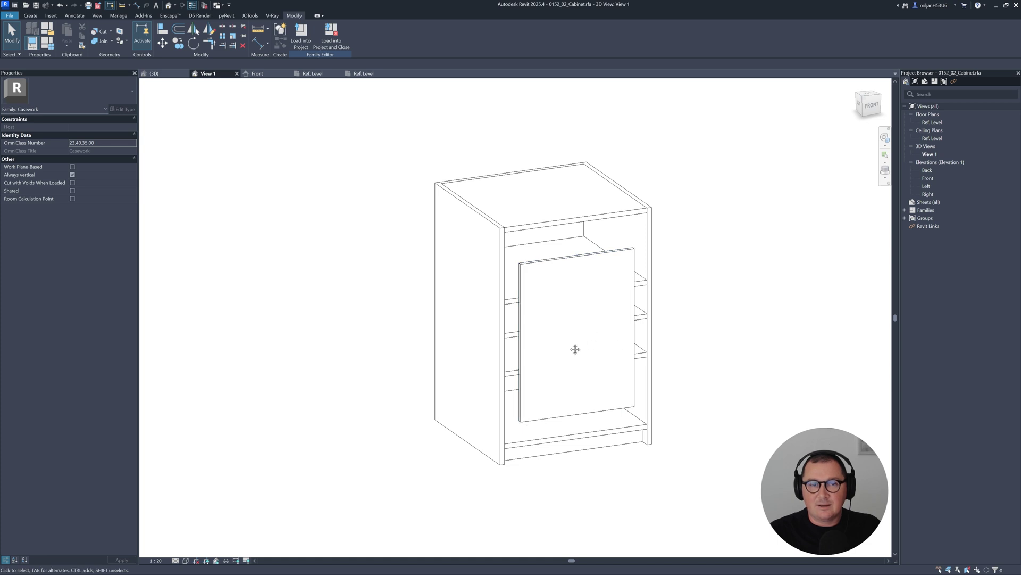
{"action": "middle_click_drag", "start_coordinate": [574, 349], "coordinate": [654, 367]}
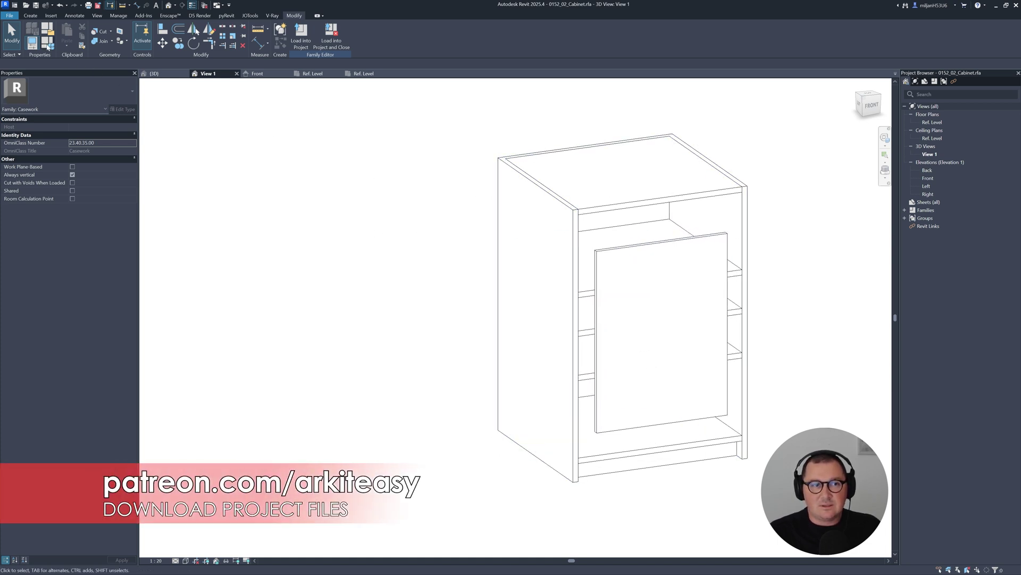
{"action": "left_click", "coordinate": [47, 42]}
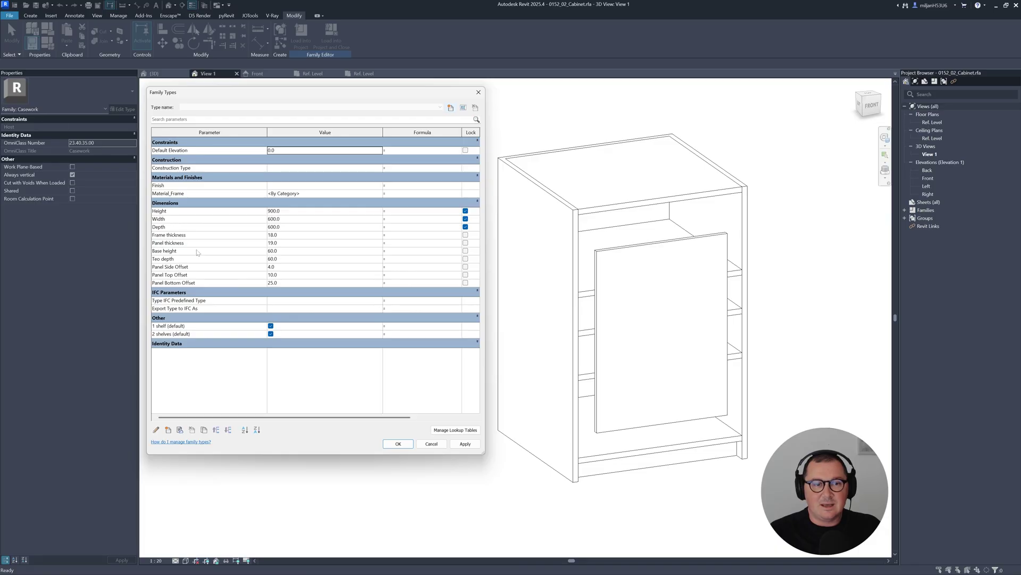
{"action": "left_click", "coordinate": [168, 430]}
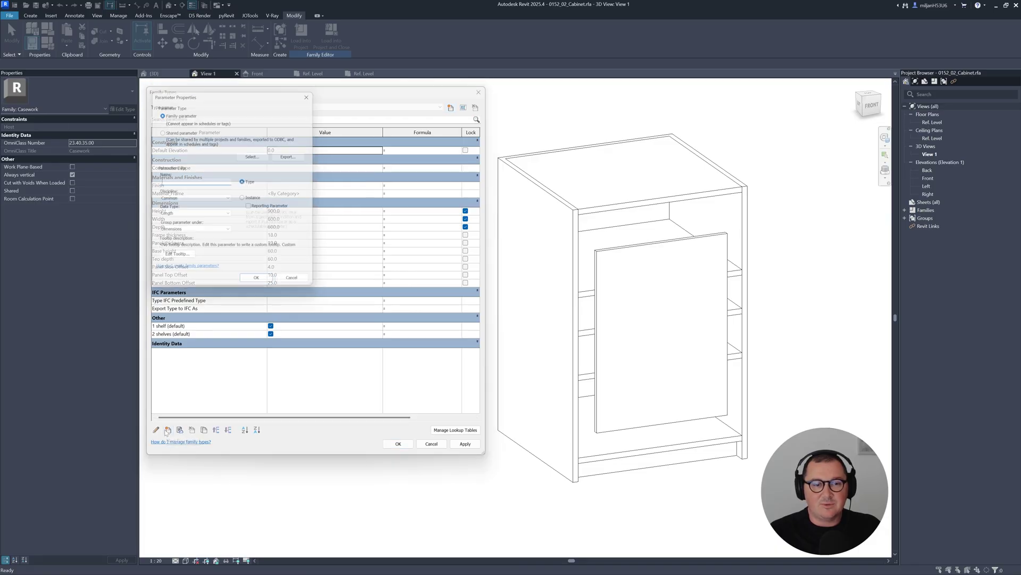
{"action": "type", "text": "Panel Width"}
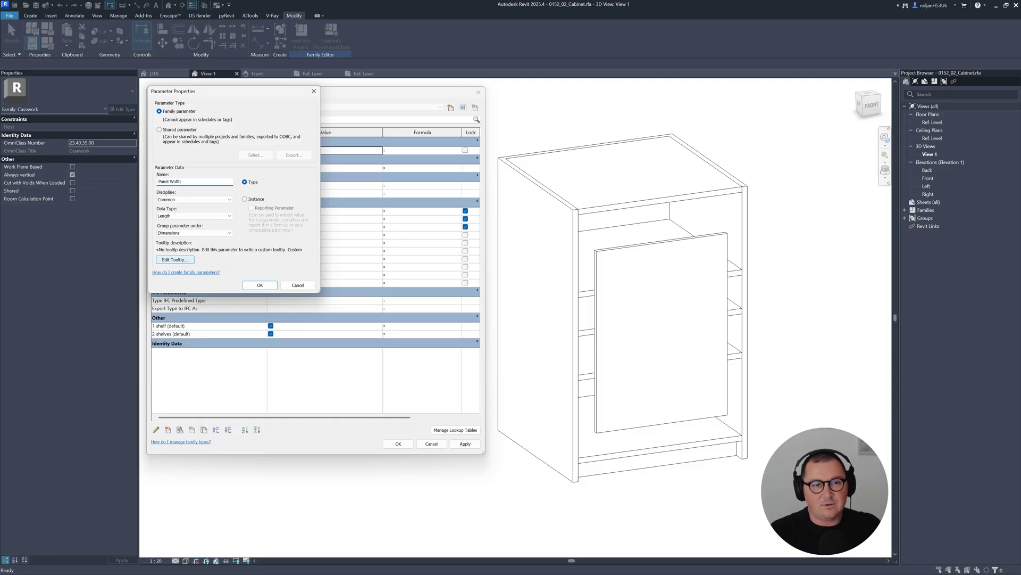
{"action": "key", "text": "Return"}
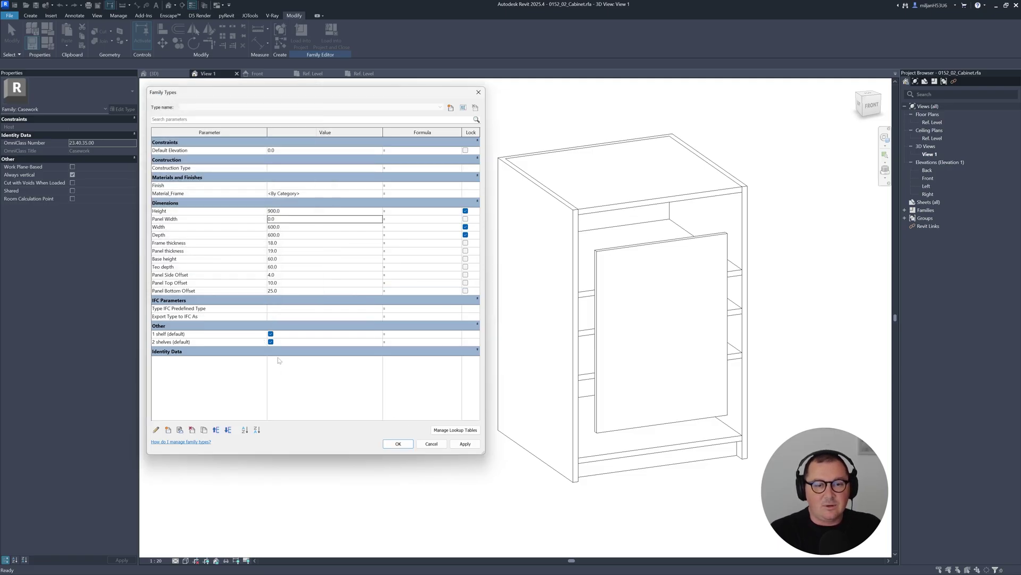
Reorder the Panel Width parameter so it sits directly below Depth
{"action": "left_click", "coordinate": [229, 430]}
{"action": "left_click", "coordinate": [229, 430]}
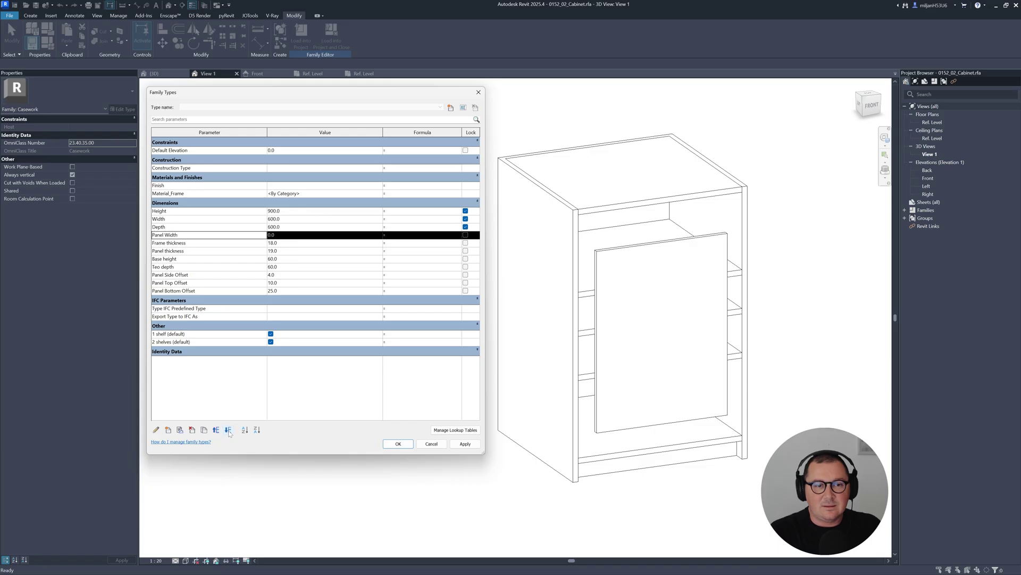
{"action": "left_click", "coordinate": [229, 431]}
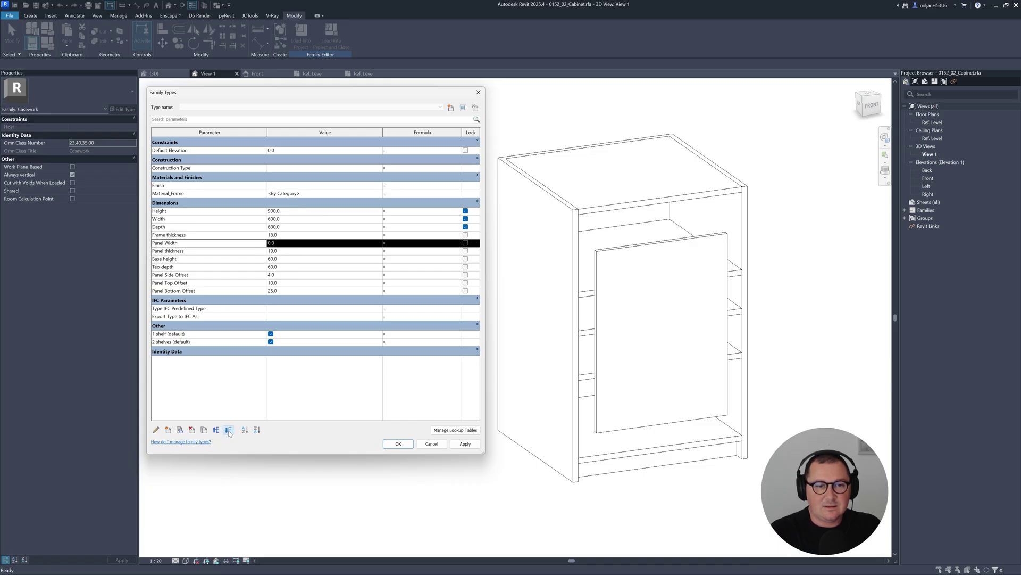
{"action": "left_click", "coordinate": [230, 431]}
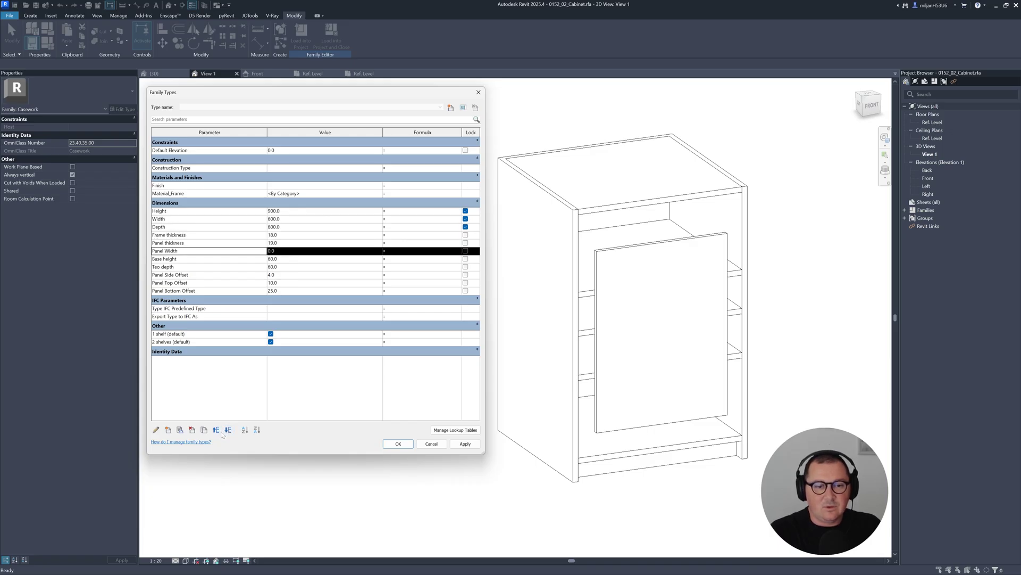
{"action": "left_click", "coordinate": [217, 431]}
{"action": "left_click", "coordinate": [218, 431]}
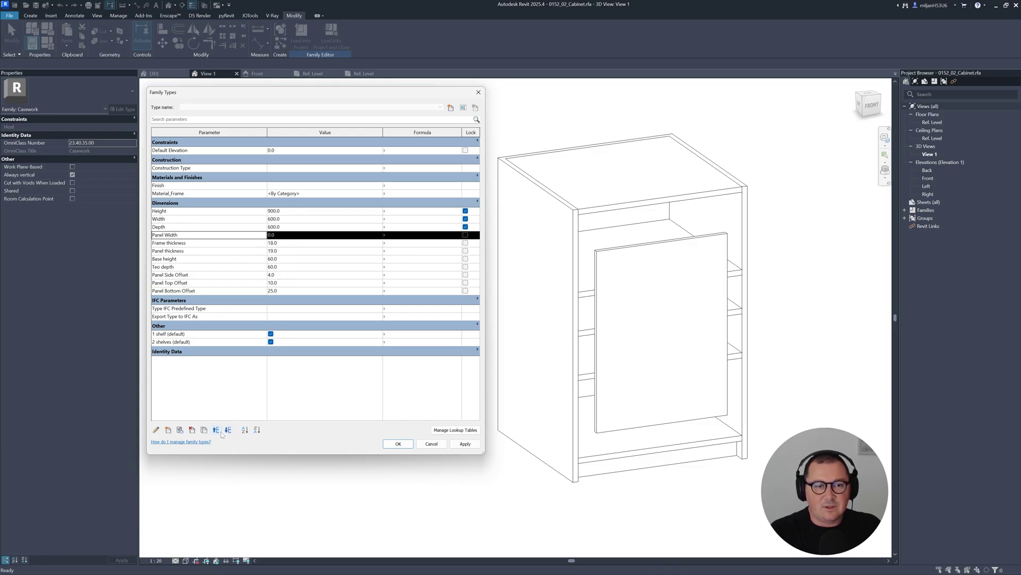
Add a Panel Height length type parameter under Dimensions and place it directly below Panel Width
{"action": "left_click", "coordinate": [168, 430]}
{"action": "type", "text": "P"}
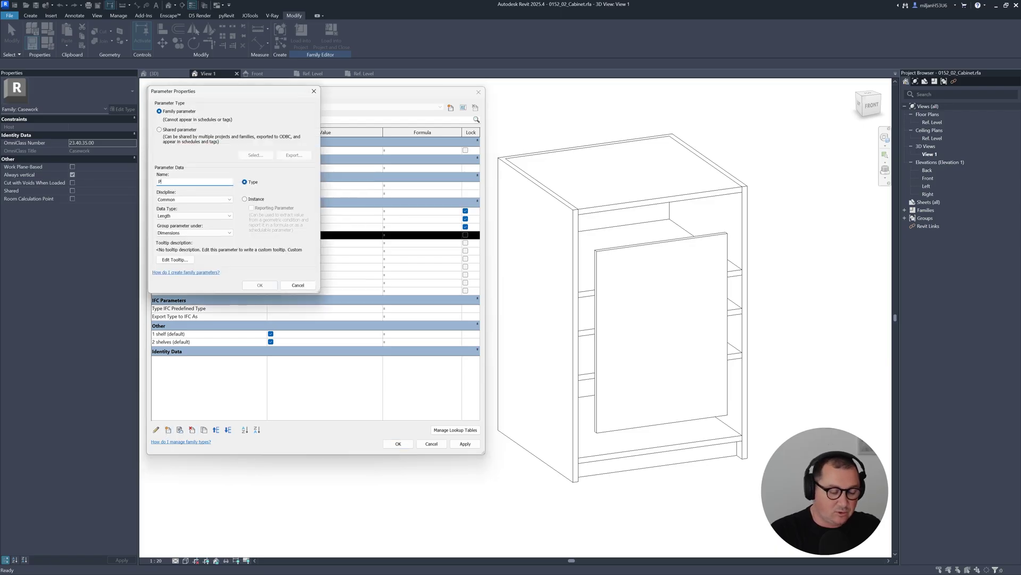
{"action": "type", "text": "anel Heig"}
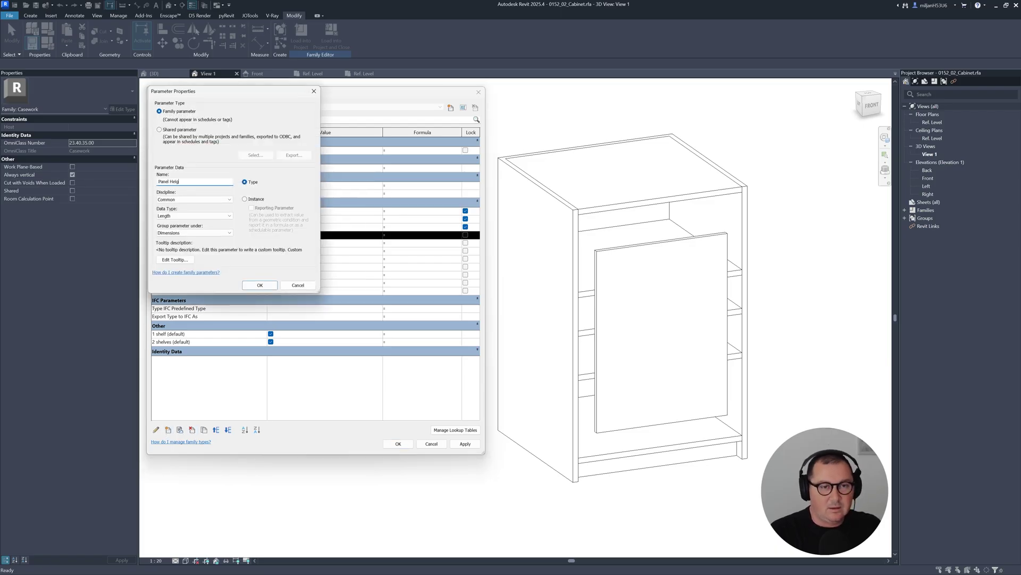
{"action": "type", "text": "ht"}
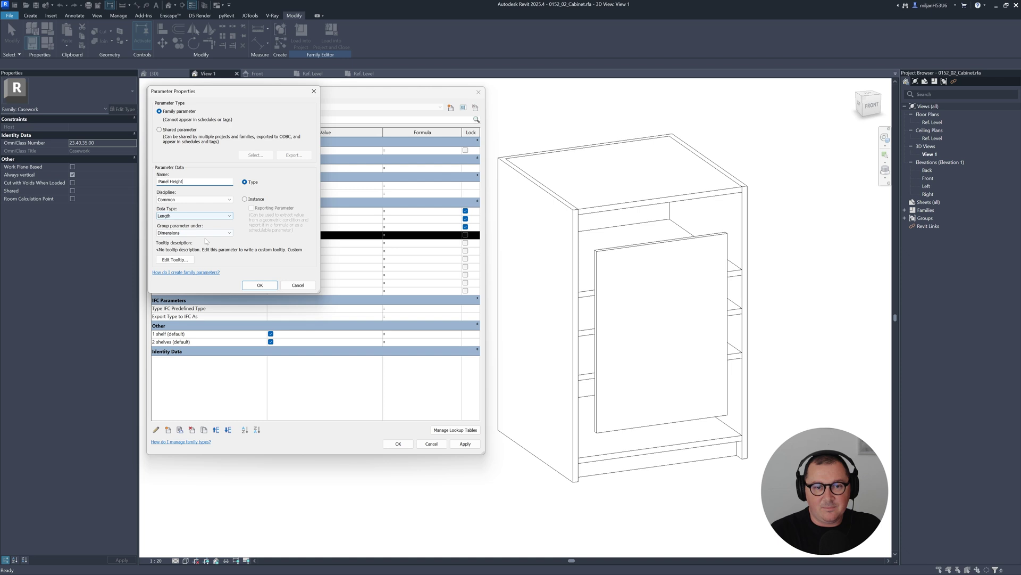
{"action": "left_click", "coordinate": [260, 285]}
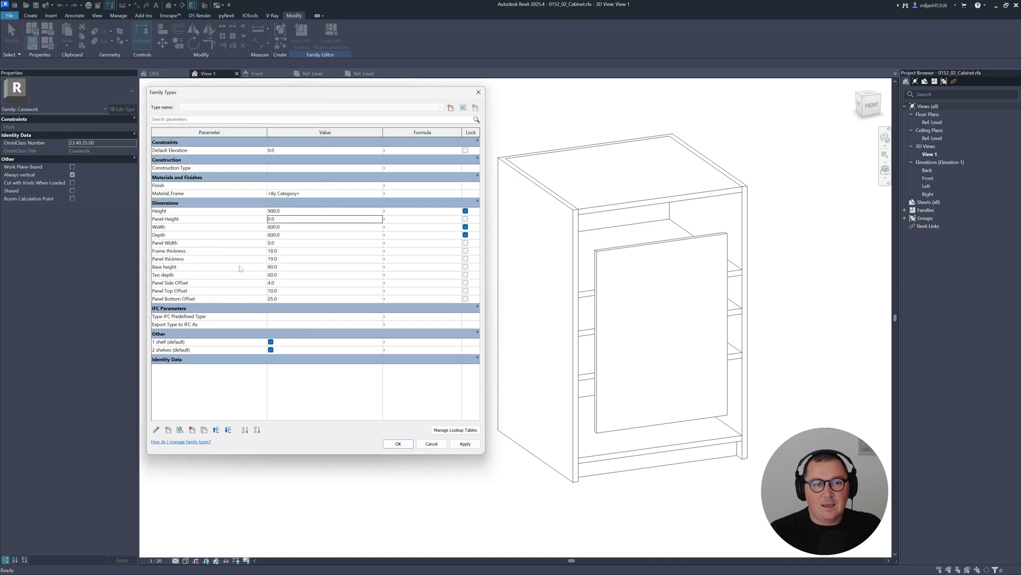
{"action": "left_click", "coordinate": [228, 431]}
{"action": "left_click", "coordinate": [229, 431]}
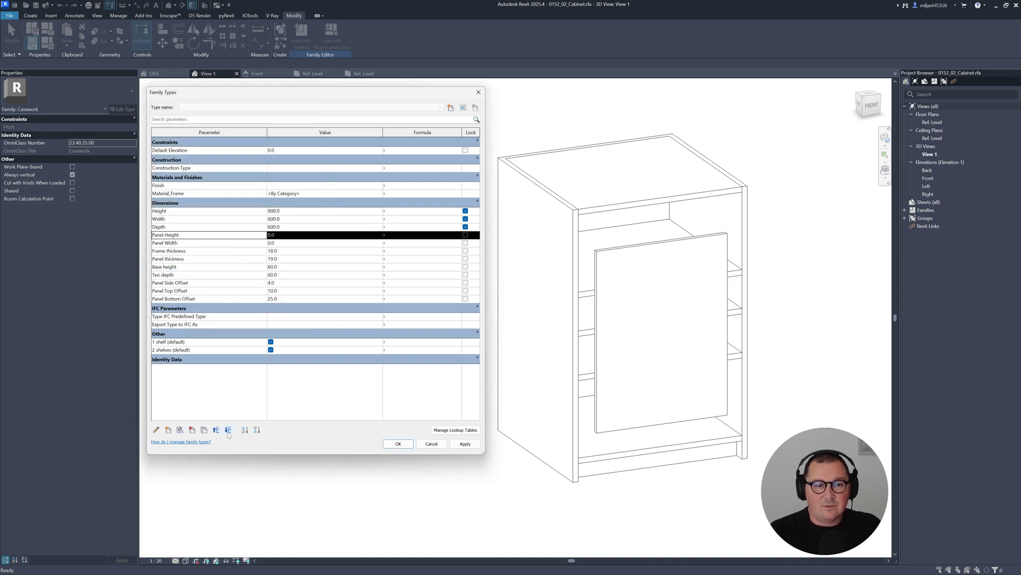
{"action": "left_click", "coordinate": [228, 431]}
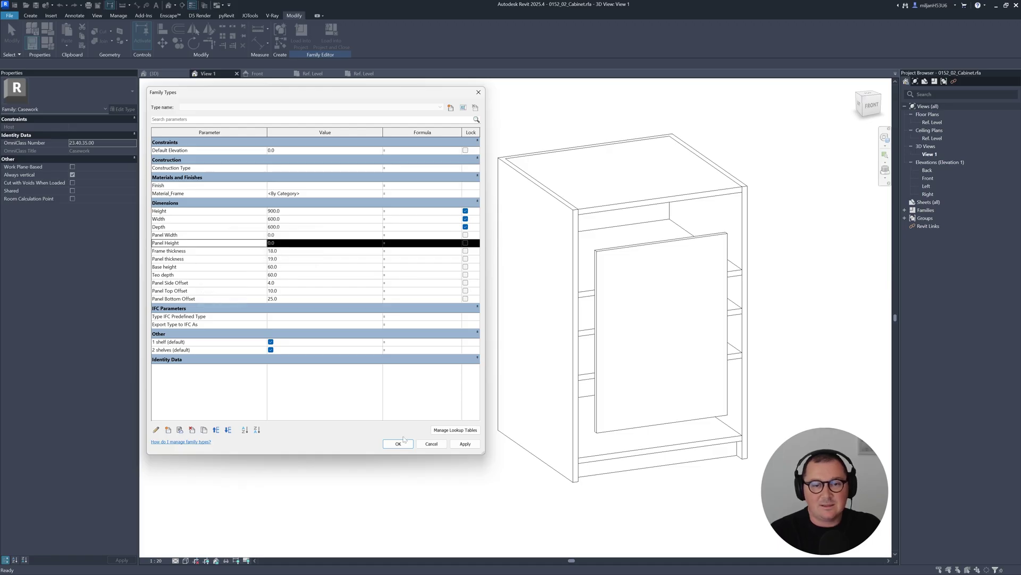
Give the Panel Width parameter the formula Width-2*Panel Side Offset and apply it to the family
{"action": "left_click", "coordinate": [412, 243]}
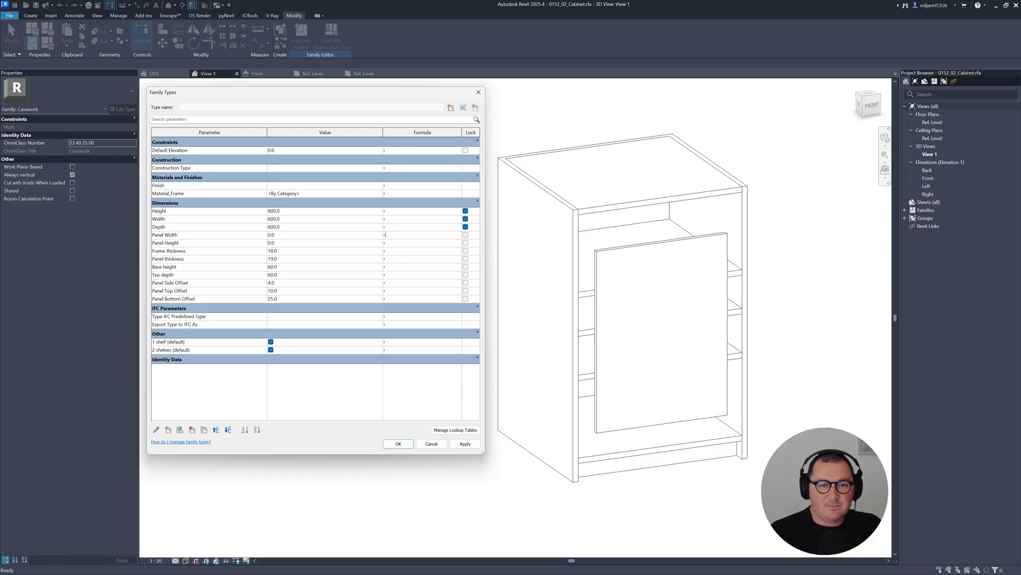
{"action": "key", "text": "Up"}
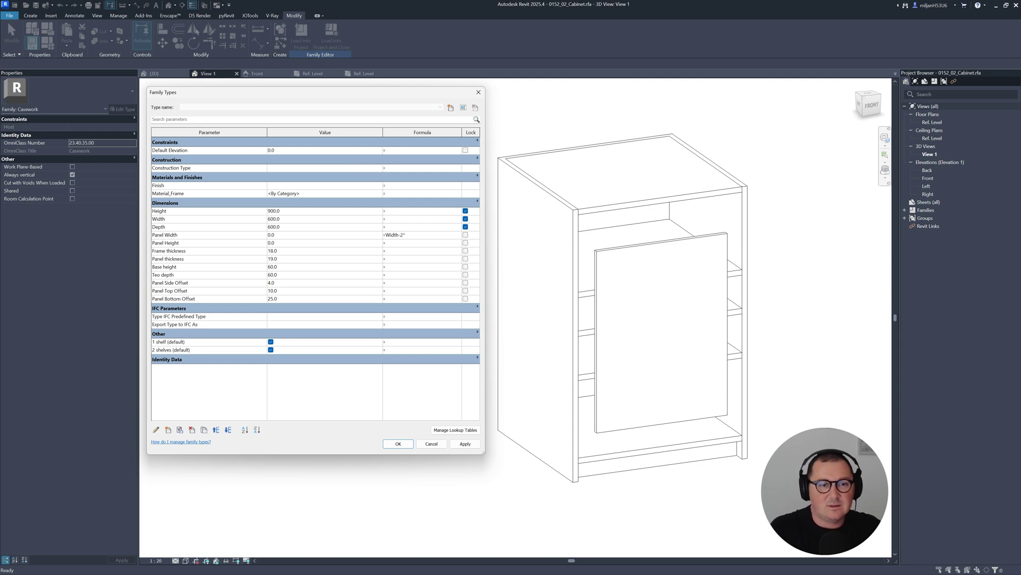
{"action": "type", "text": "el Sid"}
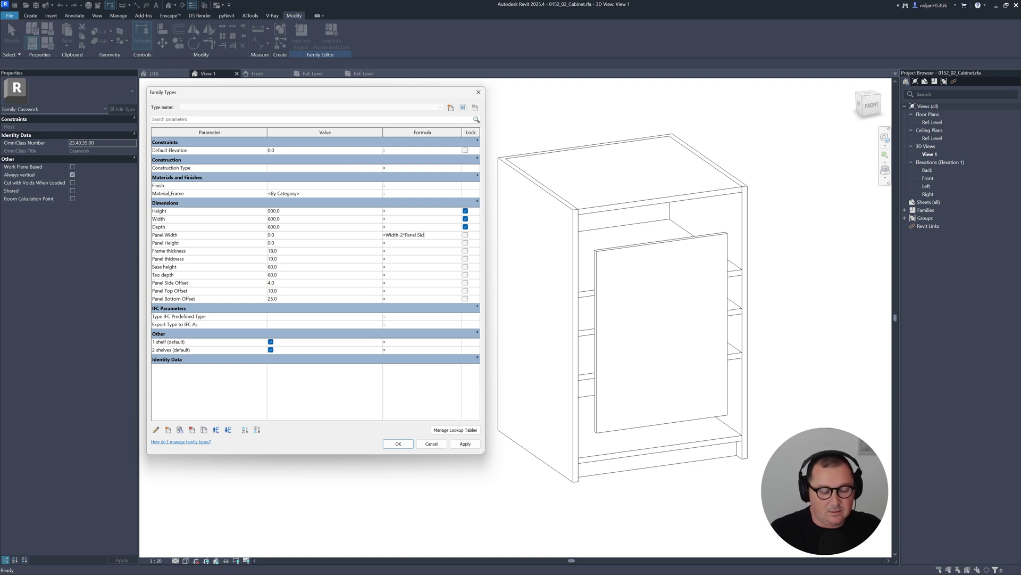
{"action": "type", "text": "e Offset"}
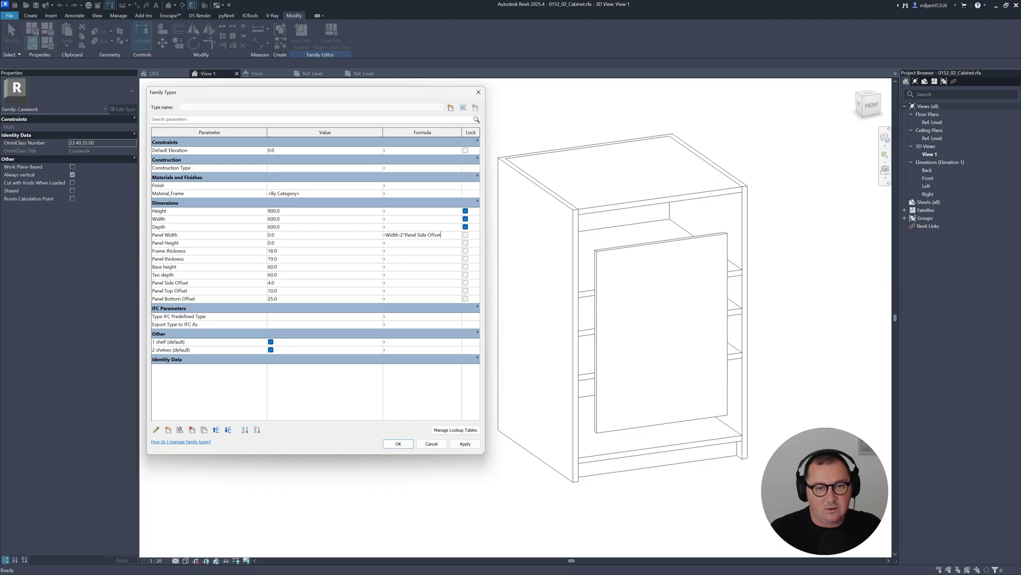
{"action": "key", "text": "Tab"}
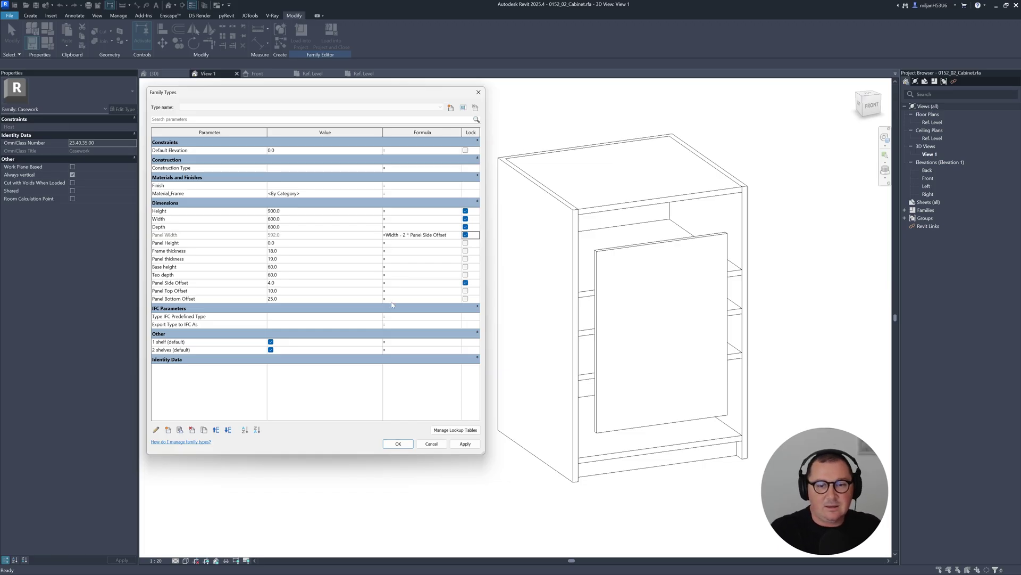
{"action": "left_click", "coordinate": [466, 445]}
{"action": "left_click", "coordinate": [399, 444]}
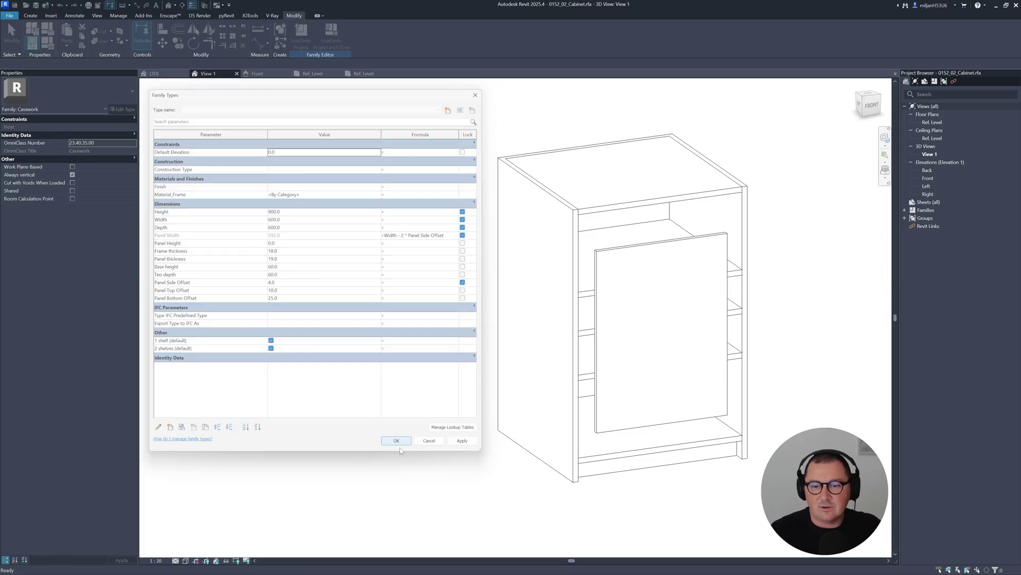
Associate the w type parameter of the front 0152_Panel A with the cabinet's Panel Width parameter
{"action": "left_click", "coordinate": [620, 272]}
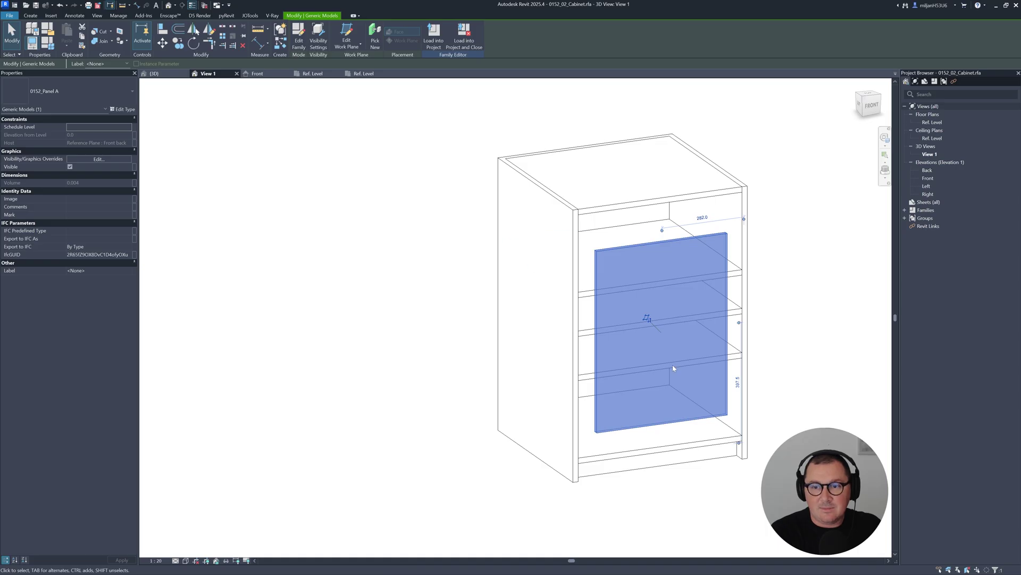
{"action": "middle_click_drag", "start_coordinate": [679, 371], "coordinate": [687, 373]}
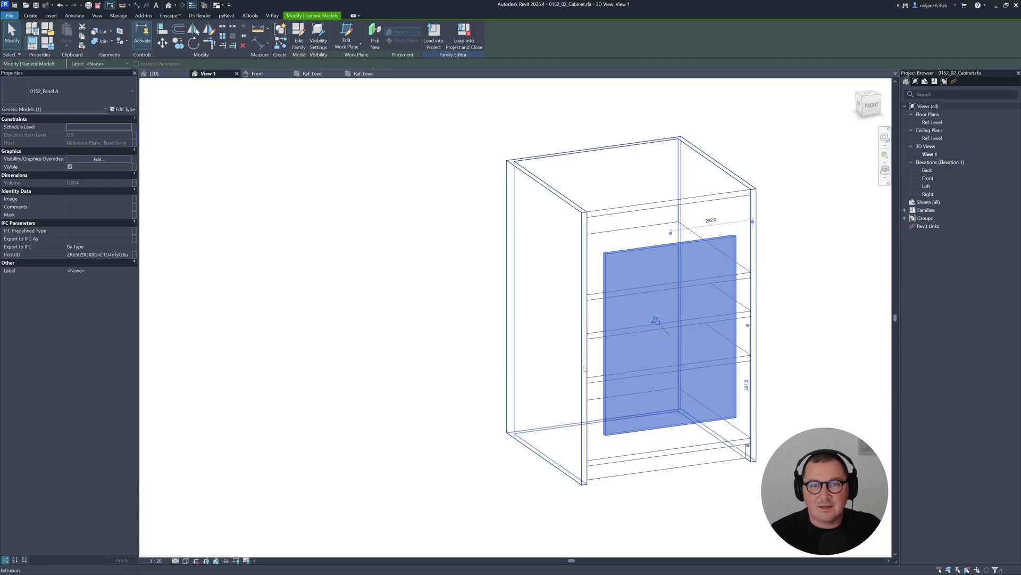
{"action": "left_click", "coordinate": [123, 109]}
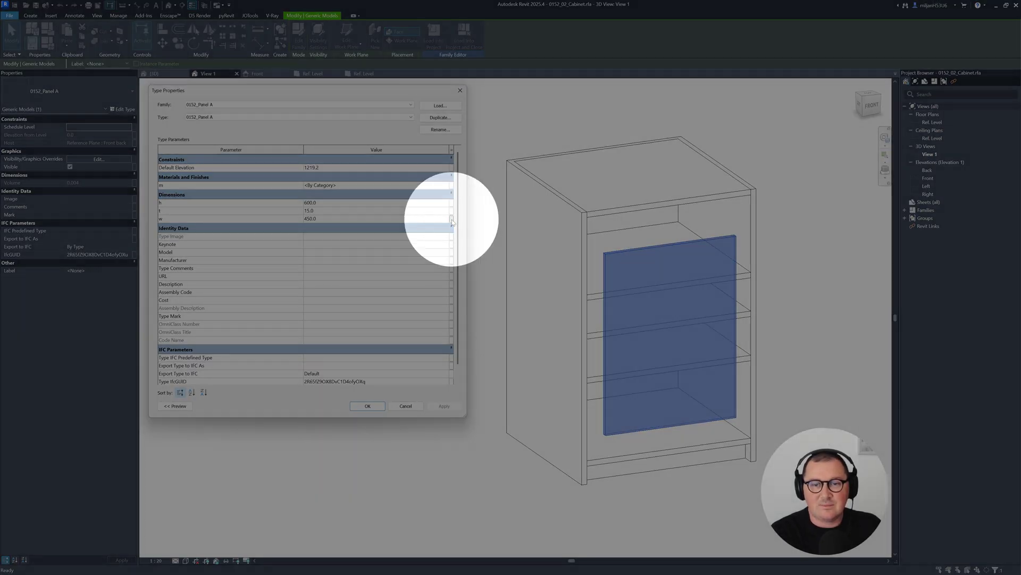
{"action": "left_click", "coordinate": [452, 222]}
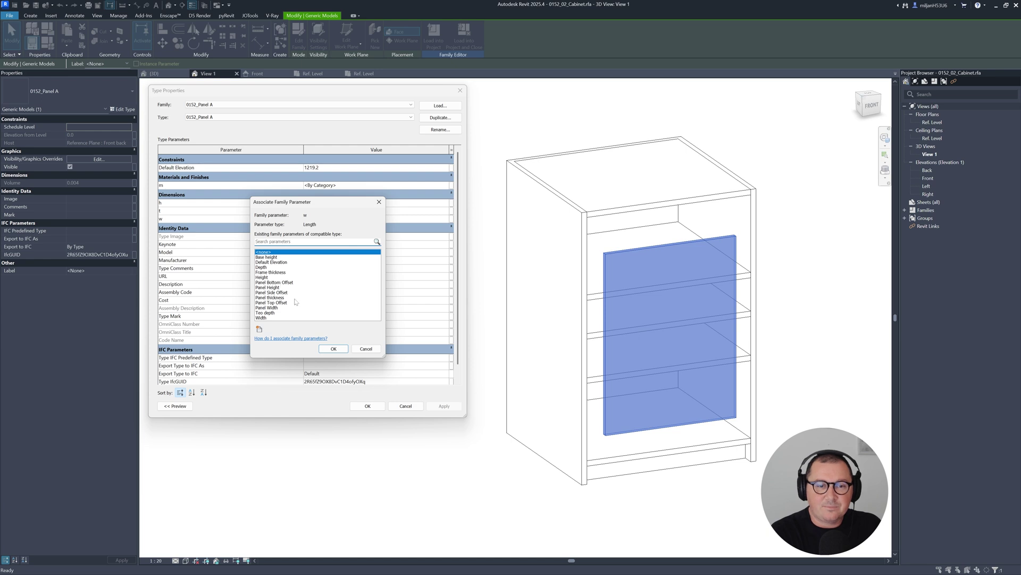
{"action": "left_click", "coordinate": [273, 308]}
{"action": "left_click", "coordinate": [333, 349]}
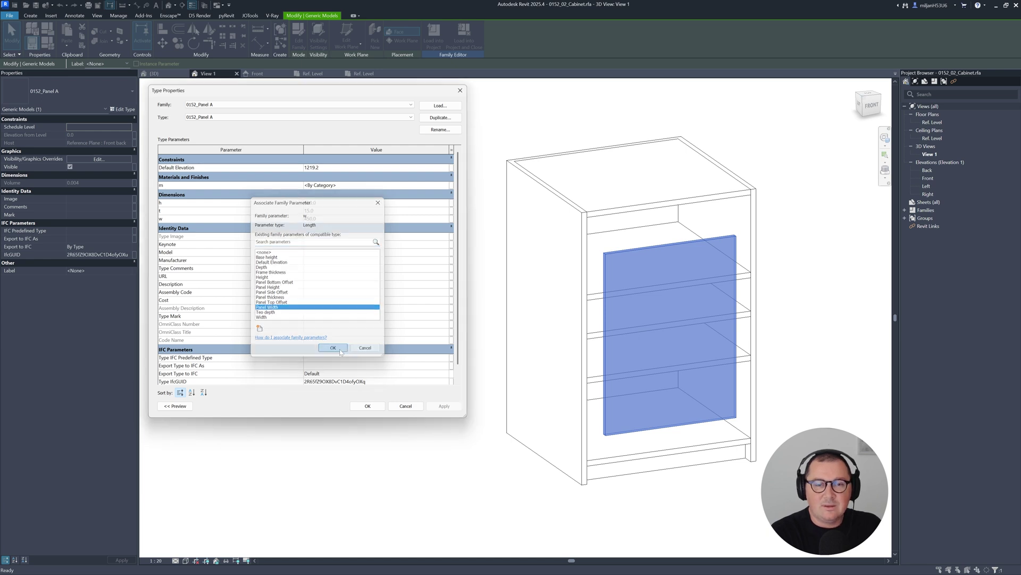
Associate the panel's t type parameter with Panel thickness and accept the type properties
{"action": "left_click", "coordinate": [452, 211]}
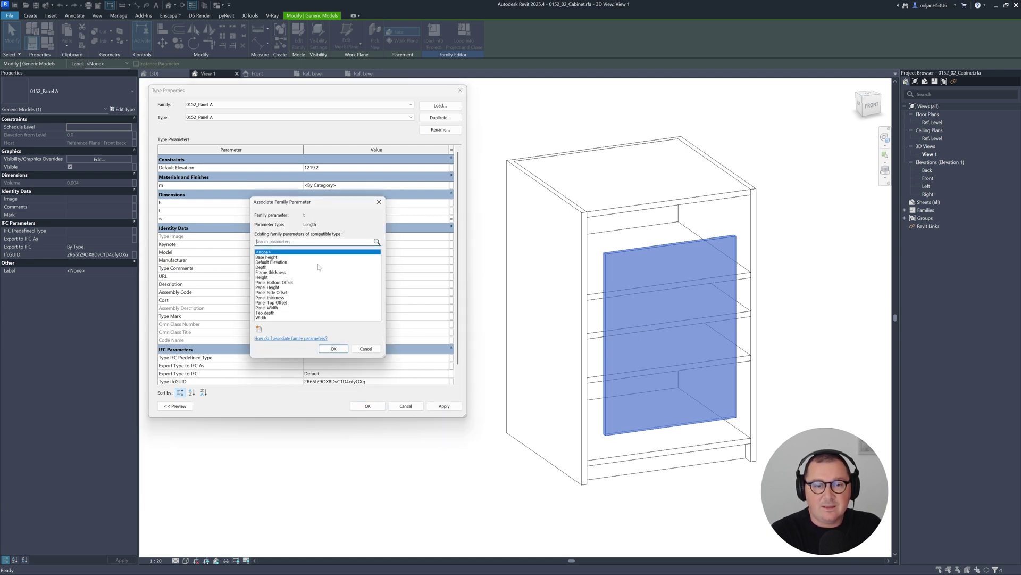
{"action": "left_click", "coordinate": [275, 298]}
{"action": "left_click", "coordinate": [333, 349]}
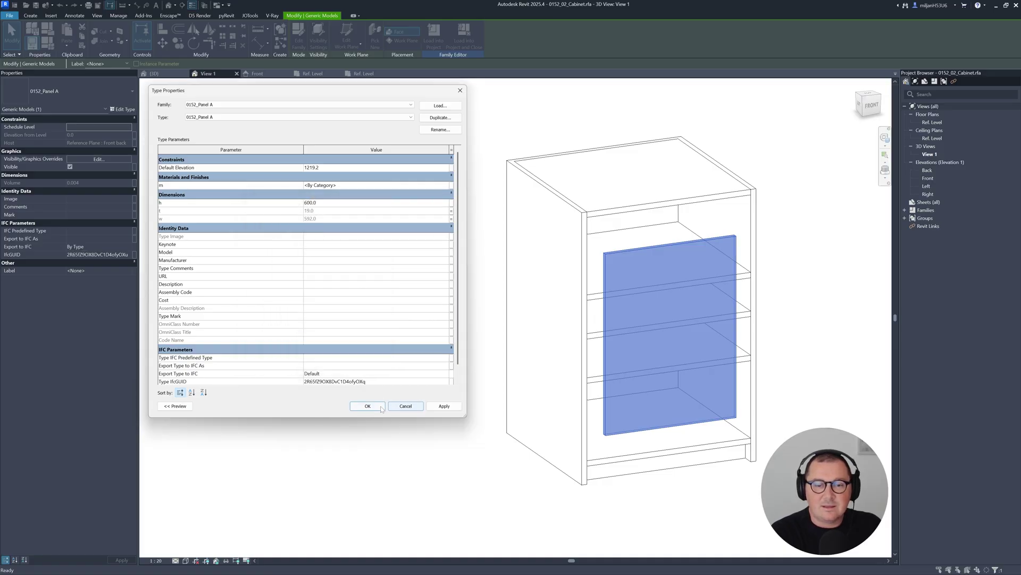
{"action": "left_click", "coordinate": [368, 406]}
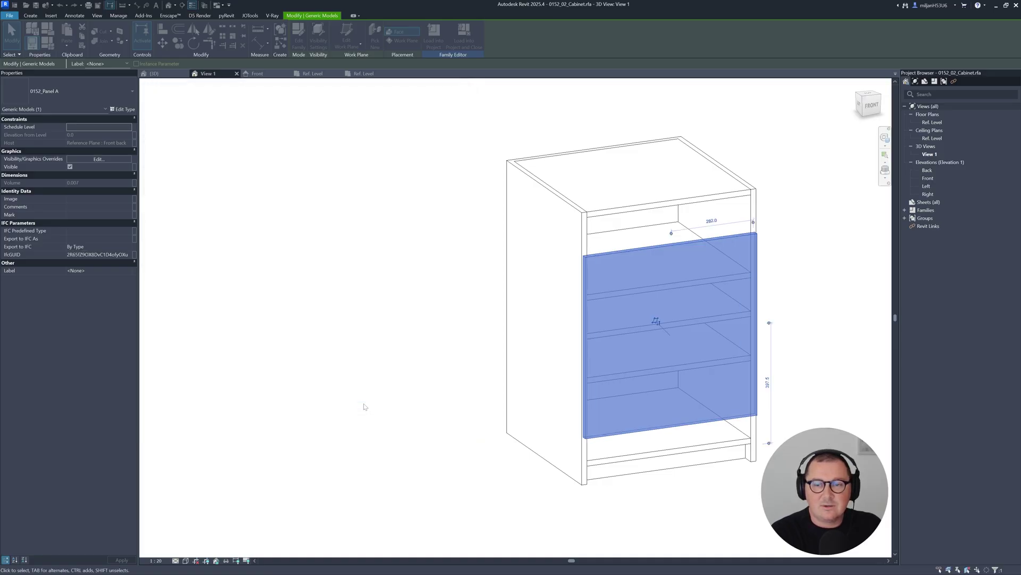
{"action": "left_click", "coordinate": [381, 250]}
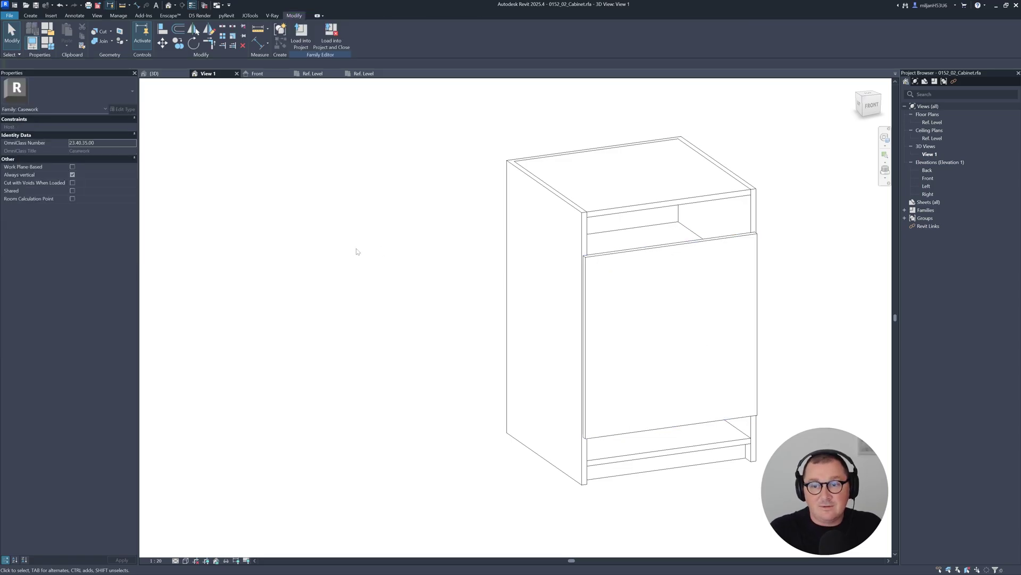
Try to enter the Panel Height formula as Height-(Panle Top Offset + Panel Bottom Offset) in the family types
{"action": "middle_click_drag", "start_coordinate": [357, 252], "coordinate": [389, 255]}
{"action": "left_click", "coordinate": [49, 46]}
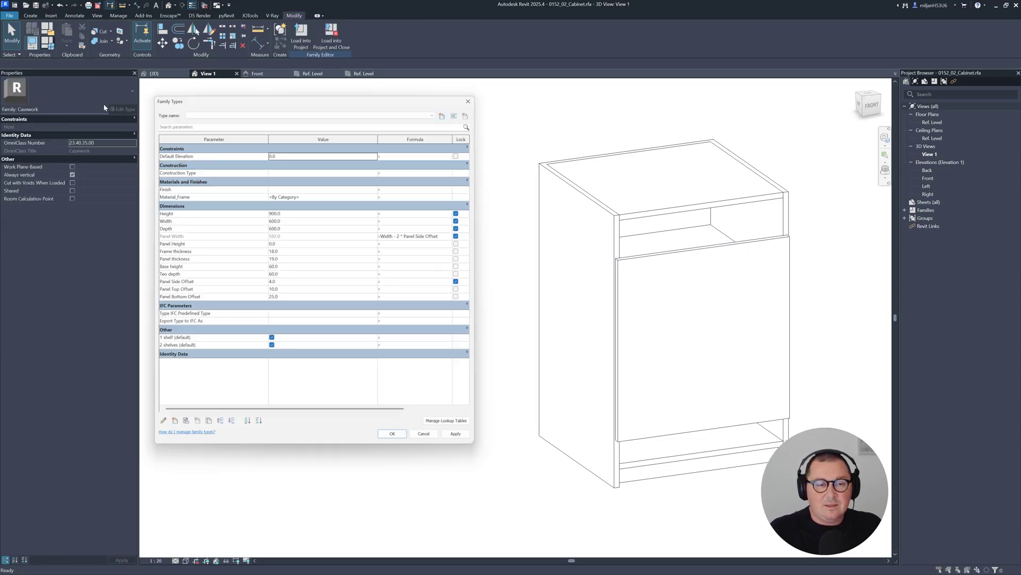
{"action": "left_click", "coordinate": [397, 242]}
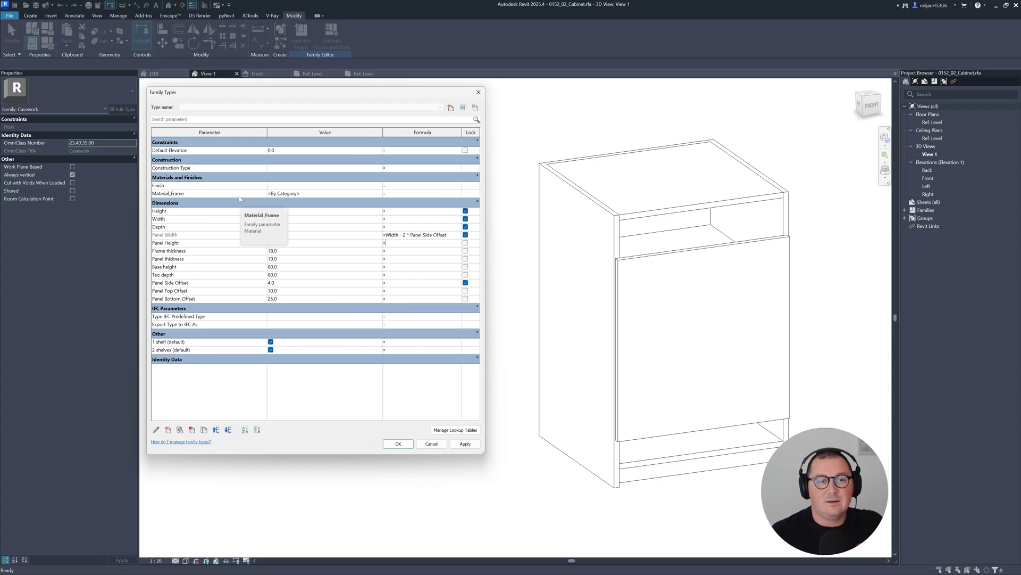
{"action": "type", "text": "Height-(Panle Top O"}
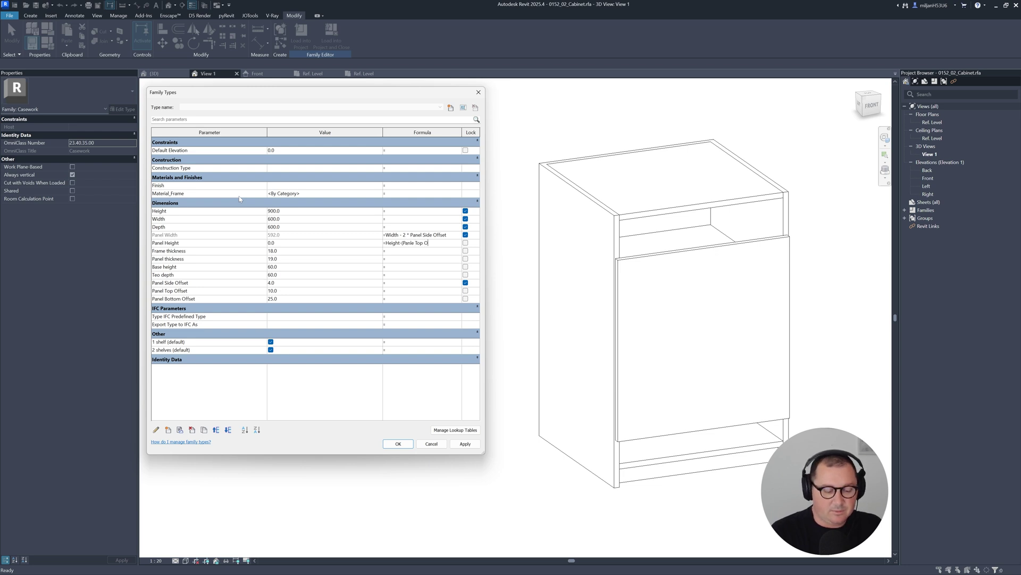
{"action": "type", "text": "ffset +"}
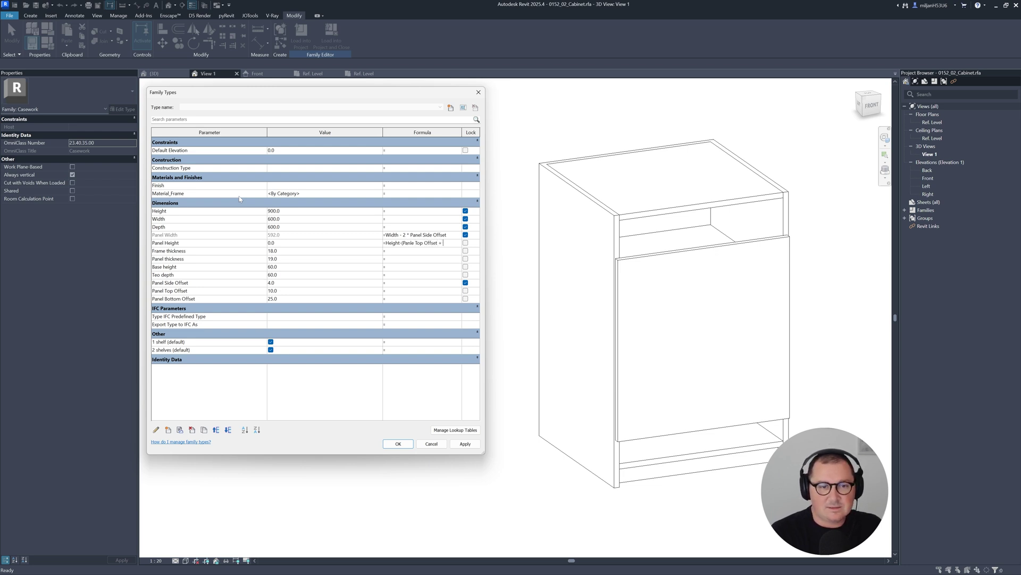
{"action": "type", "text": " Panel Bottom"}
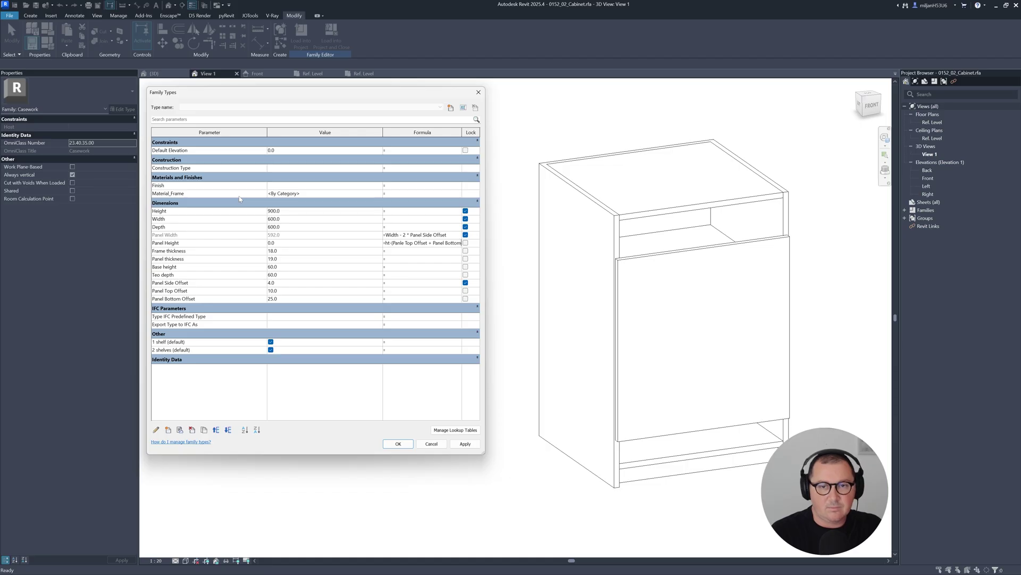
{"action": "type", "text": " Offset)"}
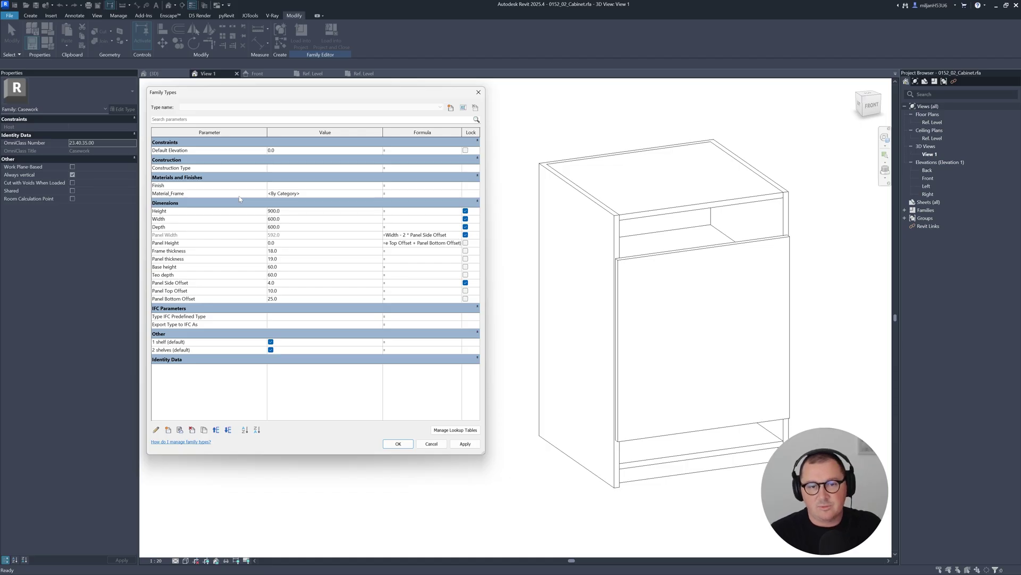
{"action": "key", "text": "Return"}
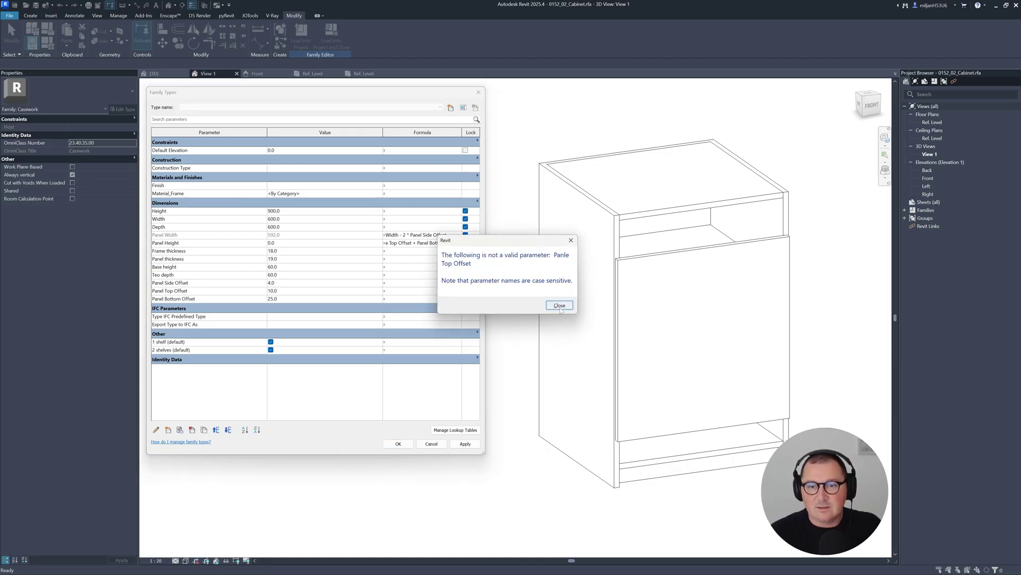
{"action": "left_click", "coordinate": [559, 306]}
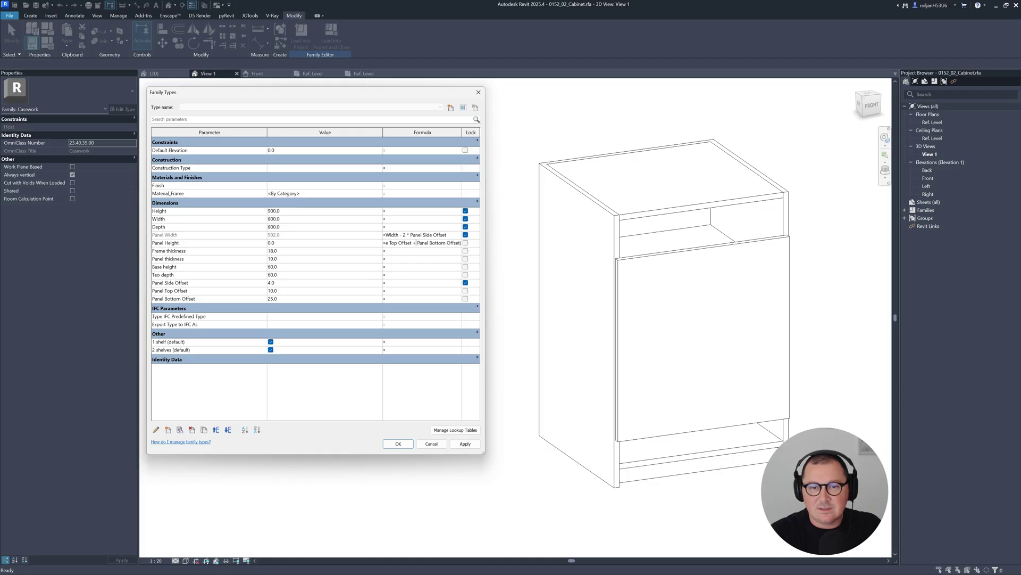
Correct the misspelled Panel Top Offset name in the Panel Height formula and apply it to the family
{"action": "key", "text": "ctrl+Left"}
{"action": "key", "text": "ctrl+Left"}
{"action": "key", "text": "ctrl+Left"}
{"action": "key", "text": "ctrl+Left"}
{"action": "key", "text": "ctrl+Left"}
{"action": "key", "text": "ctrl+Left"}
{"action": "key", "text": "ctrl+Left"}
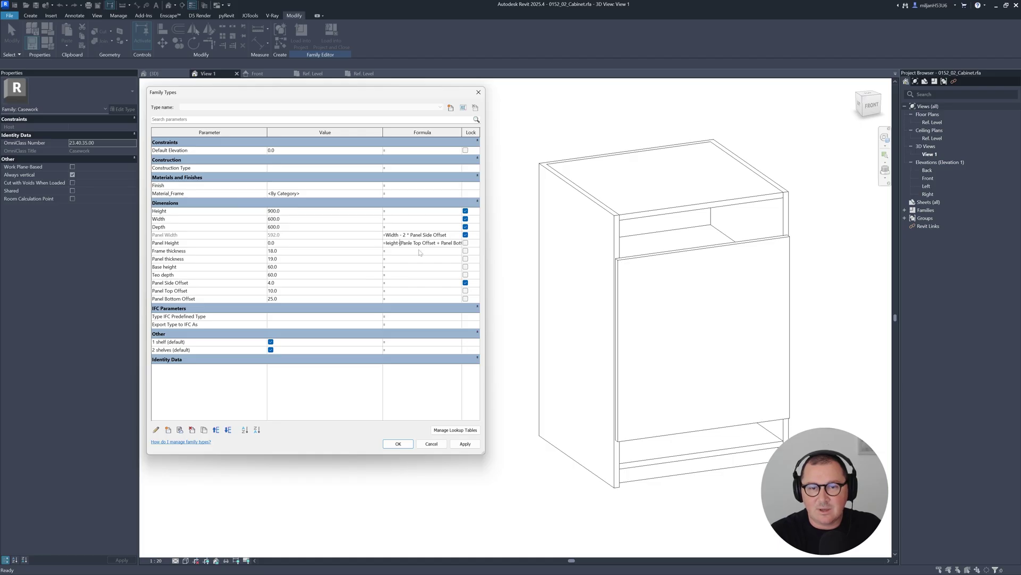
{"action": "key", "text": "Delete"}
{"action": "type", "text": "l"}
{"action": "left_click", "coordinate": [465, 444]}
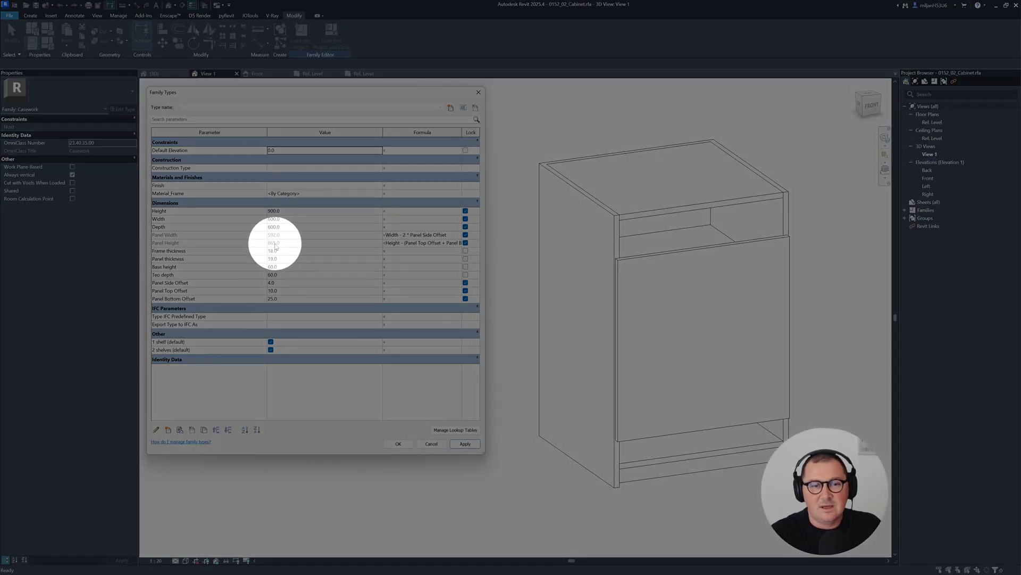
{"action": "left_click", "coordinate": [398, 444]}
Associate the h type parameter of the front 0152_Panel A with the cabinet's Panel Height parameter
{"action": "left_click", "coordinate": [641, 272]}
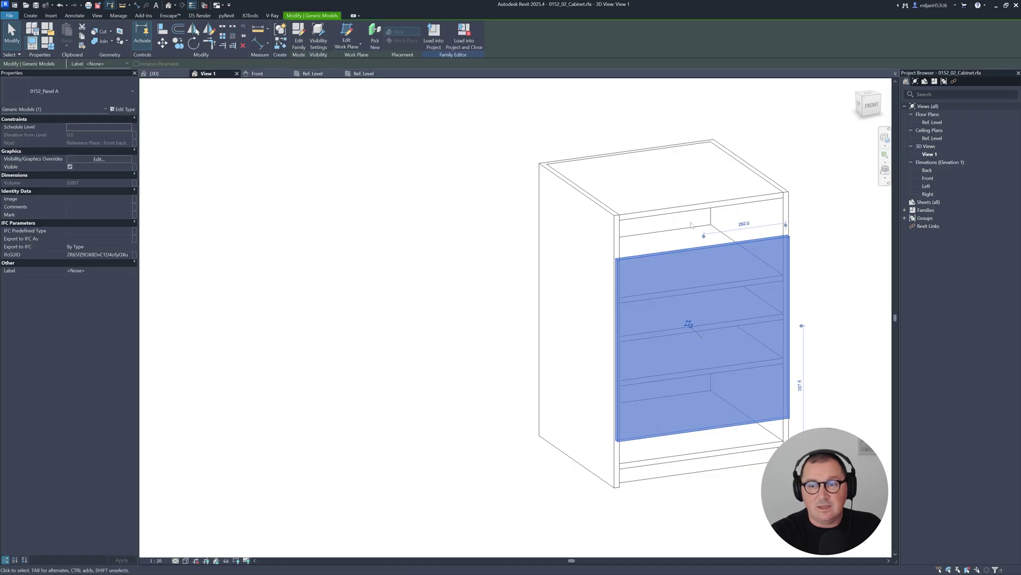
{"action": "left_click", "coordinate": [124, 110]}
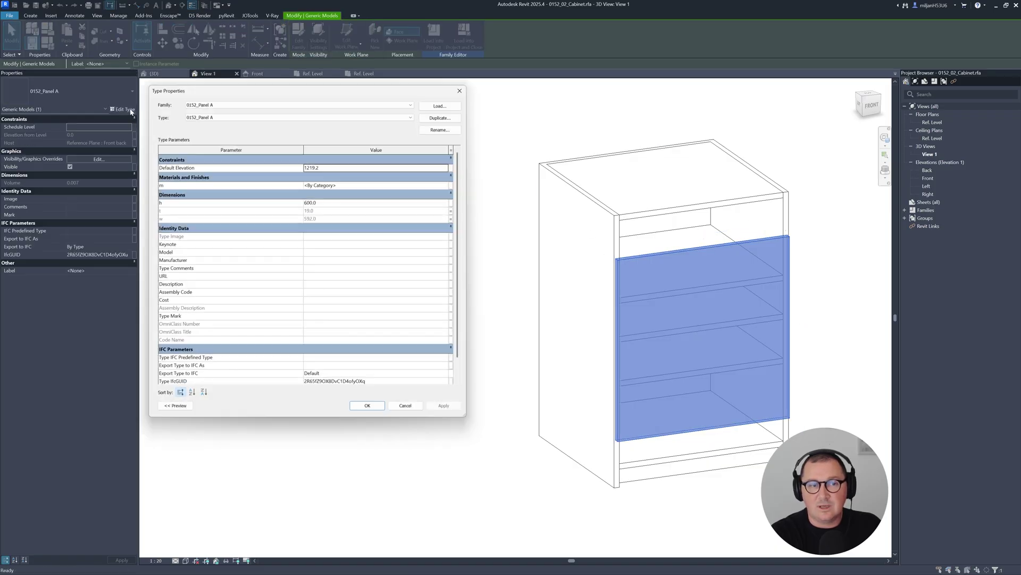
{"action": "left_click", "coordinate": [452, 203]}
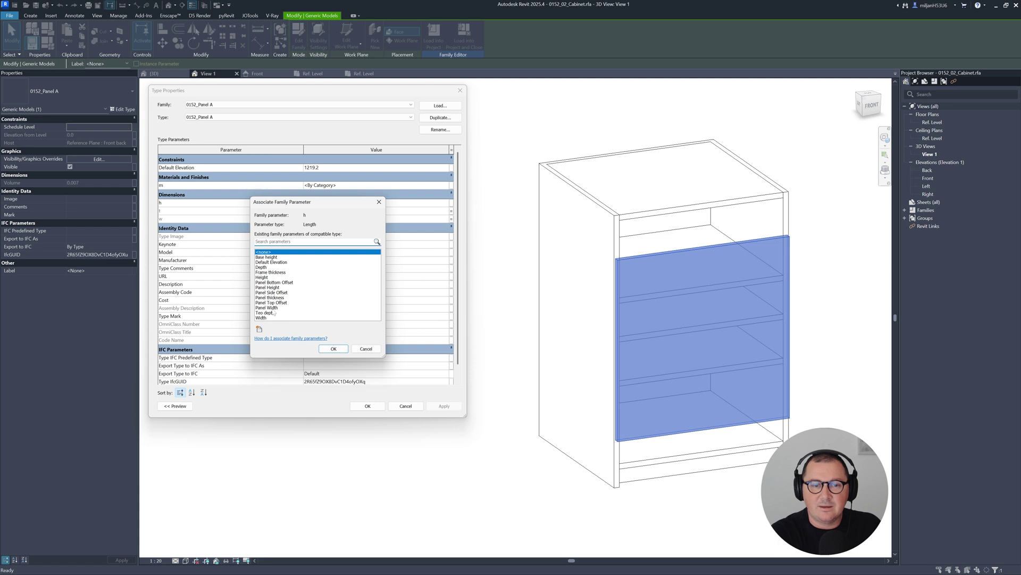
{"action": "left_click", "coordinate": [268, 288]}
{"action": "left_click", "coordinate": [334, 348]}
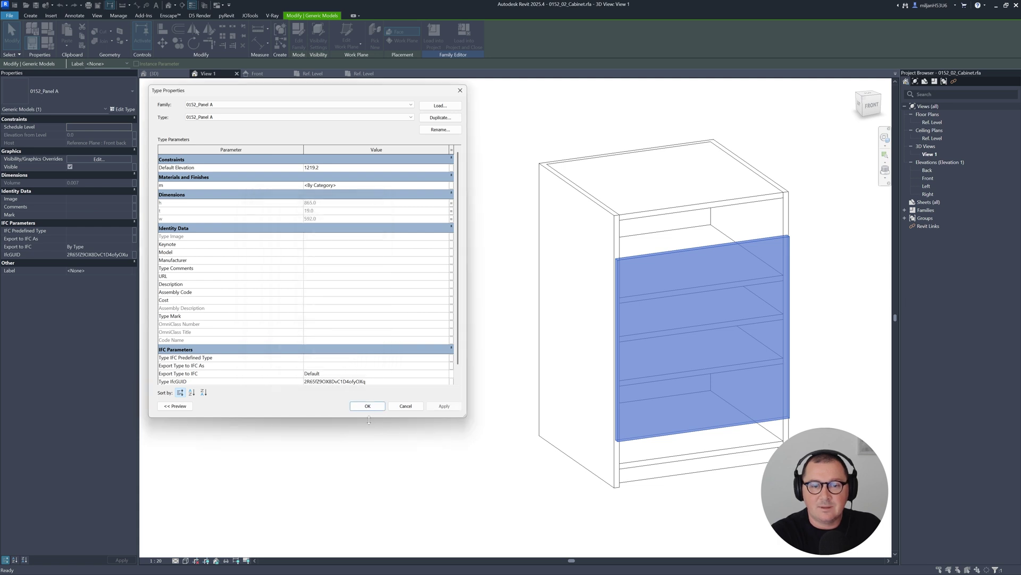
{"action": "left_click", "coordinate": [367, 406]}
{"action": "left_click", "coordinate": [343, 360]}
{"action": "middle_click_drag", "start_coordinate": [395, 283], "coordinate": [615, 356], "text": "shift"}
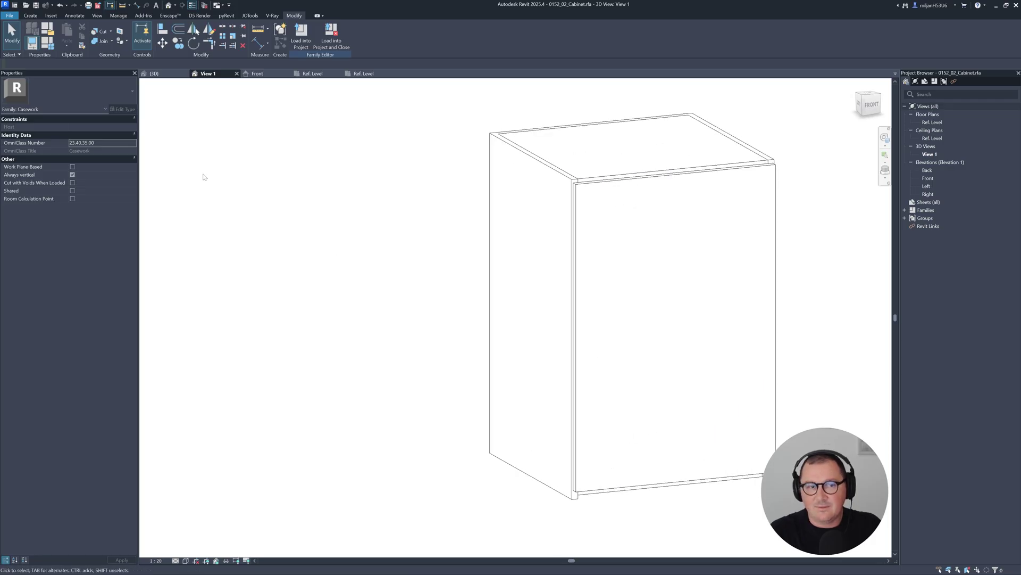
Test the panel's flexing in the family types with Panel Top Offset at 5 and Panel Side Offset at 2
{"action": "left_click", "coordinate": [47, 42]}
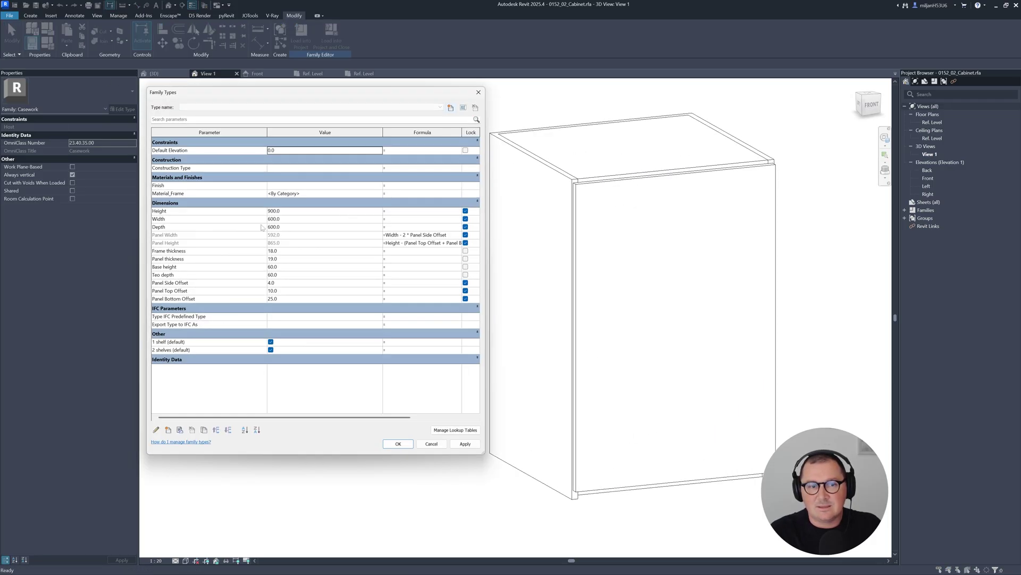
{"action": "left_click", "coordinate": [284, 291]}
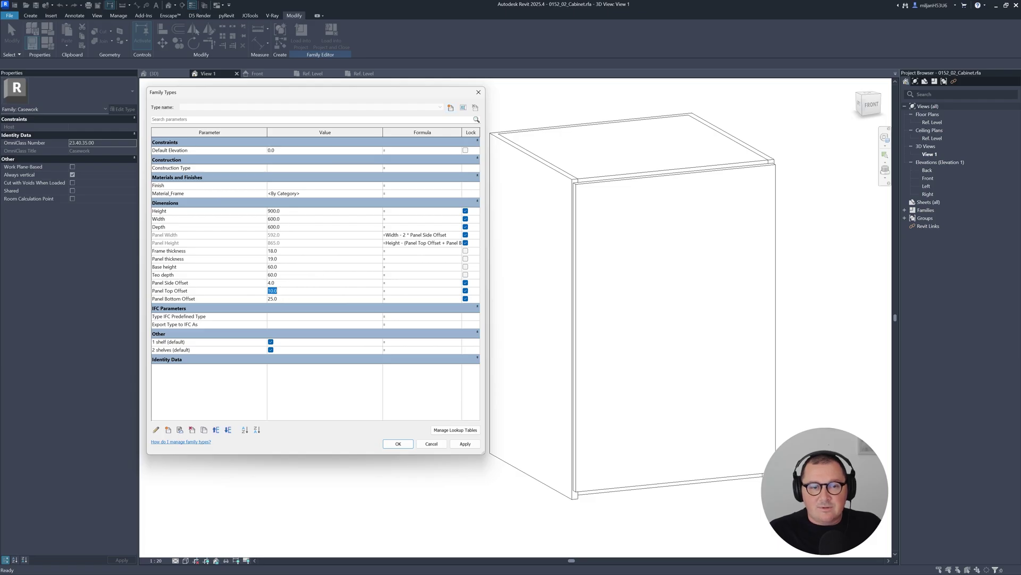
{"action": "type", "text": "5"}
{"action": "key", "text": "Return"}
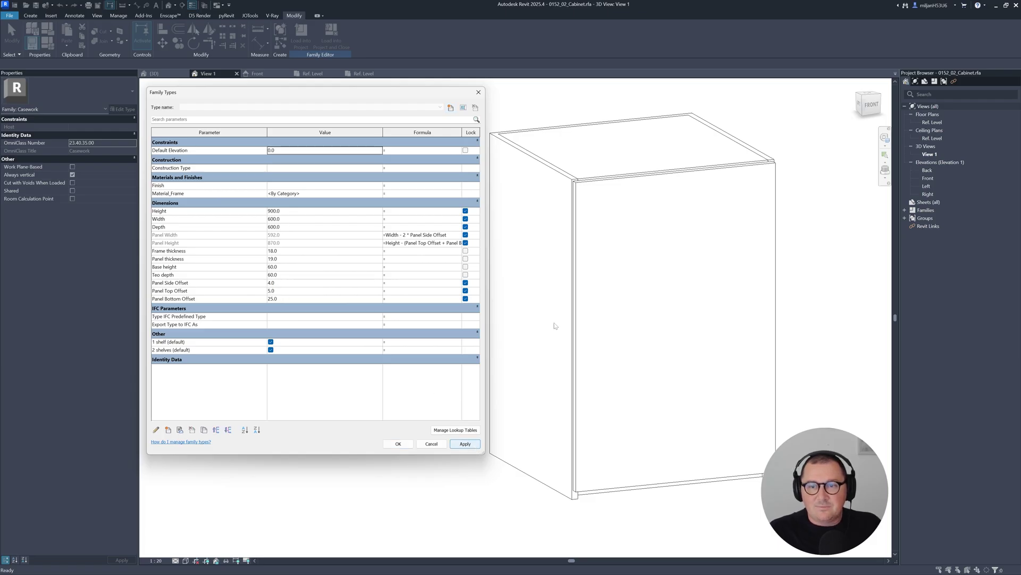
{"action": "left_click", "coordinate": [290, 283]}
{"action": "type", "text": "2"}
{"action": "left_click", "coordinate": [466, 444]}
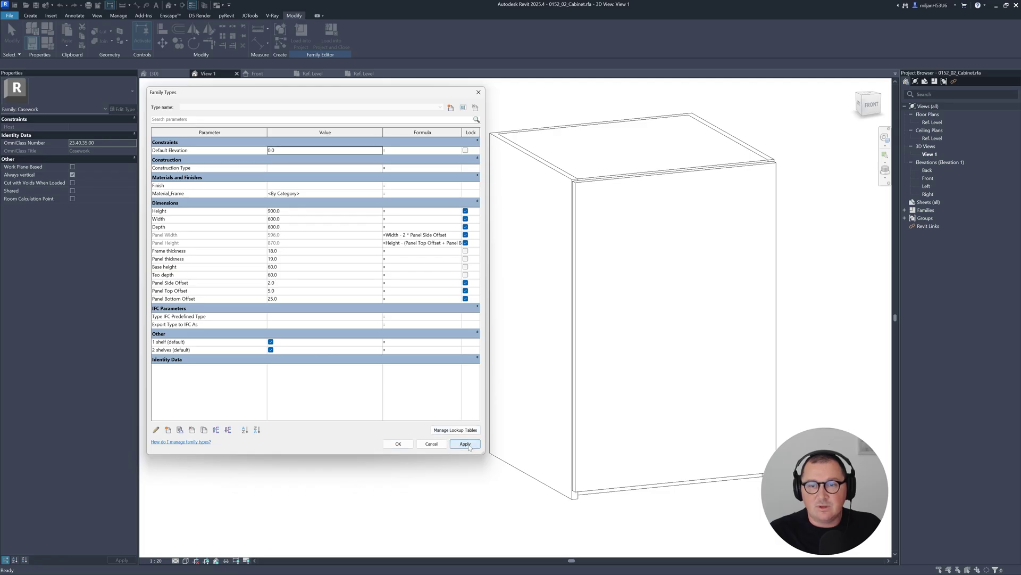
Set Panel Side Offset to 4, Panel Top Offset to 4 and Panel Bottom Offset to 50, and apply them
{"action": "left_click", "coordinate": [290, 283]}
{"action": "type", "text": "4"}
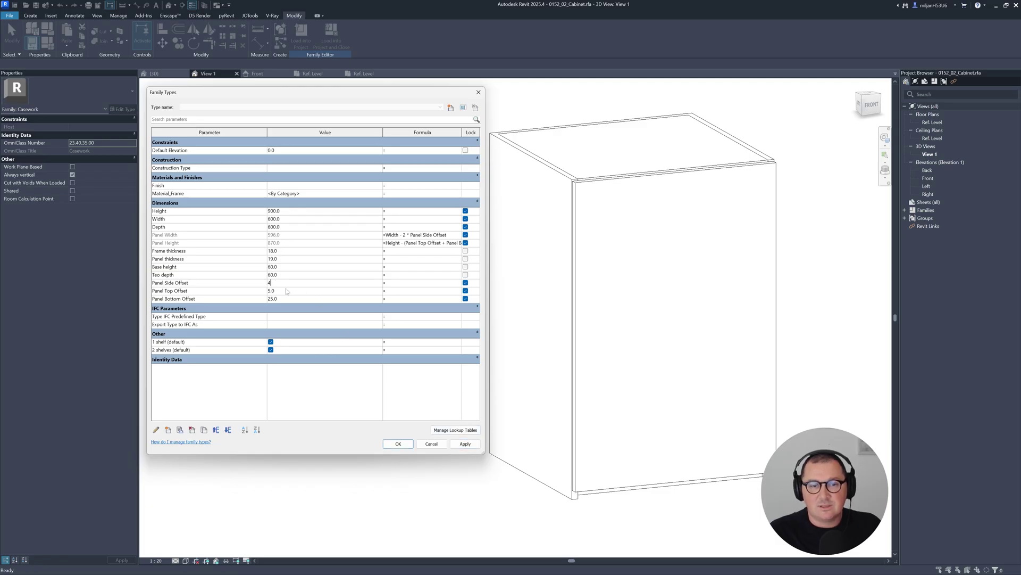
{"action": "key", "text": "Tab"}
{"action": "type", "text": "4"}
{"action": "key", "text": "Tab"}
{"action": "type", "text": "5"}
{"action": "left_click", "coordinate": [463, 444]}
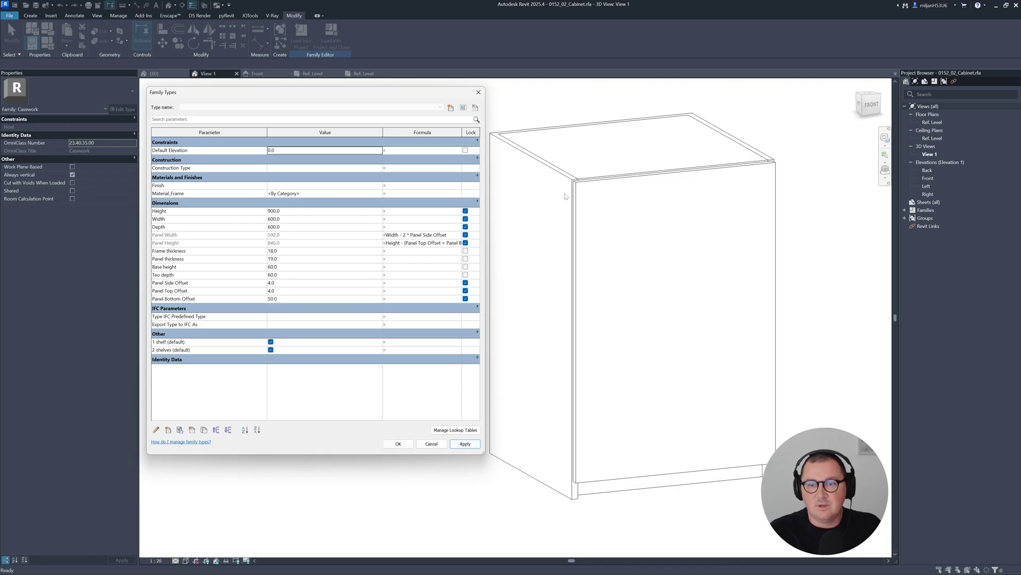